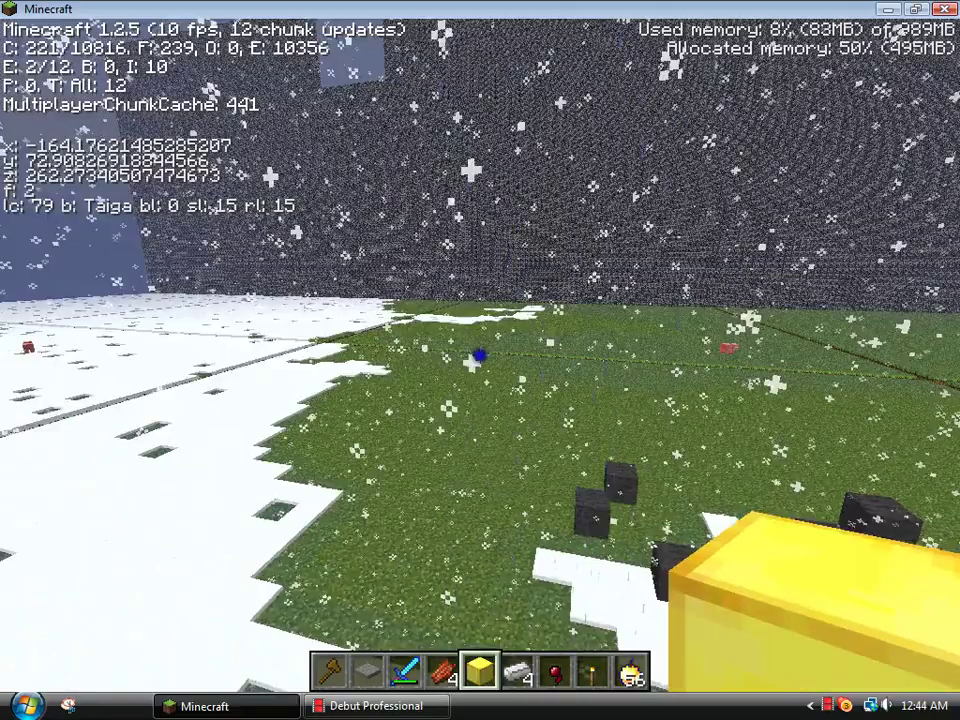
# - Set the HungerGames weather to sun with /weather sun and check the chat messages
pyautogui.press('w')
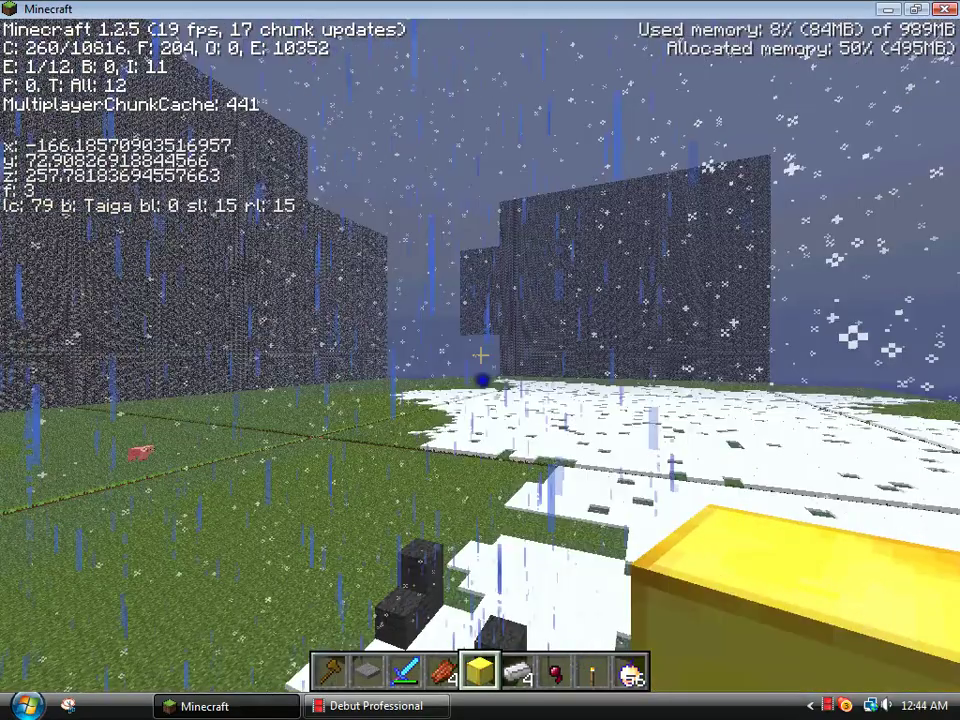
pyautogui.press('a')
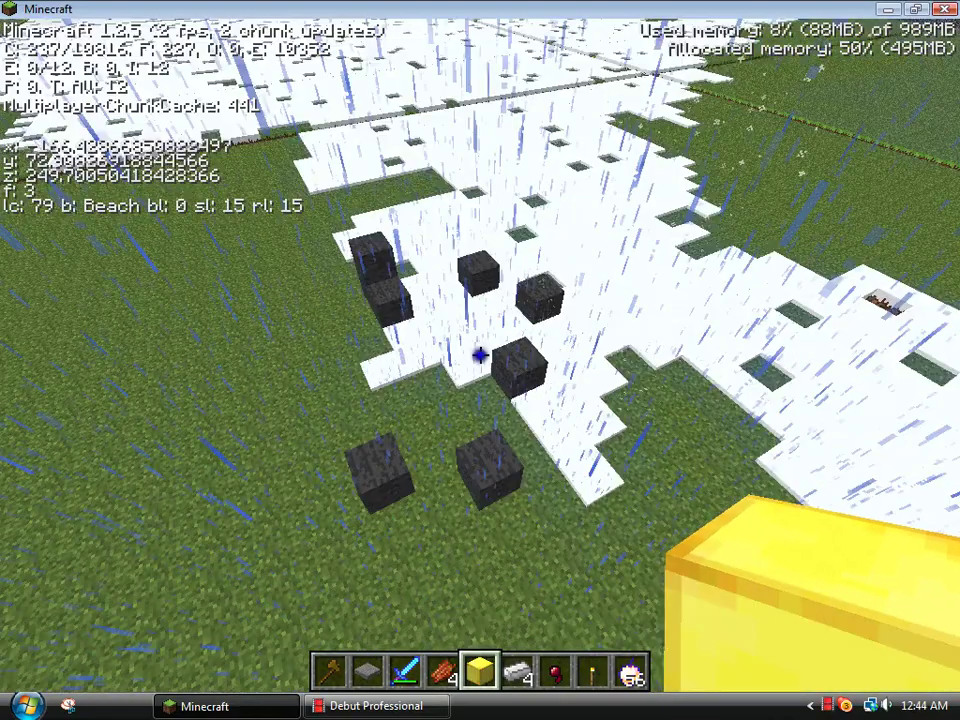
pyautogui.press('/')
pyautogui.write('/')
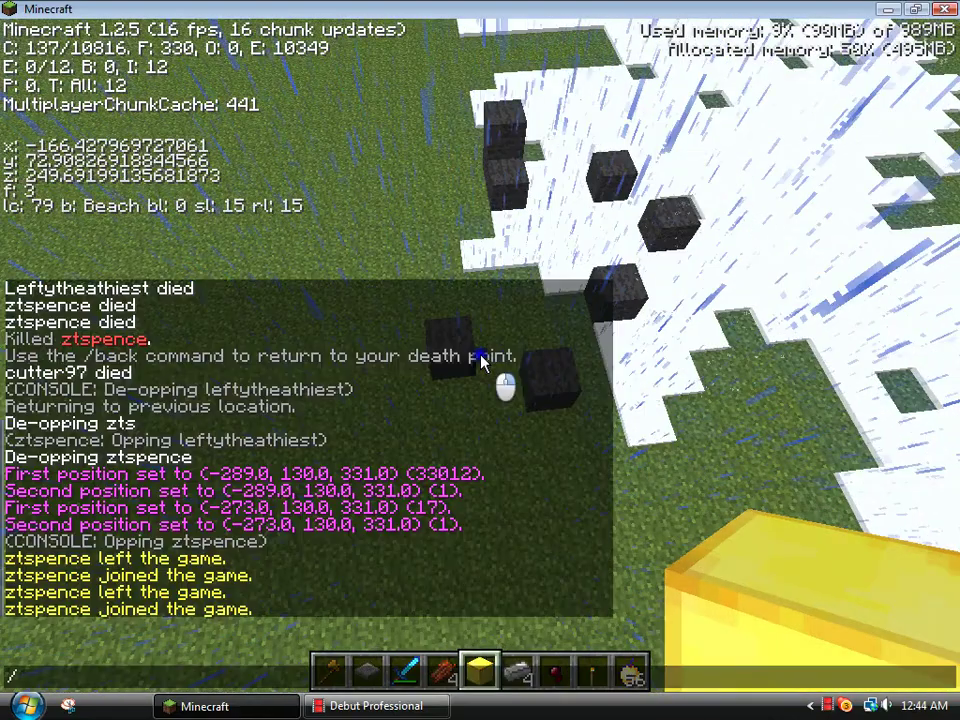
pyautogui.write('weat')
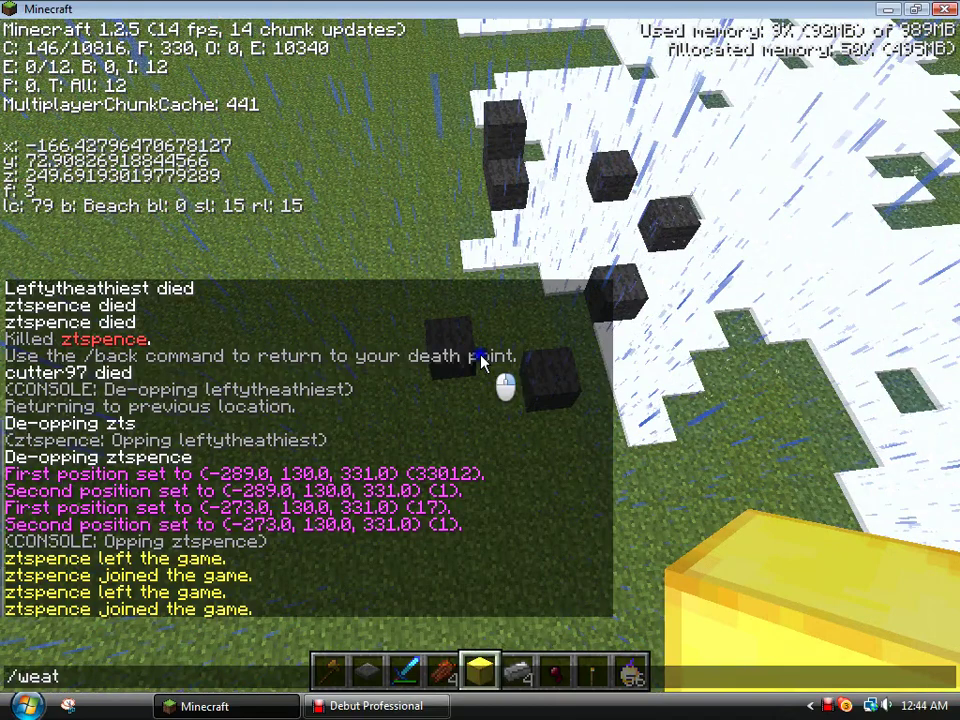
pyautogui.write('her sun')
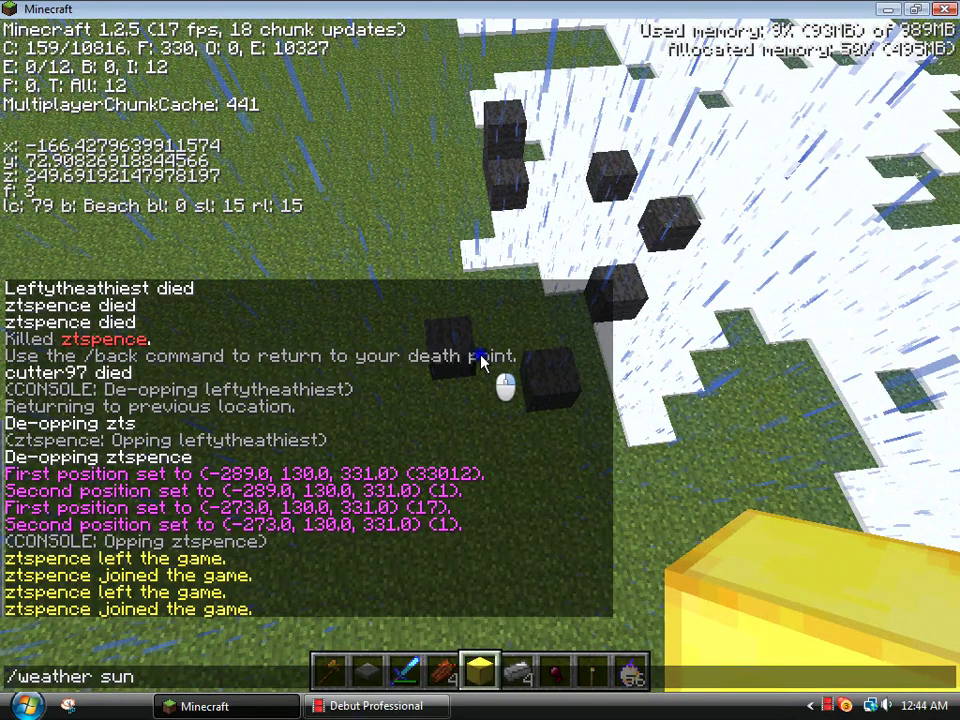
pyautogui.press('Return')
pyautogui.press('t')
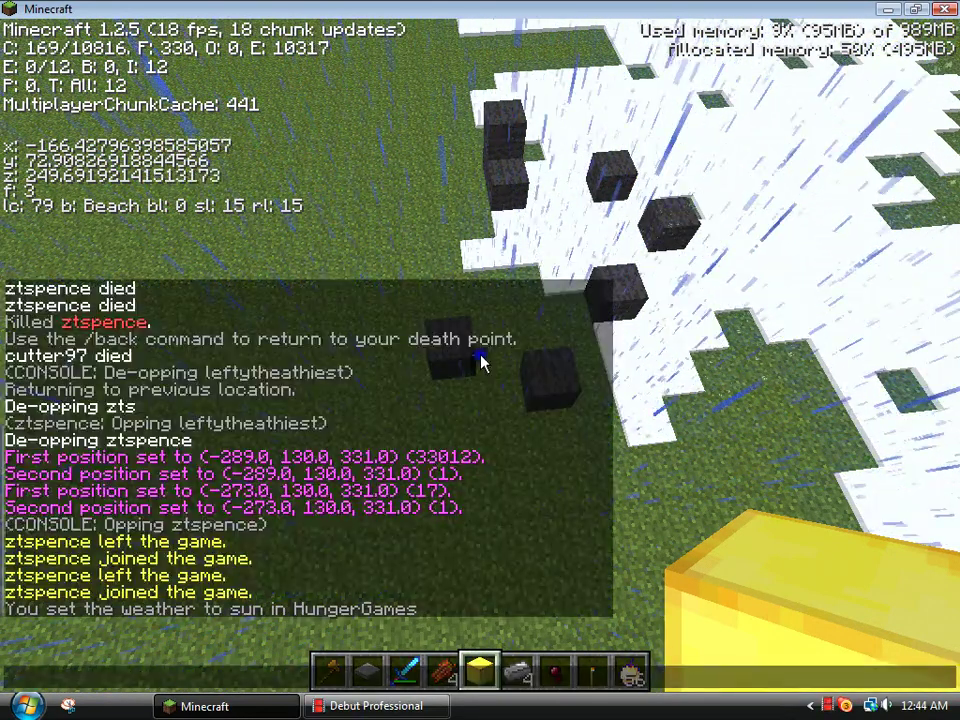
pyautogui.press('Escape')
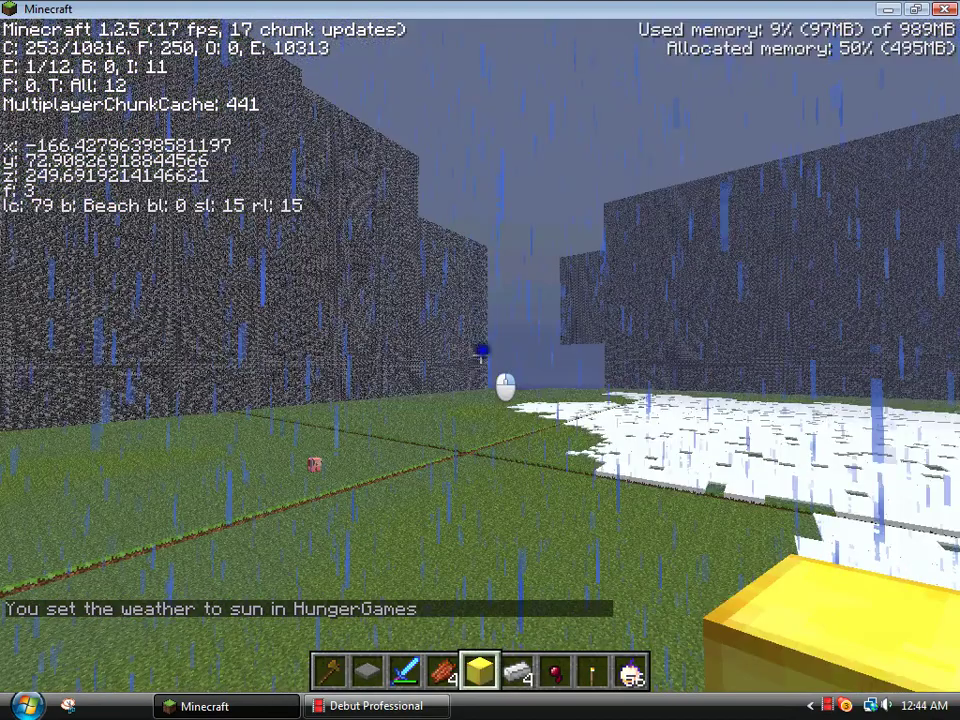
pyautogui.press('t')
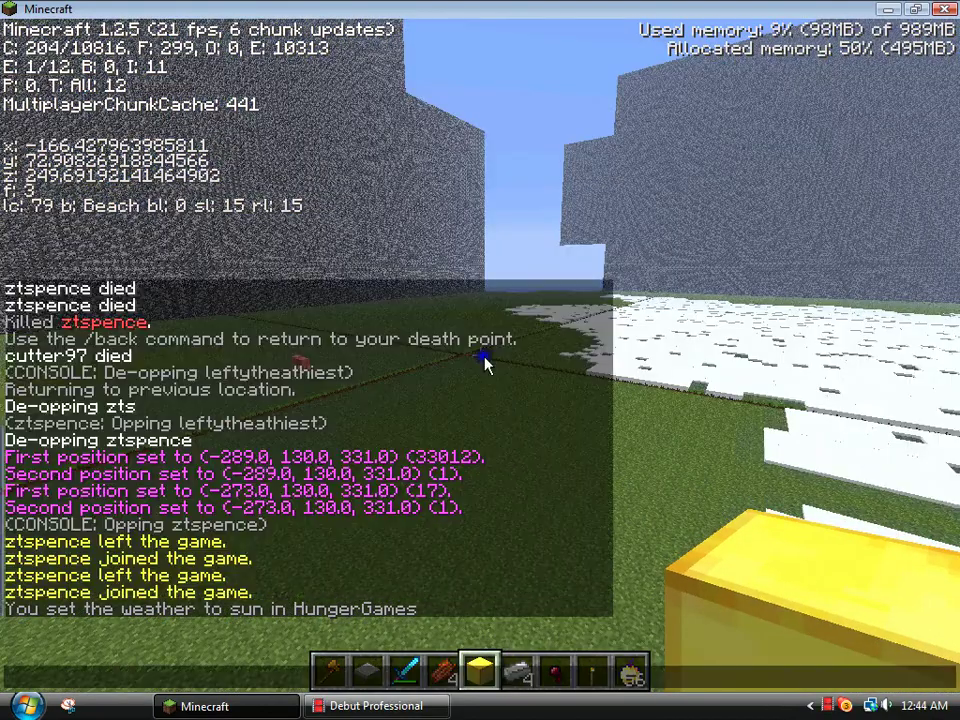
pyautogui.click(507, 385)
pyautogui.press('Escape')
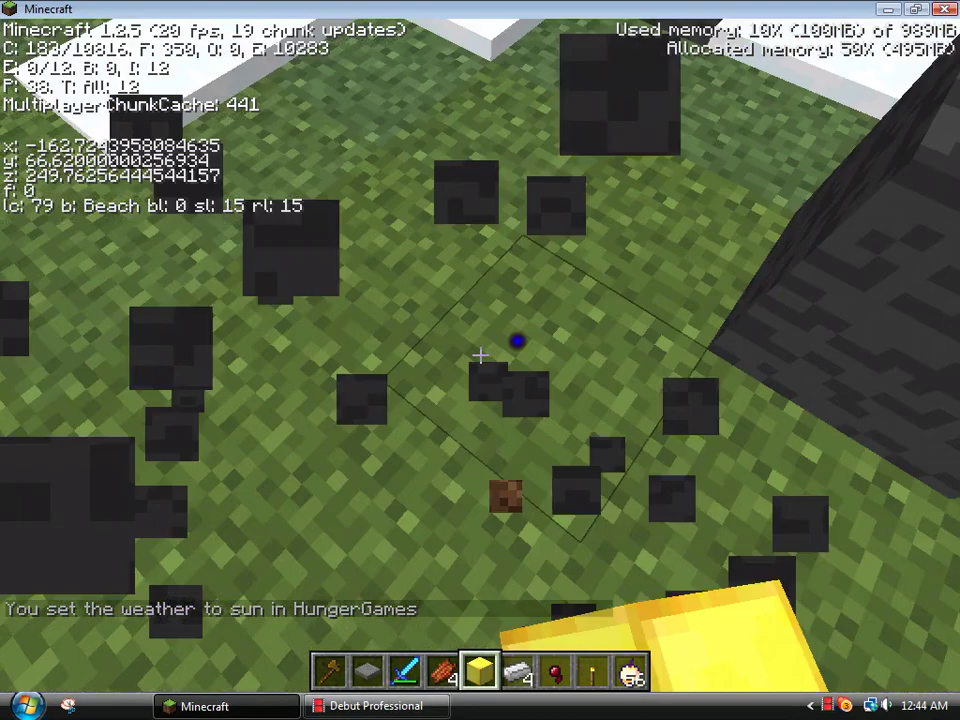
# - Break the stray dark stone blocks lying on the snow
pyautogui.click(480, 355)
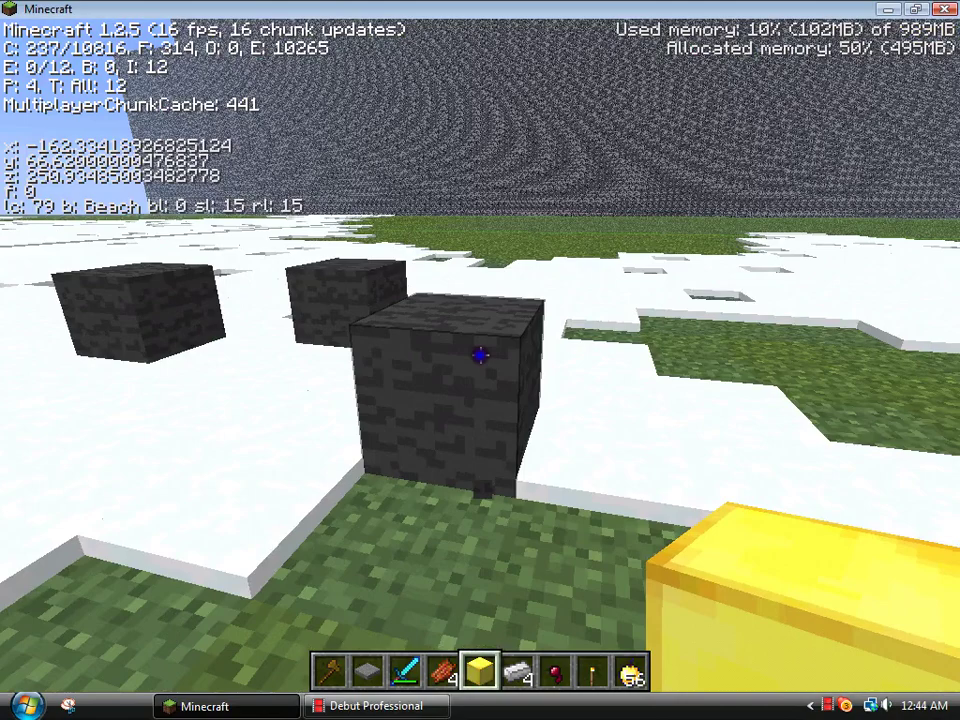
pyautogui.click(480, 355)
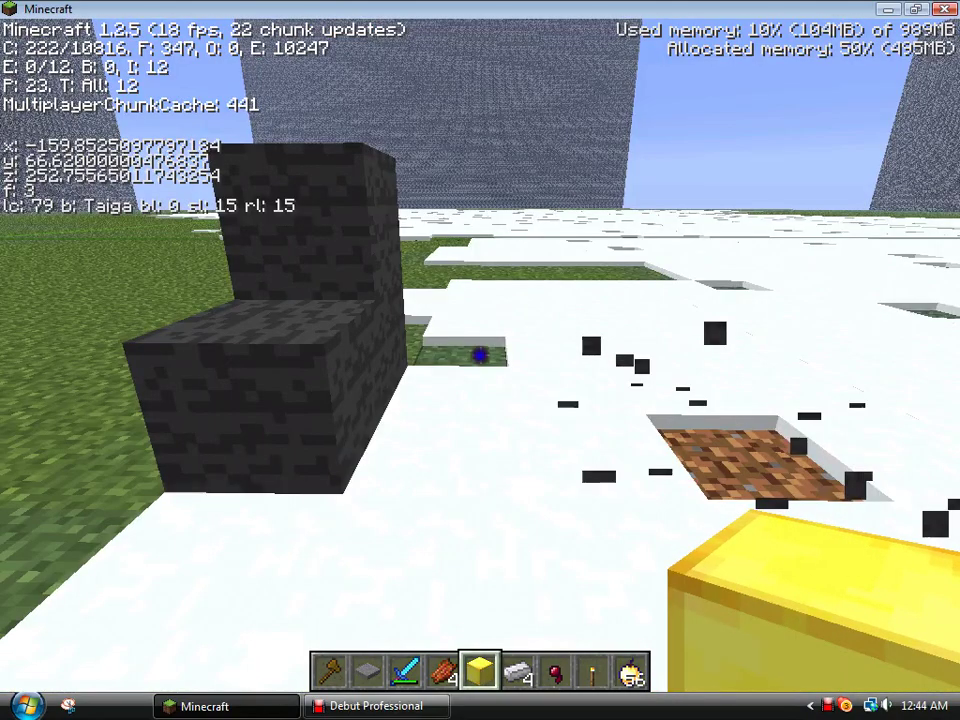
pyautogui.click(480, 355)
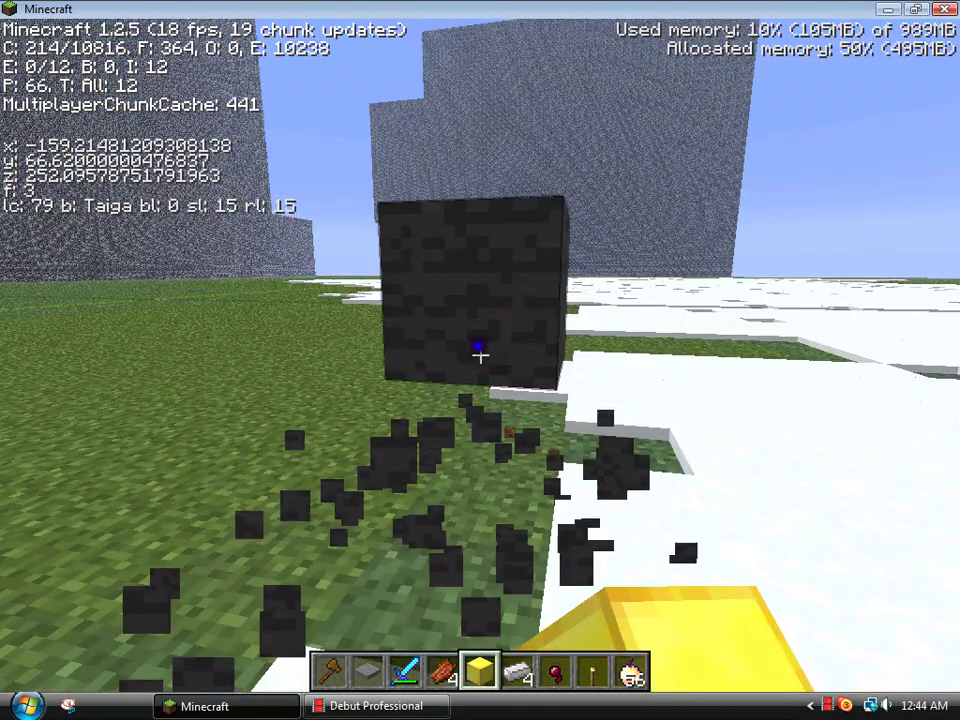
# - Put stone brick slabs into hotbar slot 1 from the creative item picker
pyautogui.press('e')
pyautogui.scroll(-2, 480, 345)
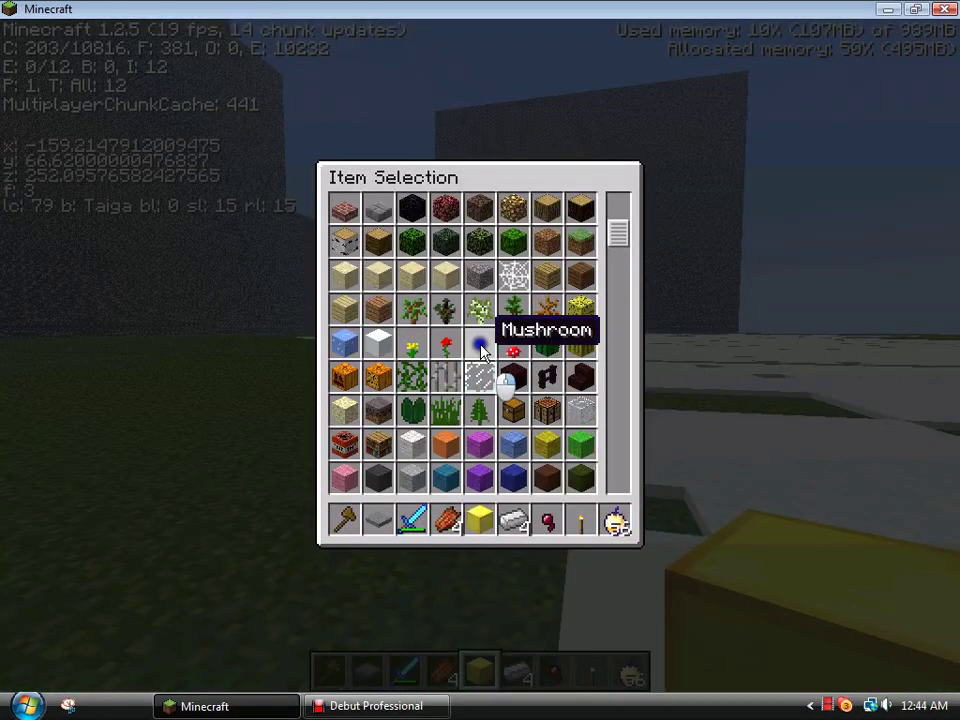
pyautogui.scroll(-2, 480, 333)
pyautogui.scroll(-2, 478, 333)
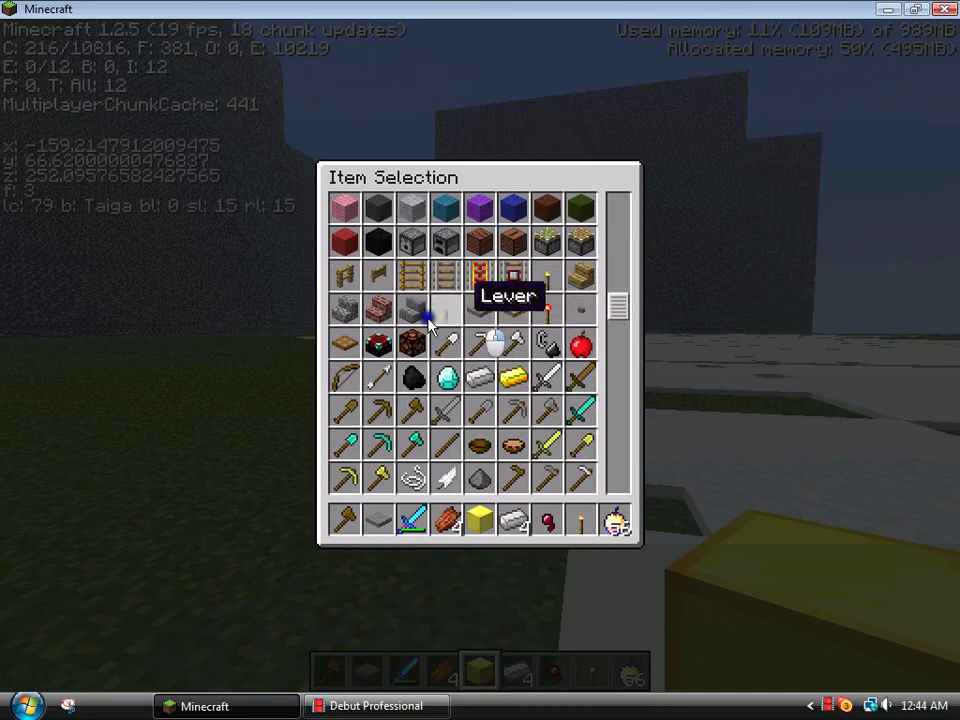
pyautogui.scroll(-1, 420, 385)
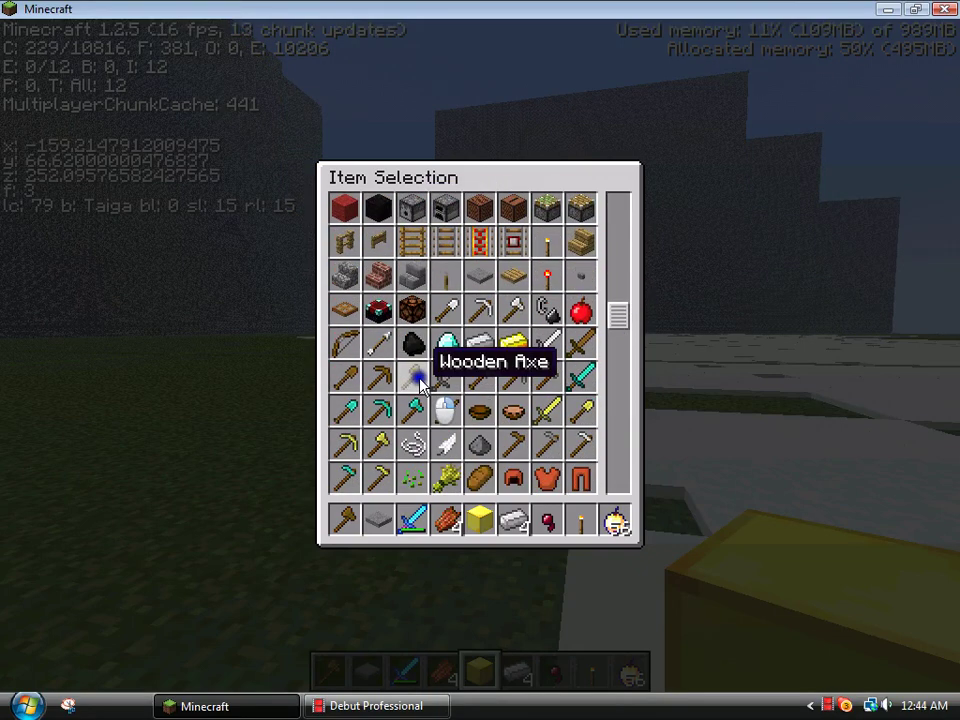
pyautogui.scroll(-1, 420, 385)
pyautogui.scroll(-1, 420, 385)
pyautogui.scroll(-3, 420, 385)
pyautogui.scroll(2, 420, 385)
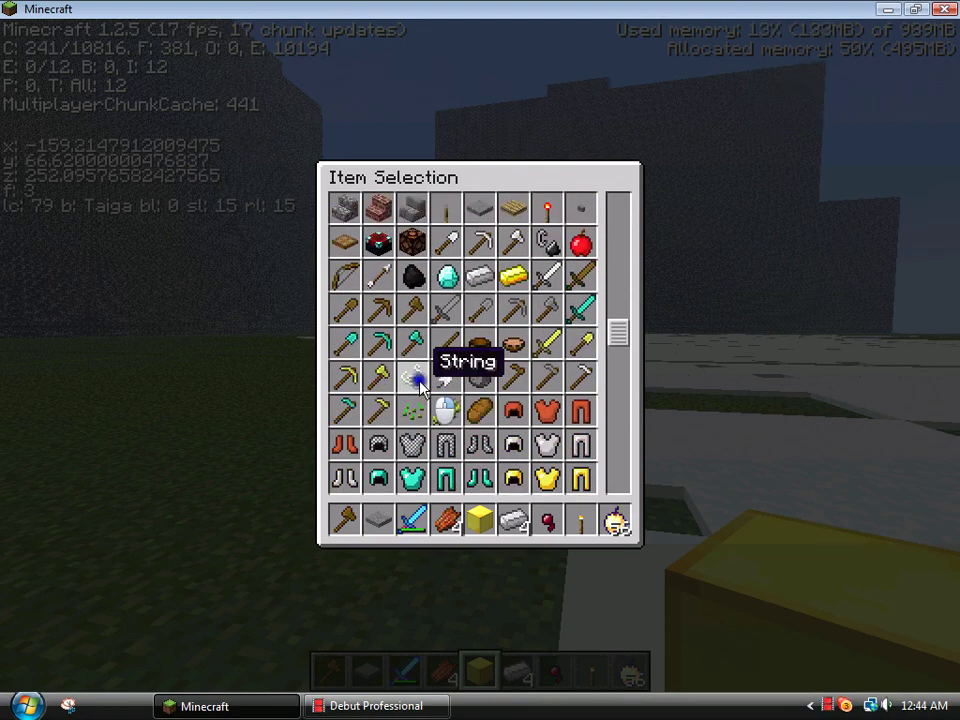
pyautogui.scroll(3, 420, 385)
pyautogui.scroll(1, 420, 390)
pyautogui.scroll(1, 420, 405)
pyautogui.scroll(1, 420, 413)
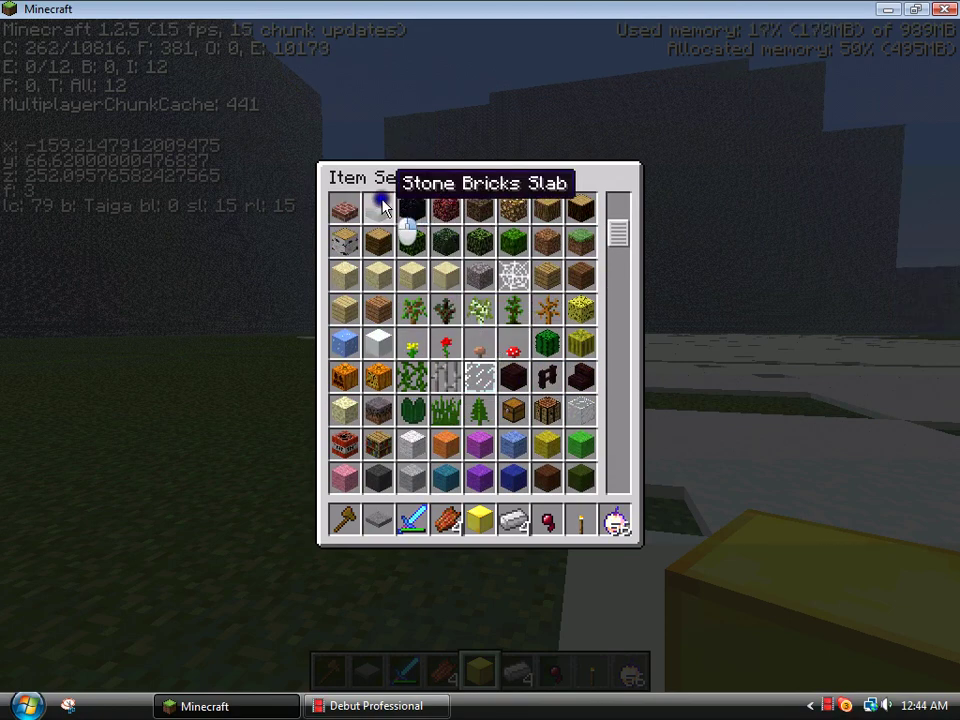
pyautogui.click(344, 518)
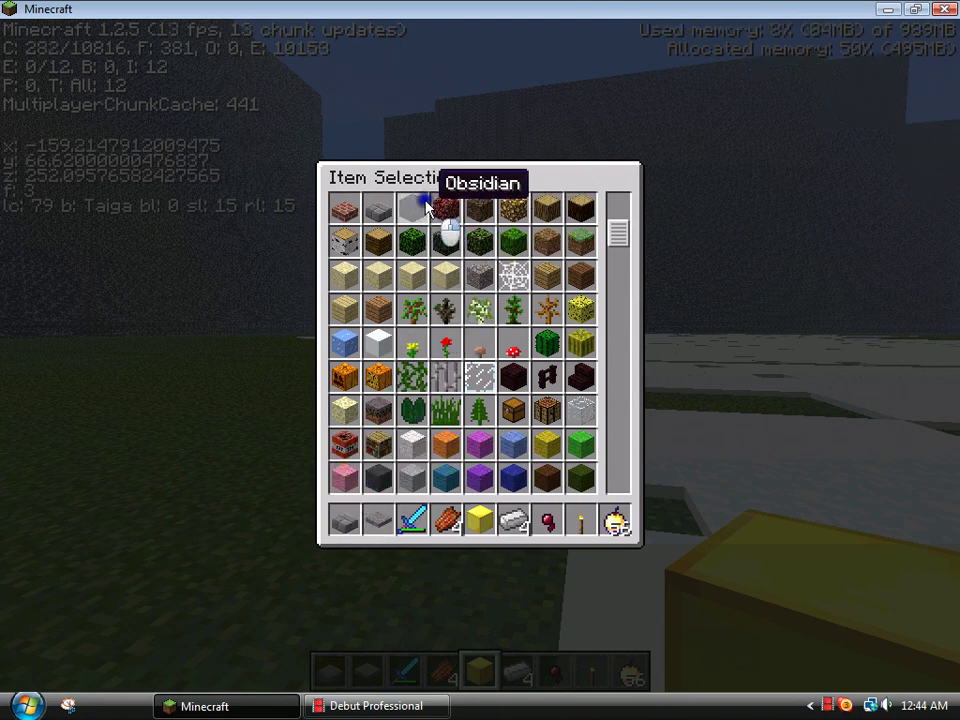
pyautogui.scroll(-1, 470, 280)
pyautogui.scroll(-2, 490, 330)
pyautogui.scroll(-1, 490, 330)
pyautogui.scroll(-1, 490, 320)
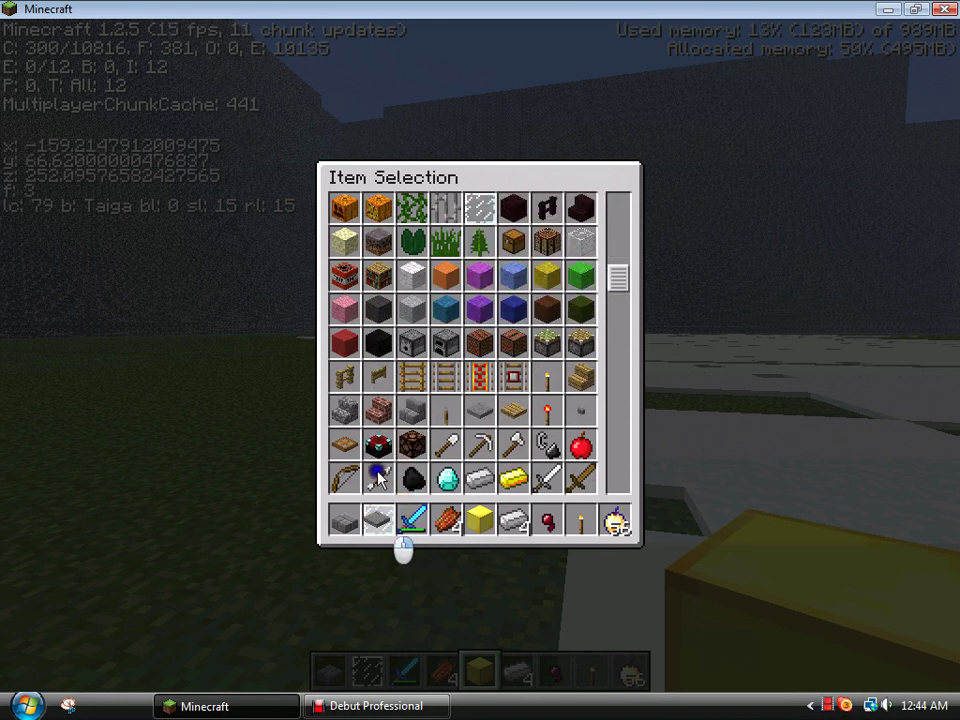
pyautogui.press('e')
pyautogui.press('w')
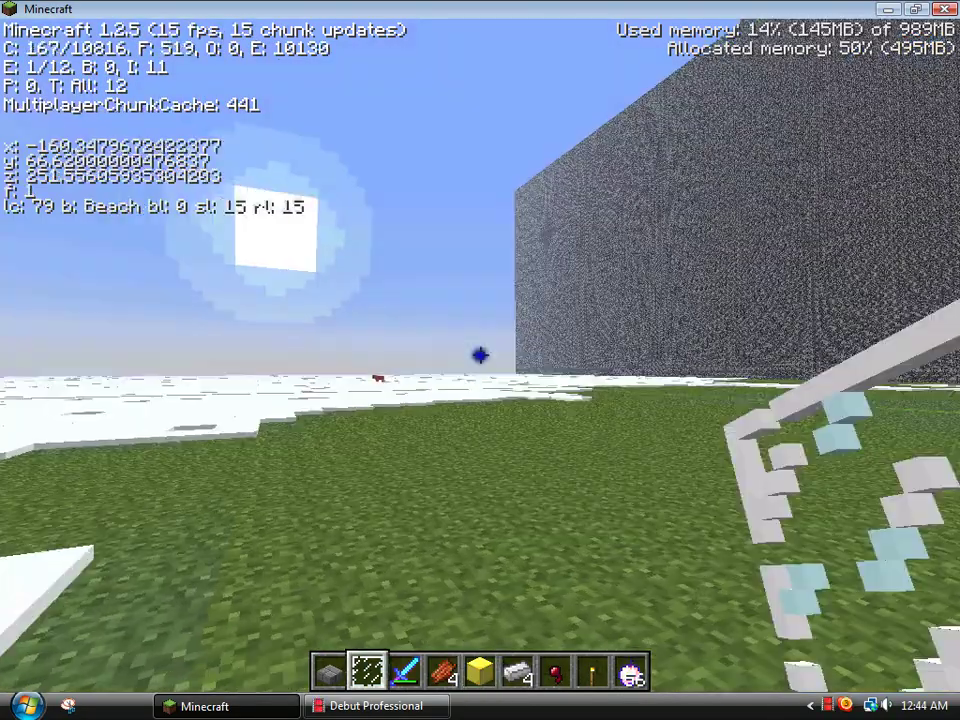
pyautogui.press('w')
pyautogui.press('w')
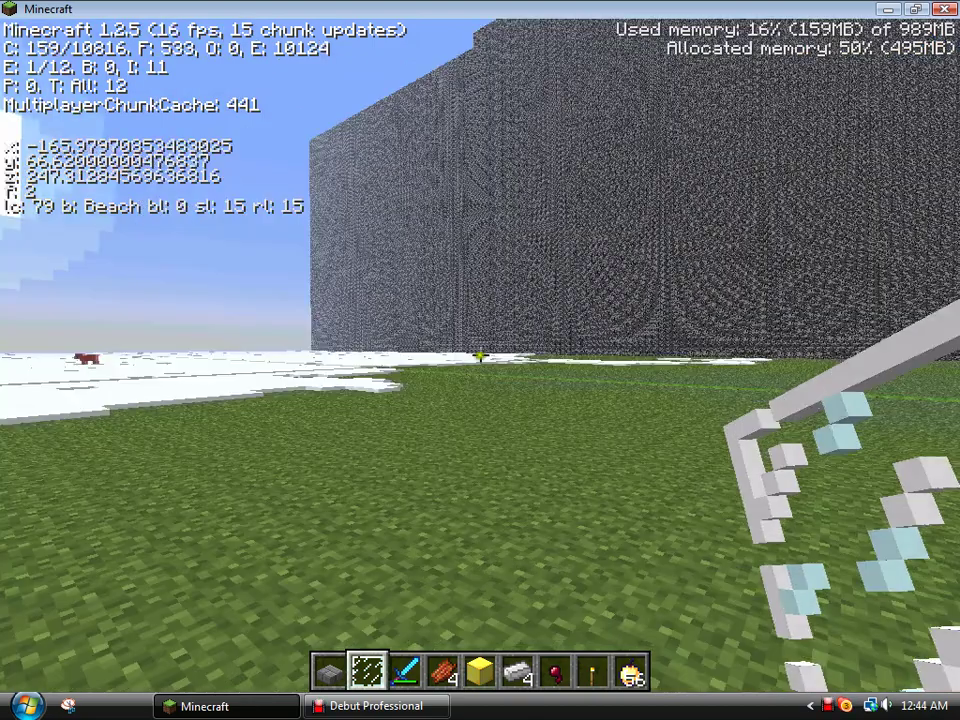
pyautogui.press('w')
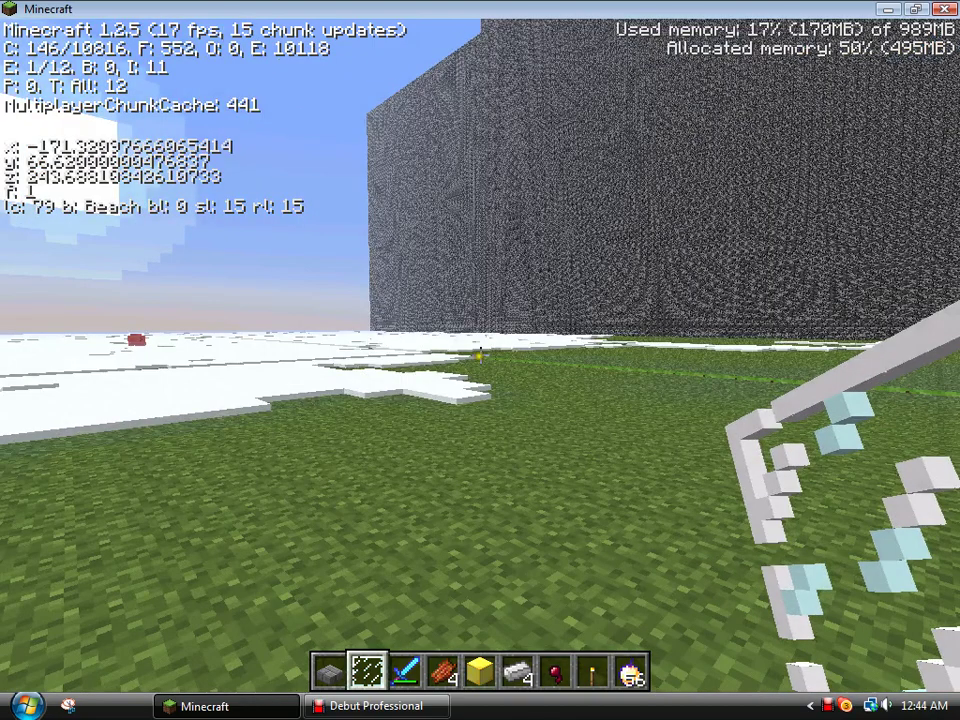
pyautogui.press('w')
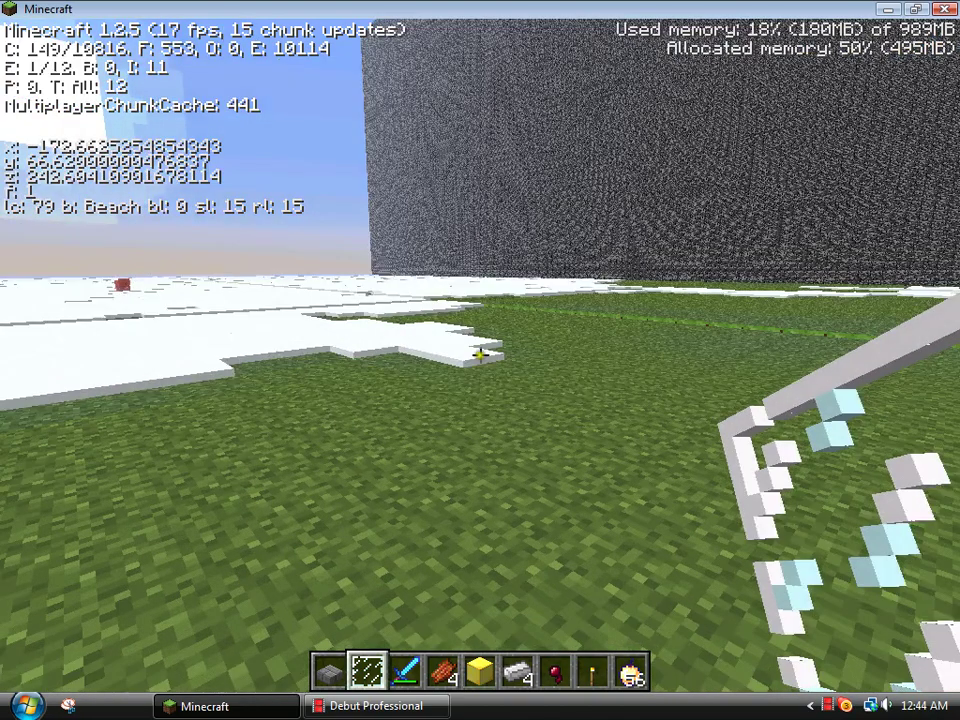
pyautogui.press('w')
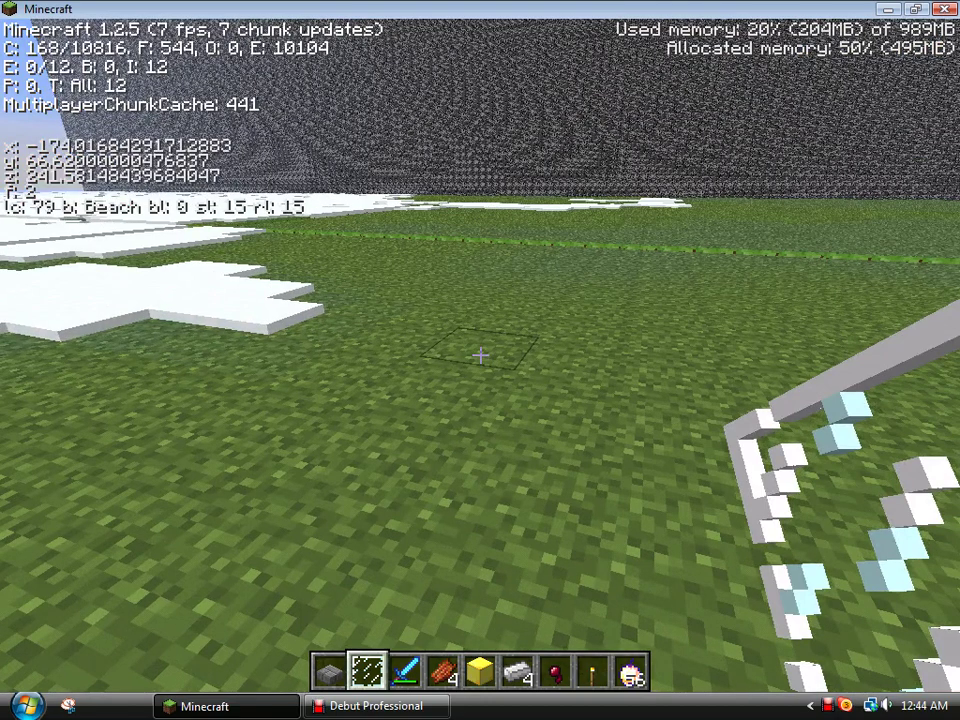
pyautogui.press('w')
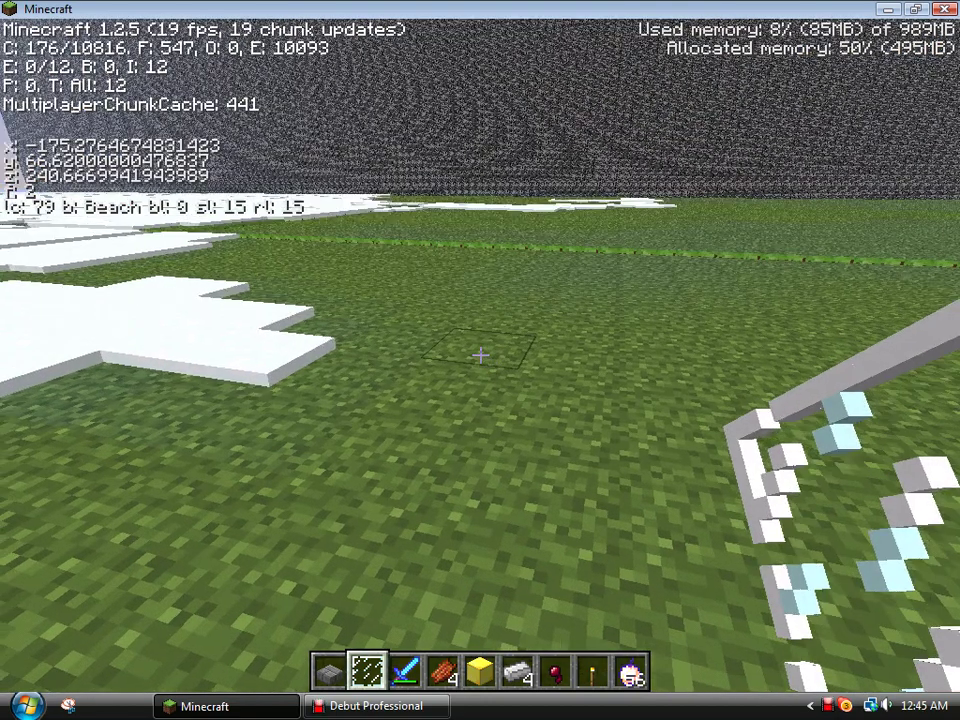
pyautogui.press('w')
pyautogui.press('w')
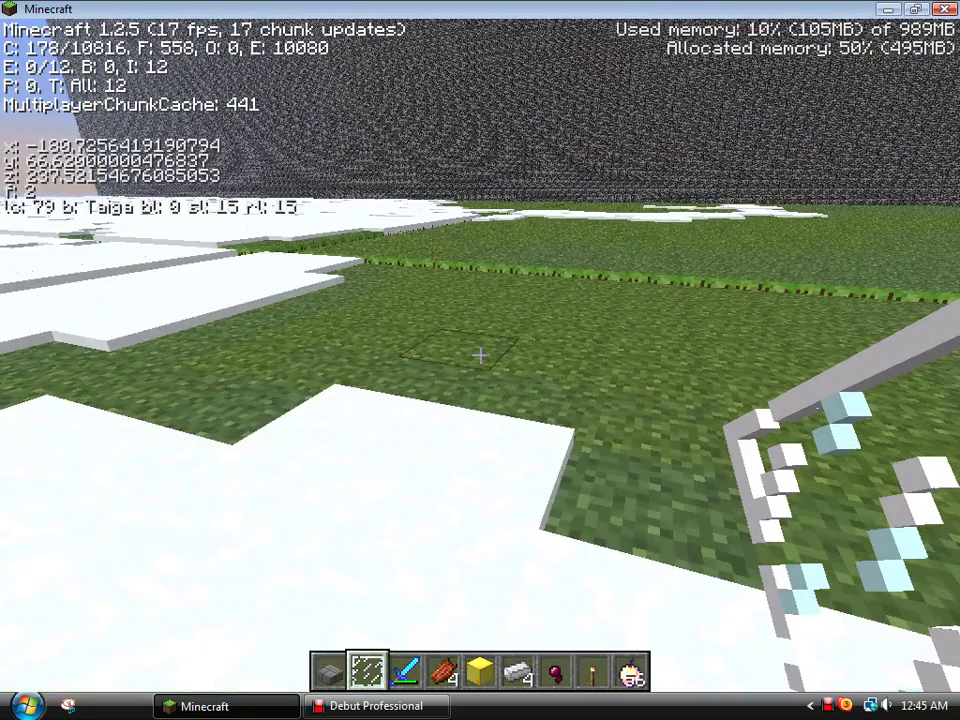
pyautogui.press('w')
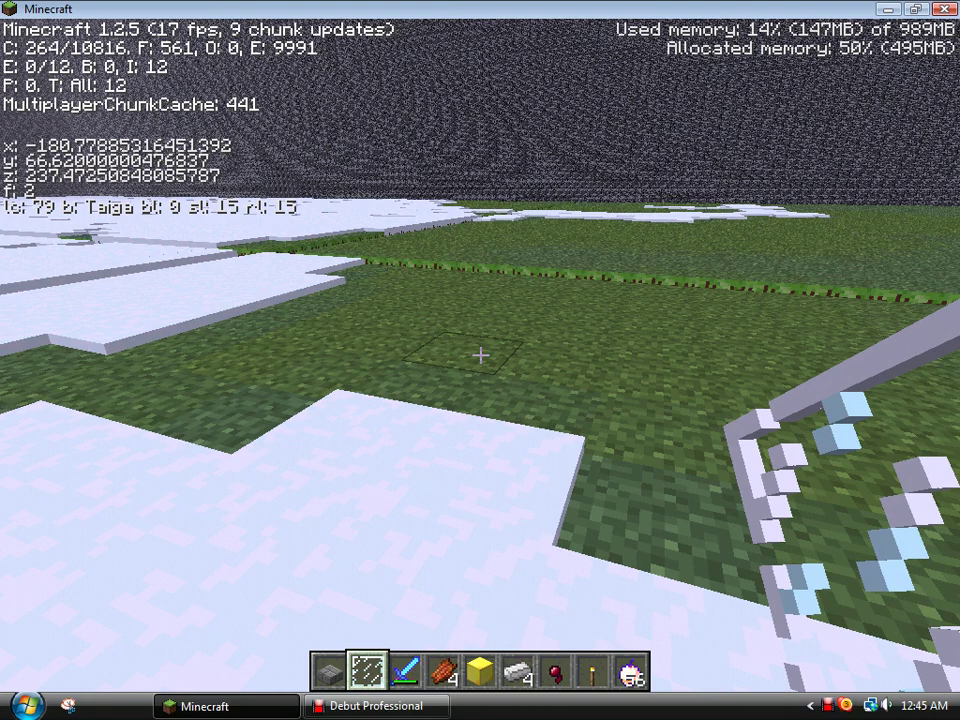
pyautogui.press('w')
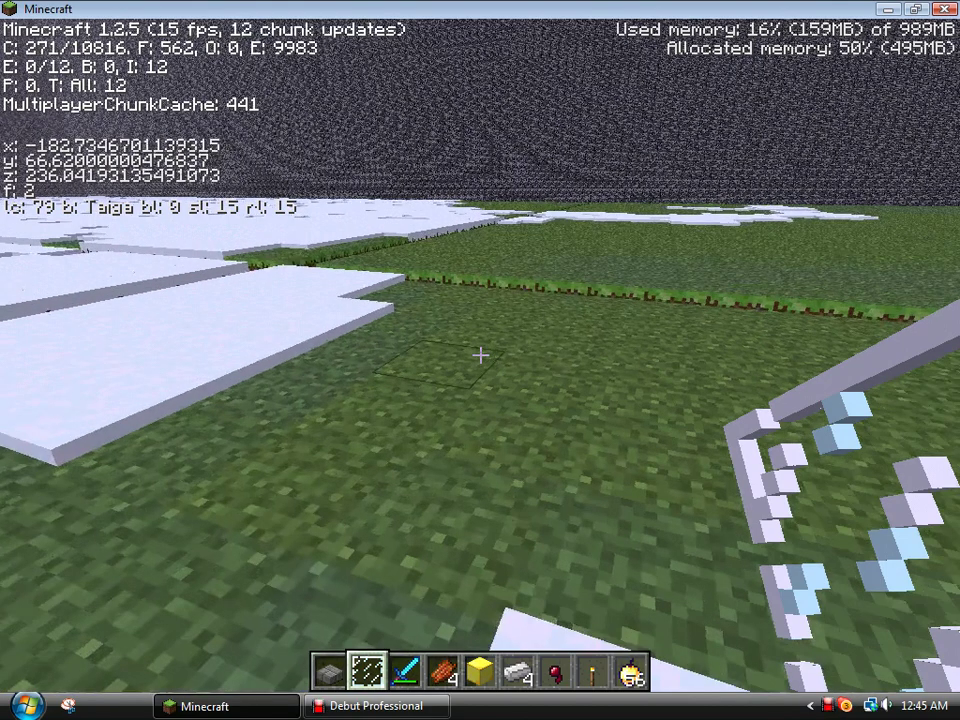
pyautogui.press('w')
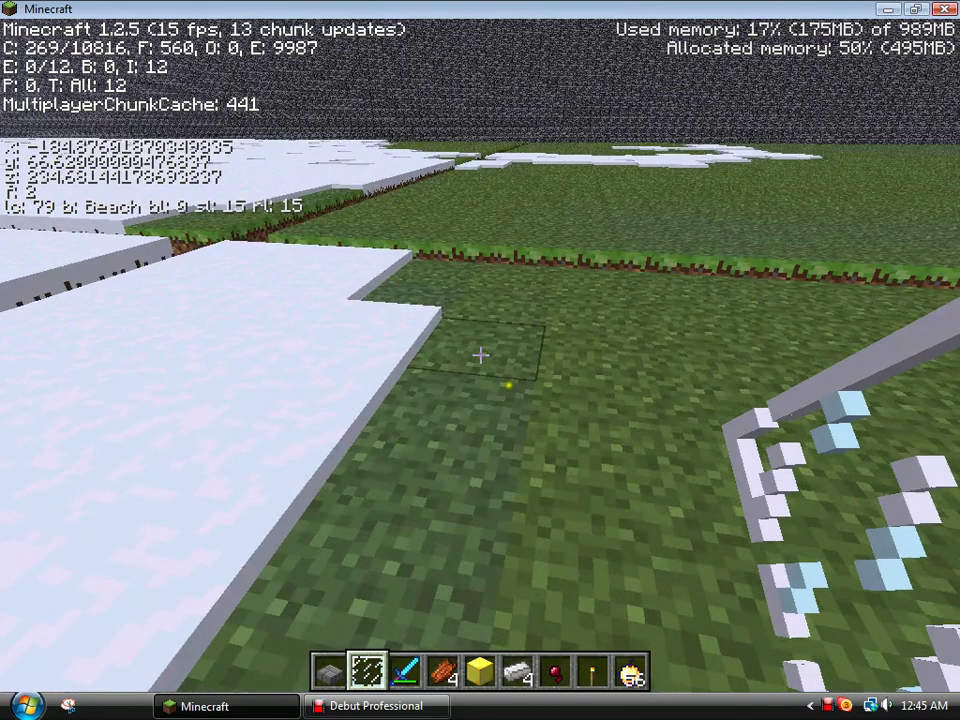
pyautogui.press('w')
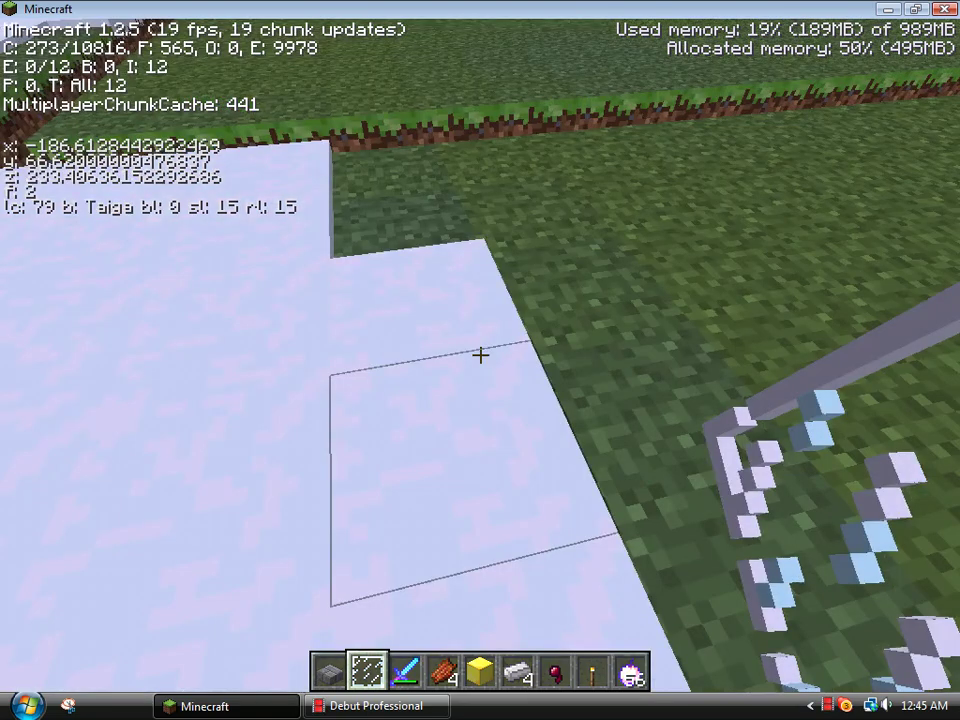
# - Clear the snow and dig a grass-and-dirt pit at the build spot
pyautogui.click(480, 355)
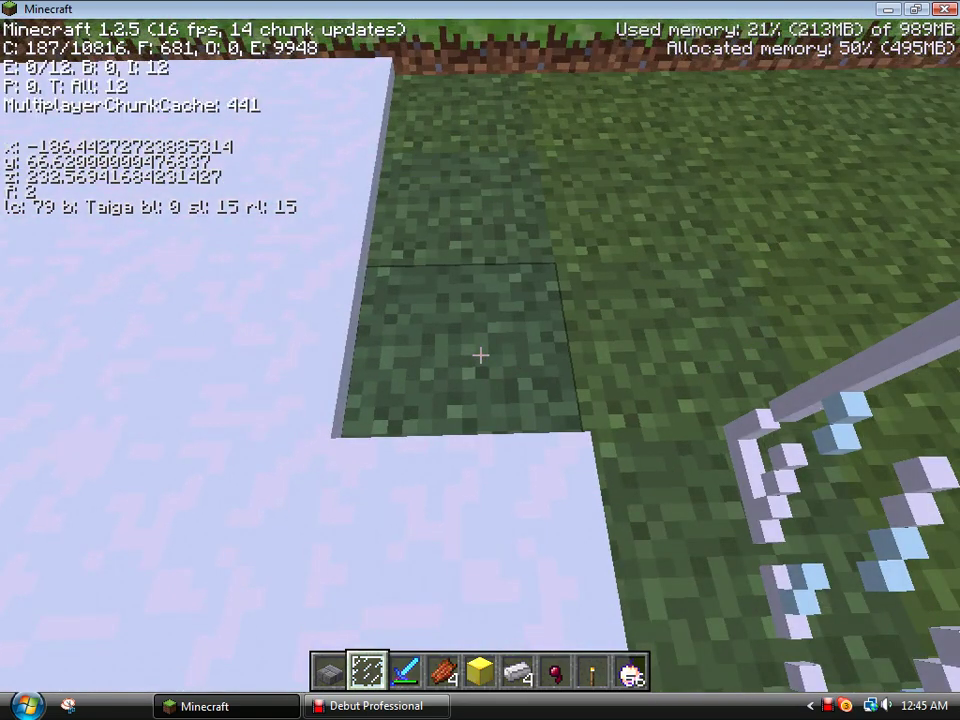
pyautogui.click(480, 355)
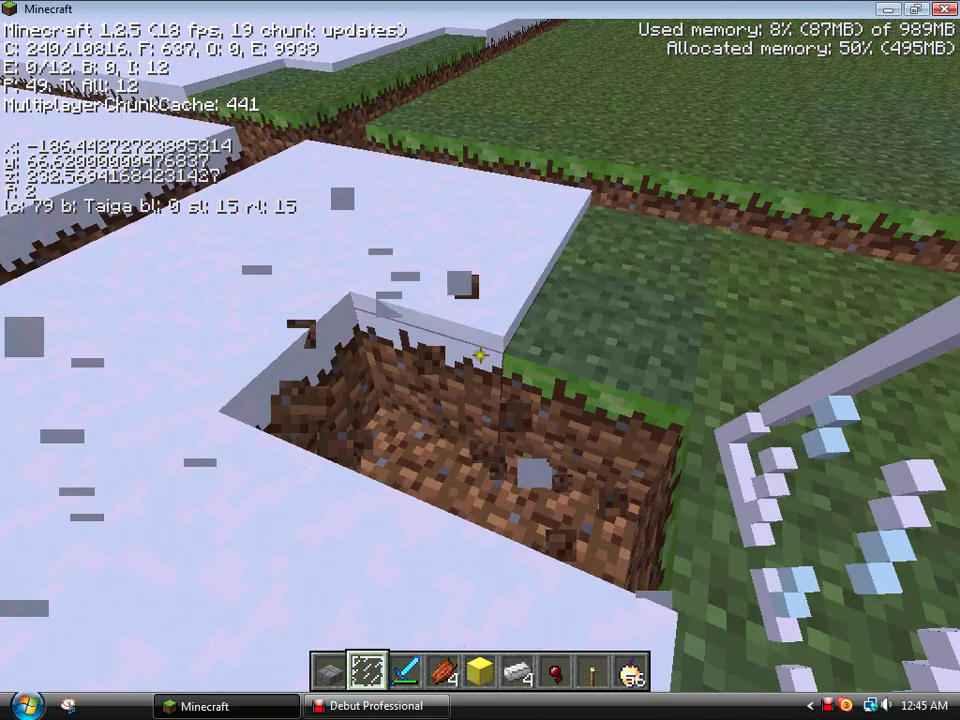
pyautogui.click(480, 355)
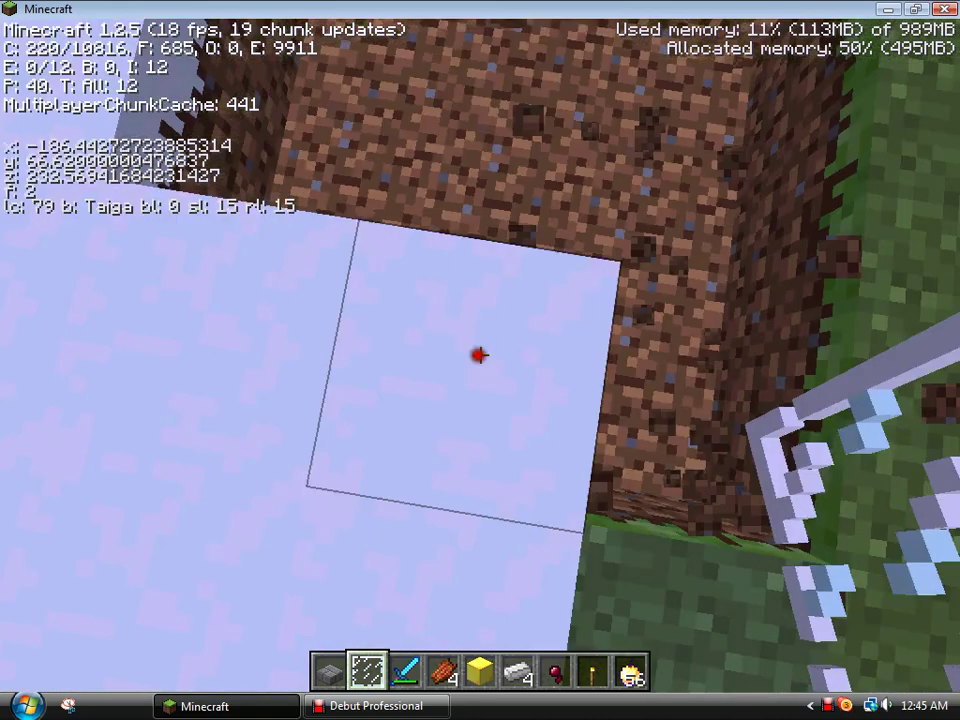
pyautogui.click(480, 355)
pyautogui.click(480, 355)
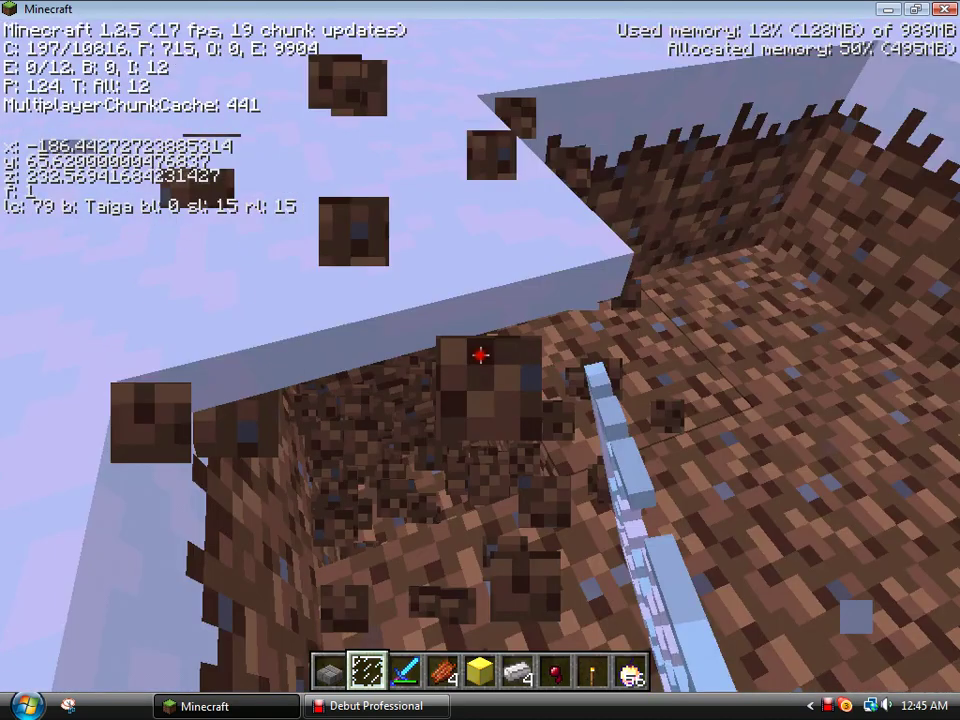
# - Move a wood block from the inventory into the hotbar
pyautogui.press('e')
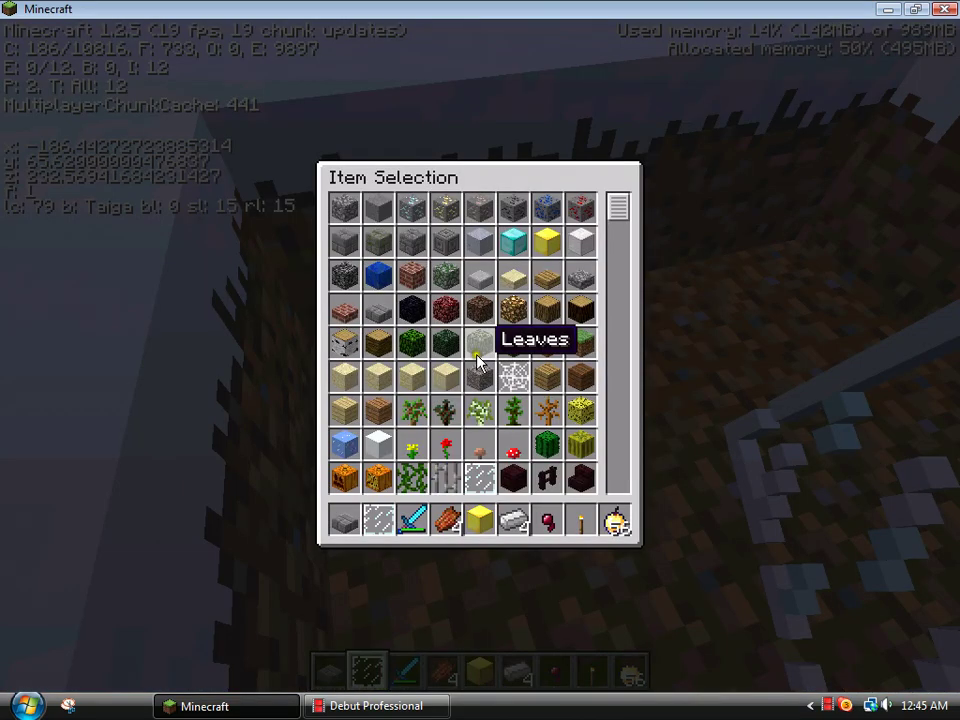
pyautogui.click(570, 327)
pyautogui.click(446, 519)
pyautogui.press('e')
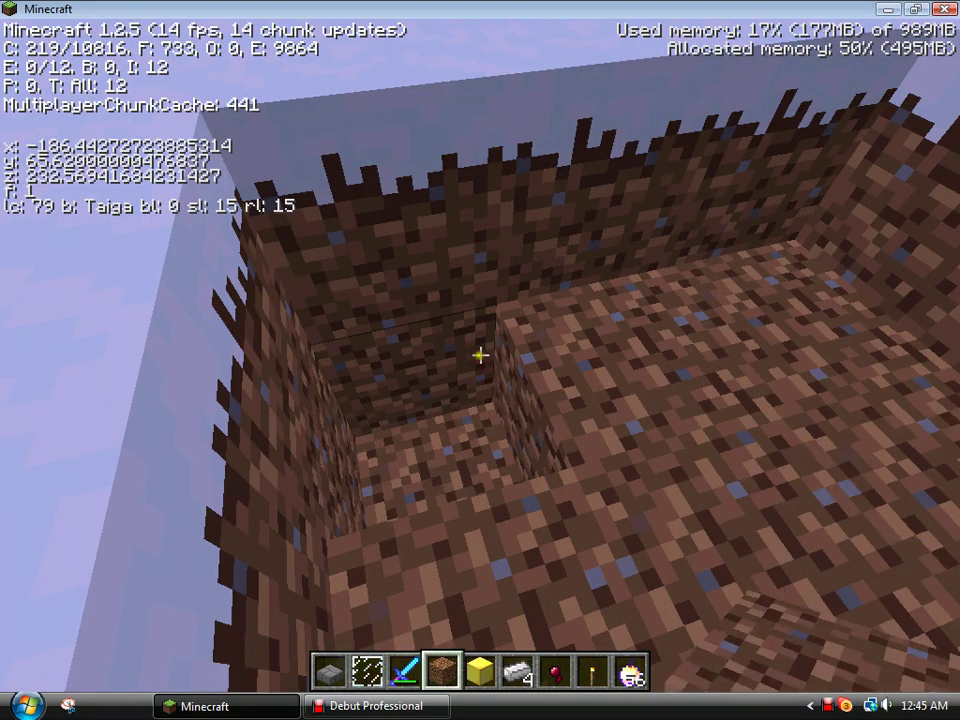
pyautogui.scroll(-1, 480, 355)
pyautogui.scroll(3, 480, 355)
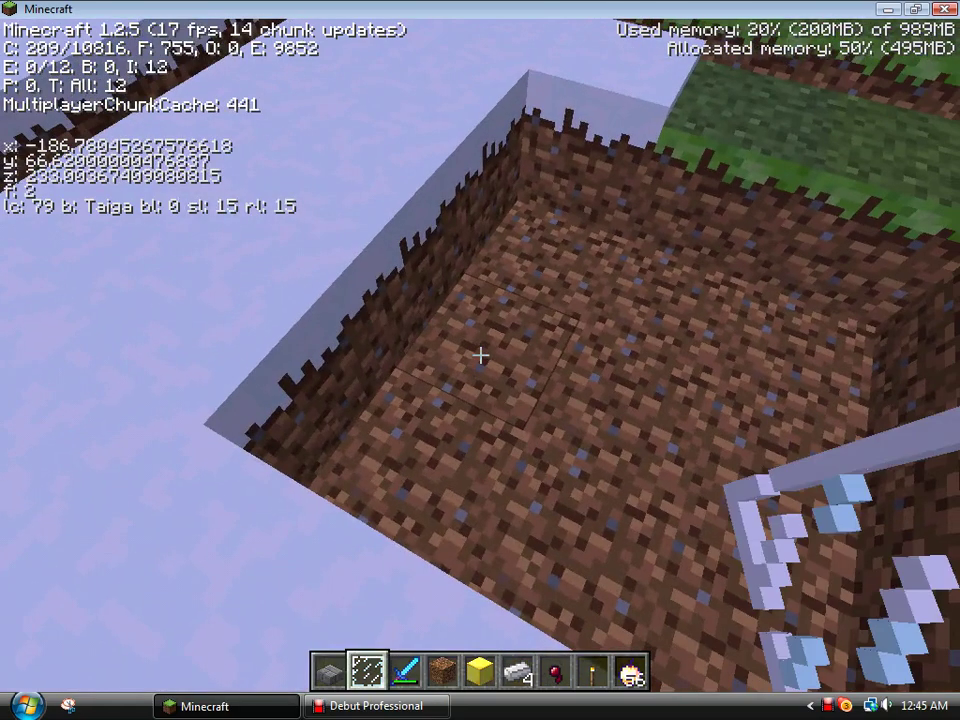
pyautogui.scroll(1, 480, 355)
# - Lay a stone brick floor ringing the pit's centre hole, leaving the hole open
pyautogui.rightClick(480, 355)
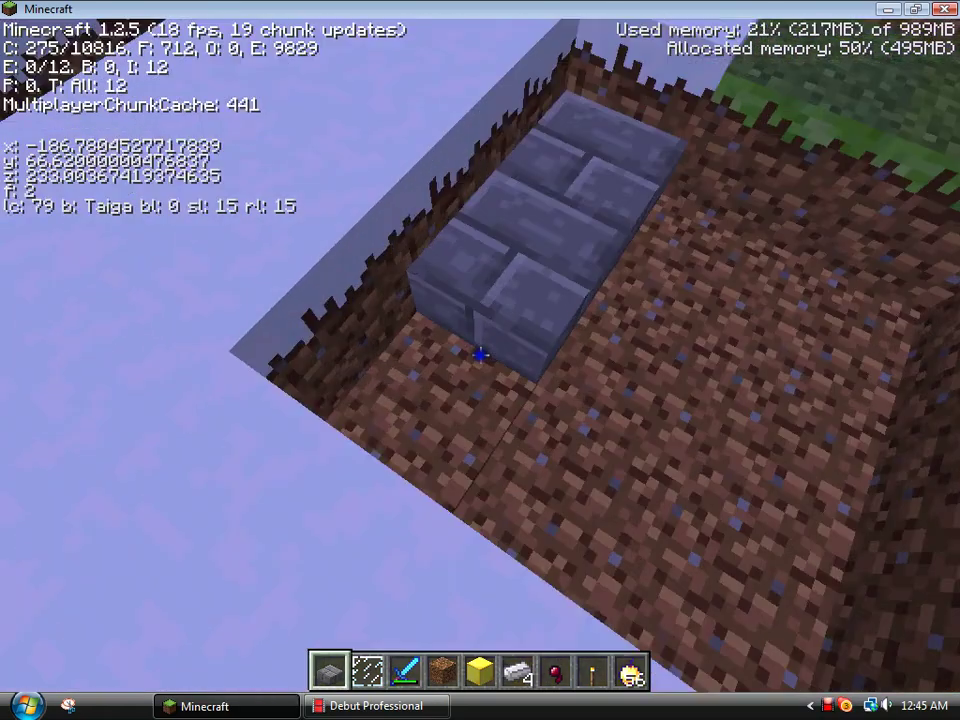
pyautogui.rightClick(480, 355)
pyautogui.rightClick(480, 355)
pyautogui.rightClick(480, 355)
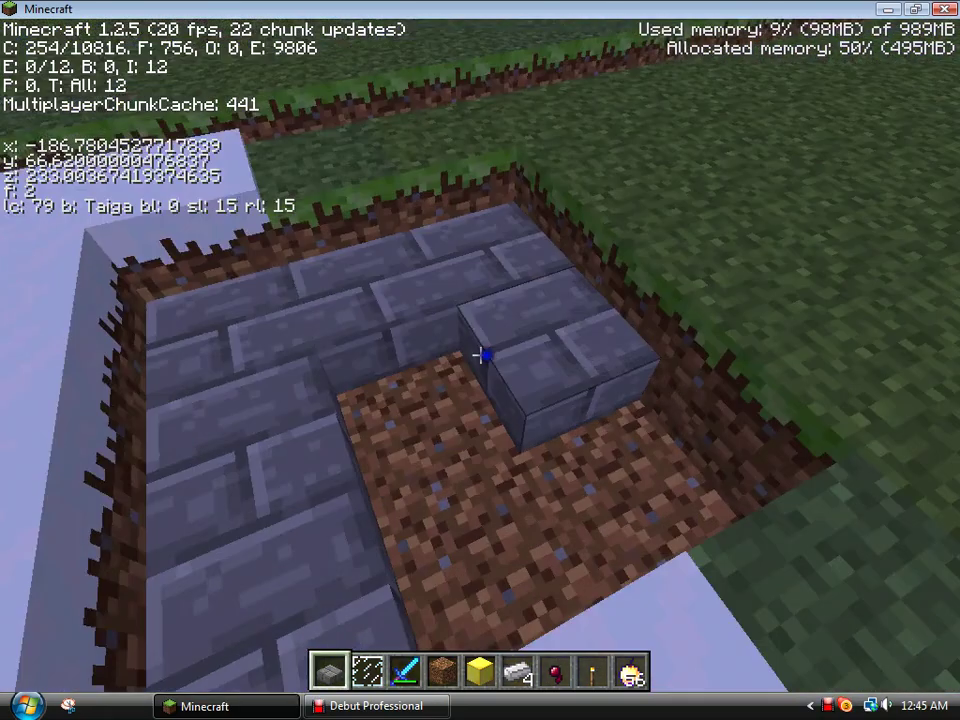
pyautogui.rightClick(480, 355)
pyautogui.rightClick(480, 355)
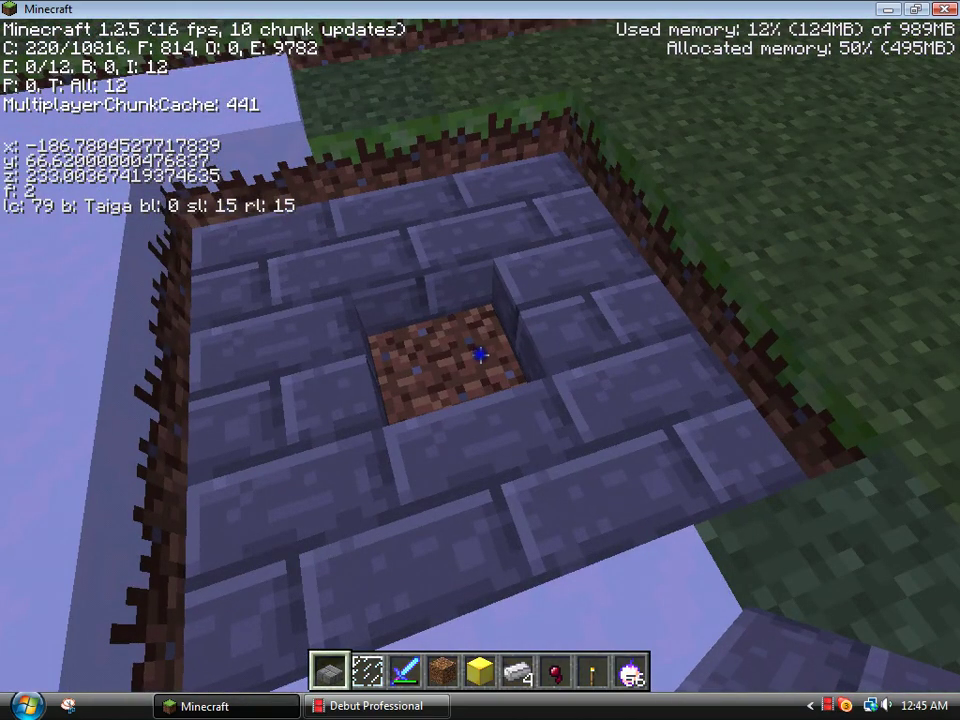
pyautogui.rightClick(480, 355)
pyautogui.click(480, 355)
# - Ring the pit with glass panes and drop down into the enclosure
pyautogui.press('2')
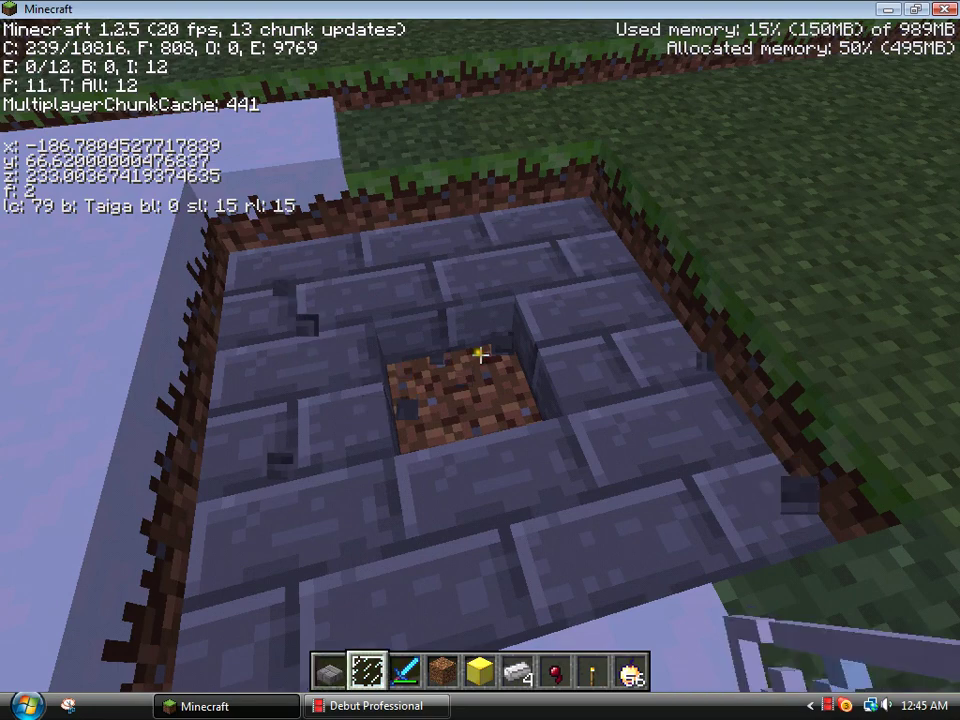
pyautogui.rightClick(480, 355)
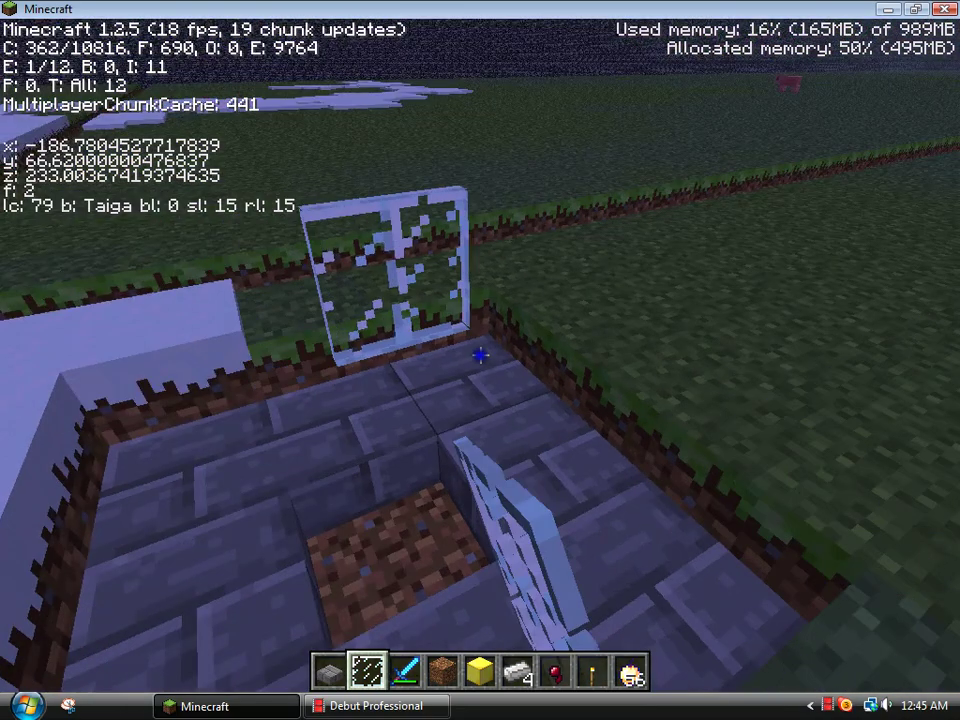
pyautogui.rightClick(480, 355)
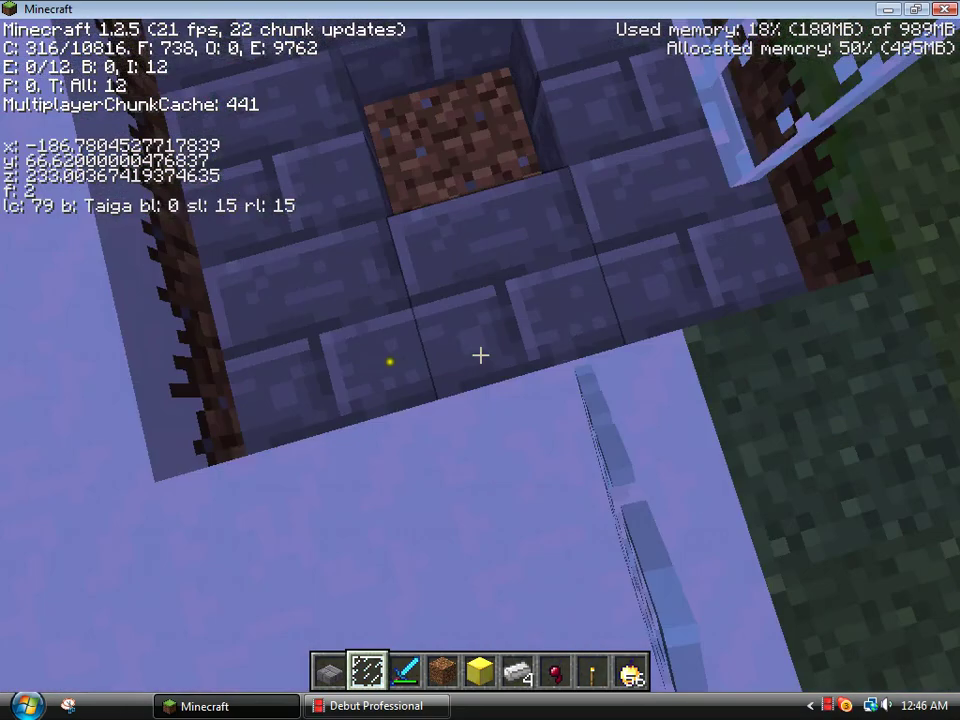
pyautogui.press('w')
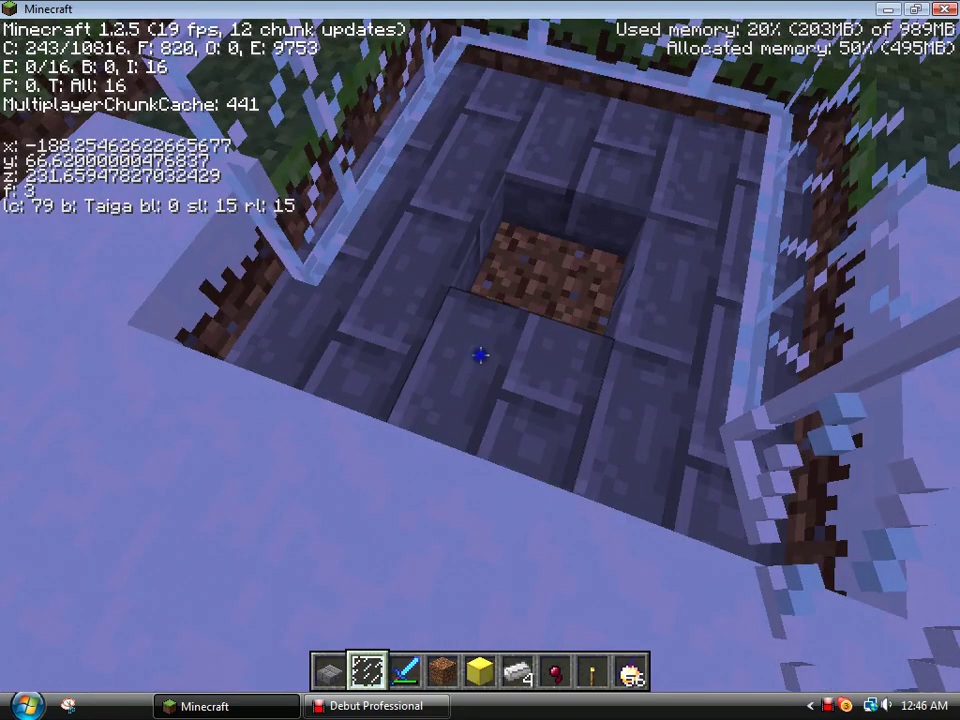
pyautogui.rightClick(480, 355)
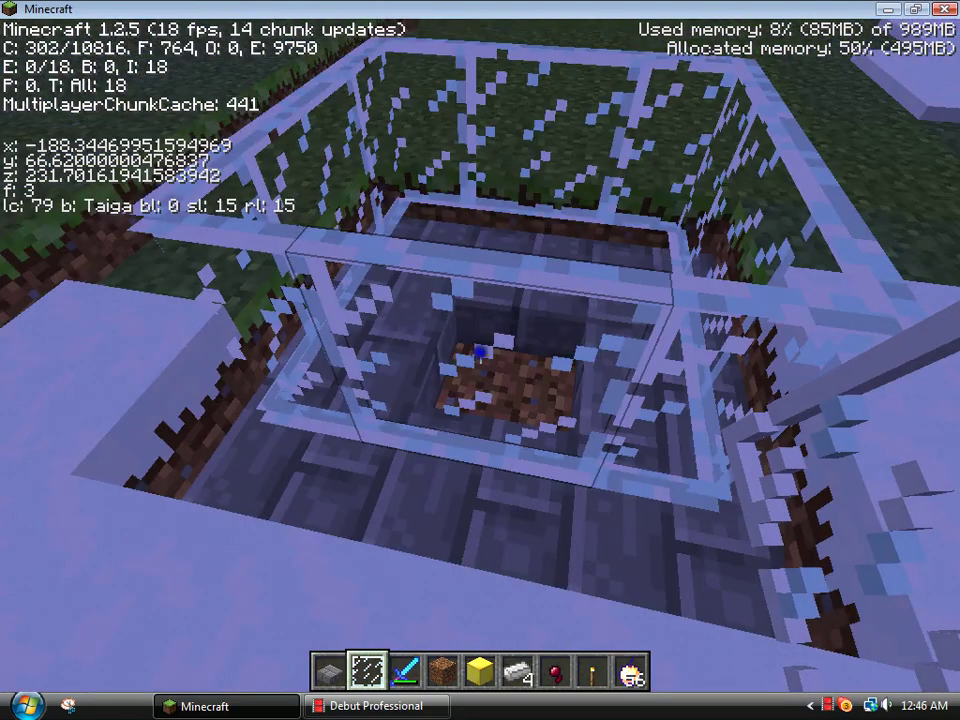
pyautogui.press('w')
pyautogui.press('space')
pyautogui.press('space')
pyautogui.press('w')
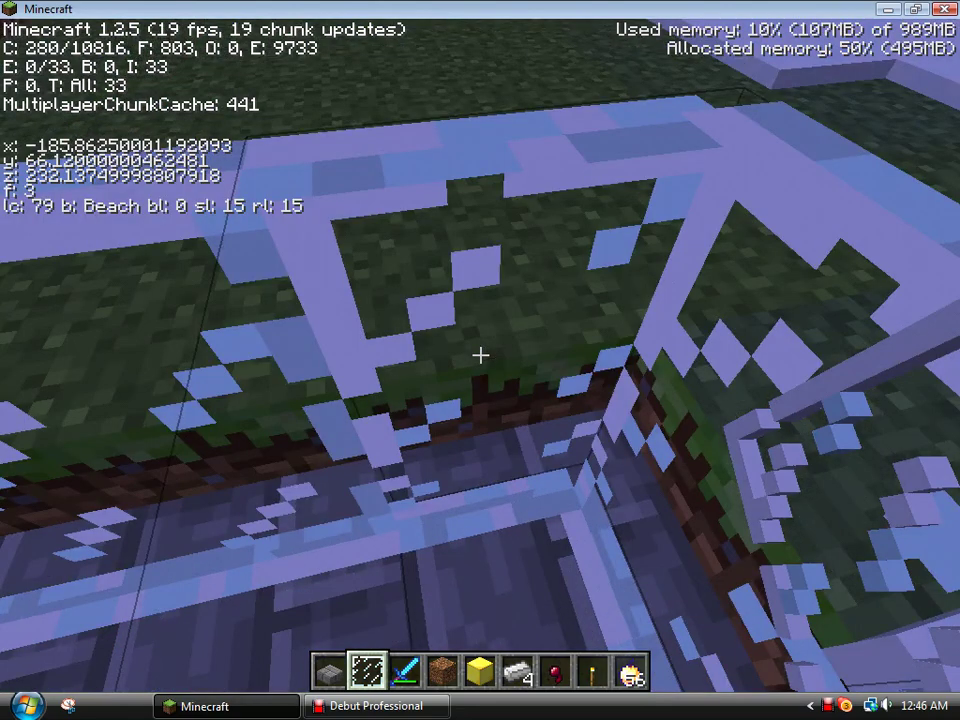
pyautogui.press('w')
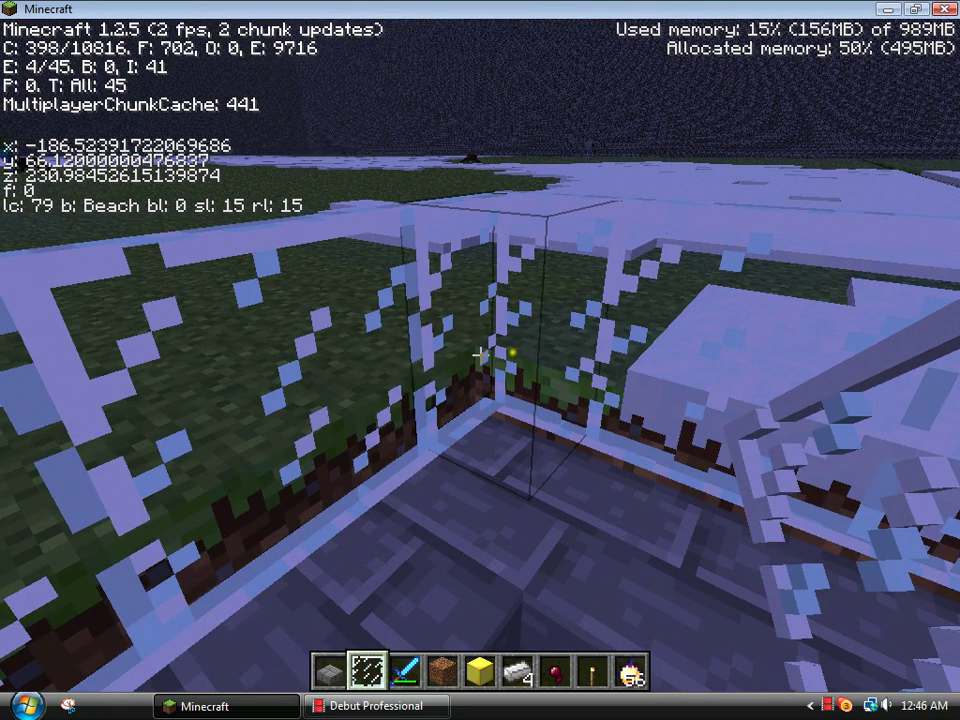
pyautogui.press('w')
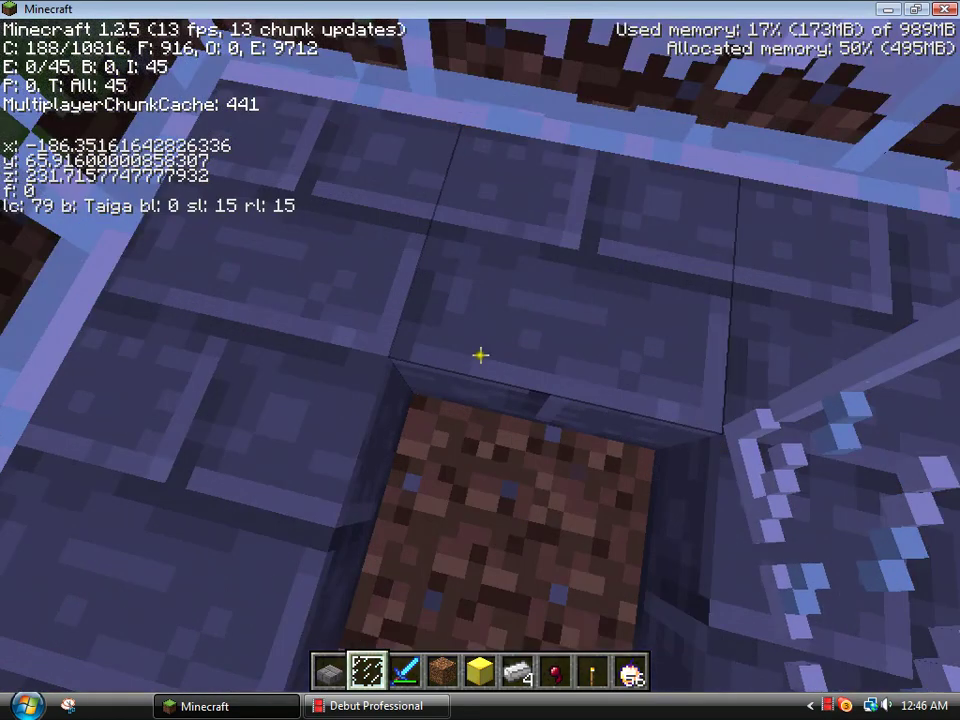
pyautogui.press('s')
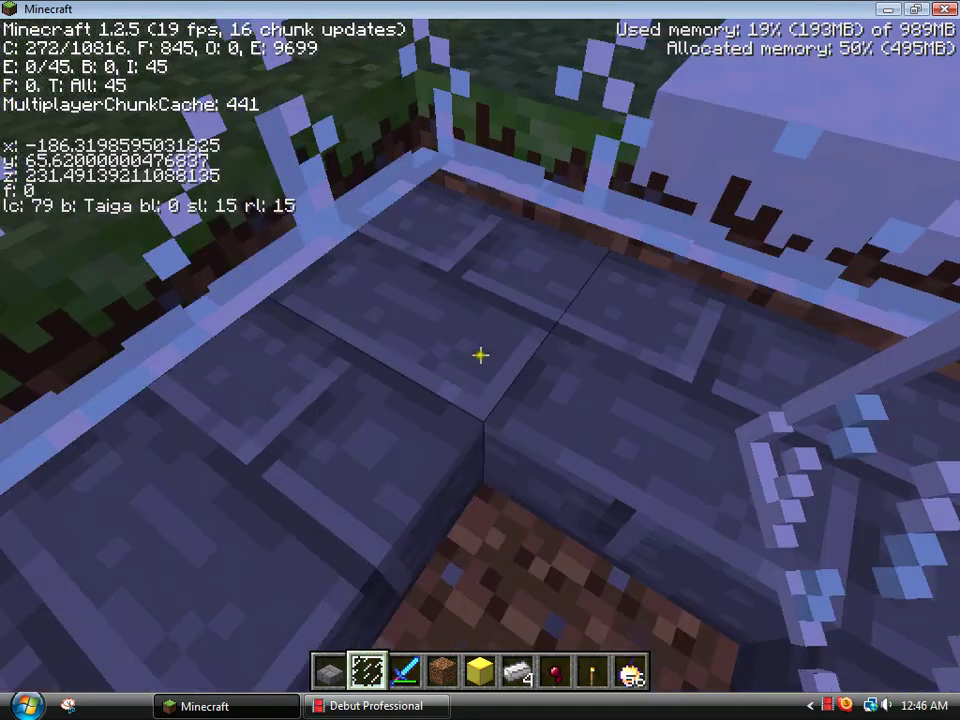
# - Cap the centre dirt hole with stone brick, then move around inside the pod
pyautogui.press('1')
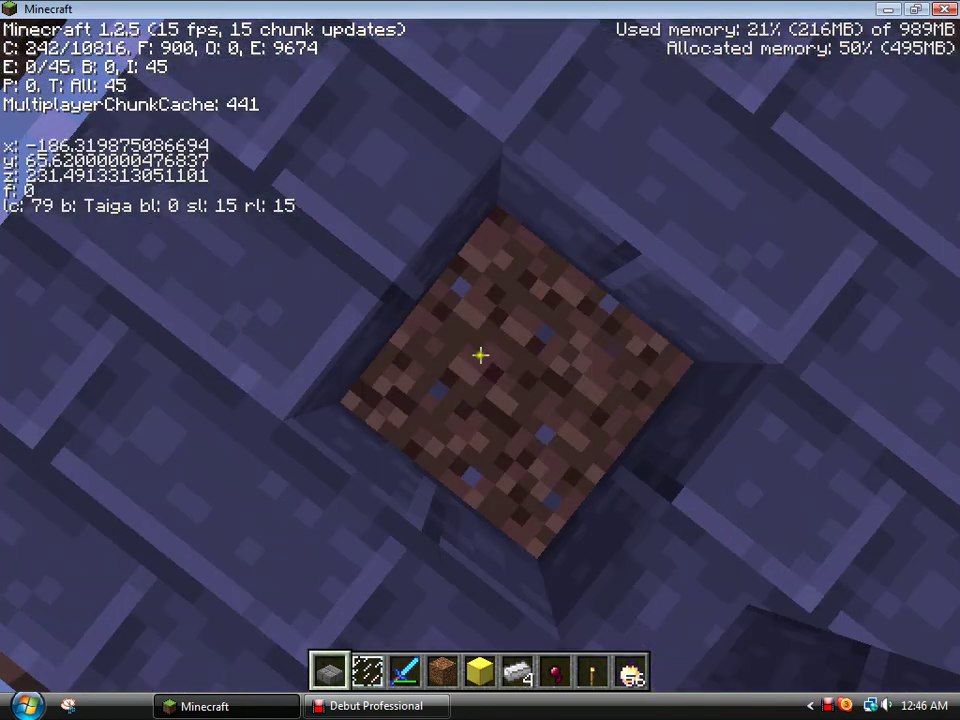
pyautogui.press('space')
pyautogui.rightClick(480, 355)
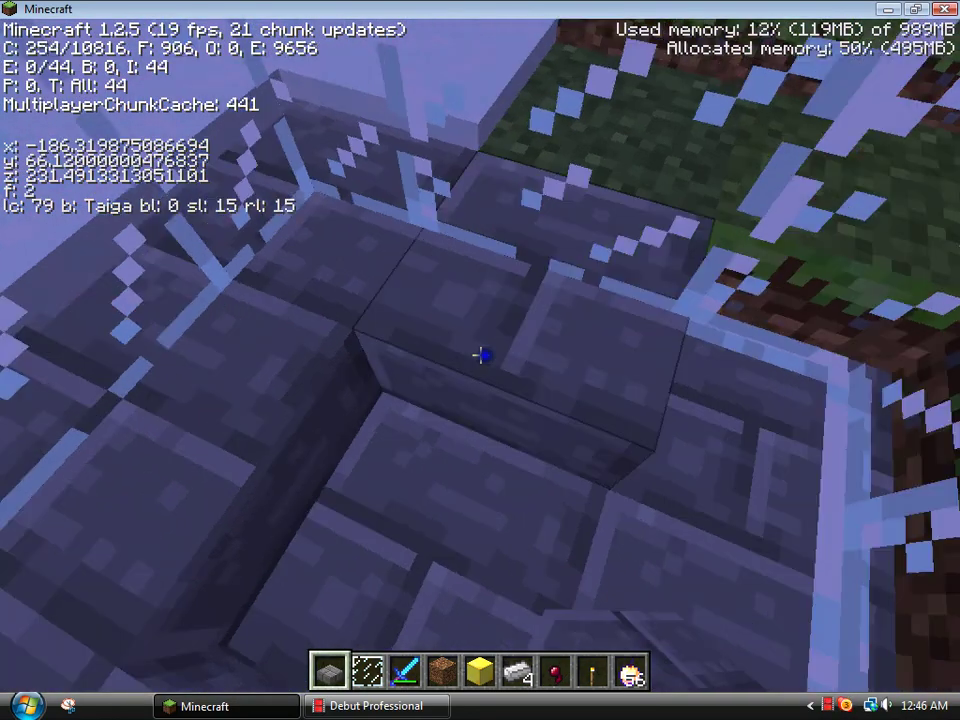
pyautogui.press('w')
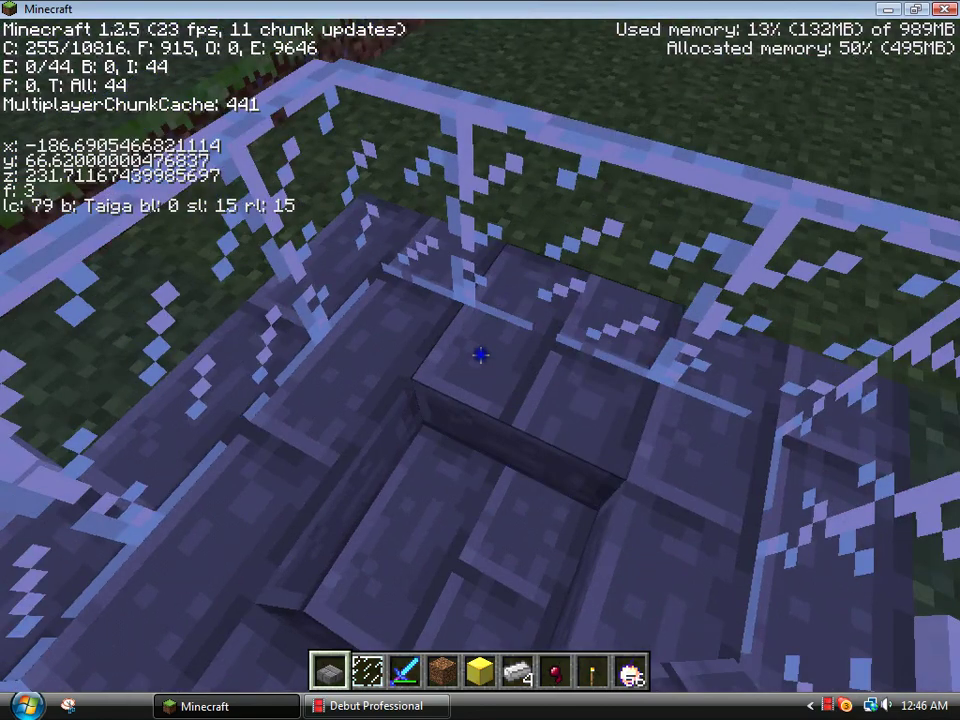
pyautogui.press('w')
pyautogui.press('space')
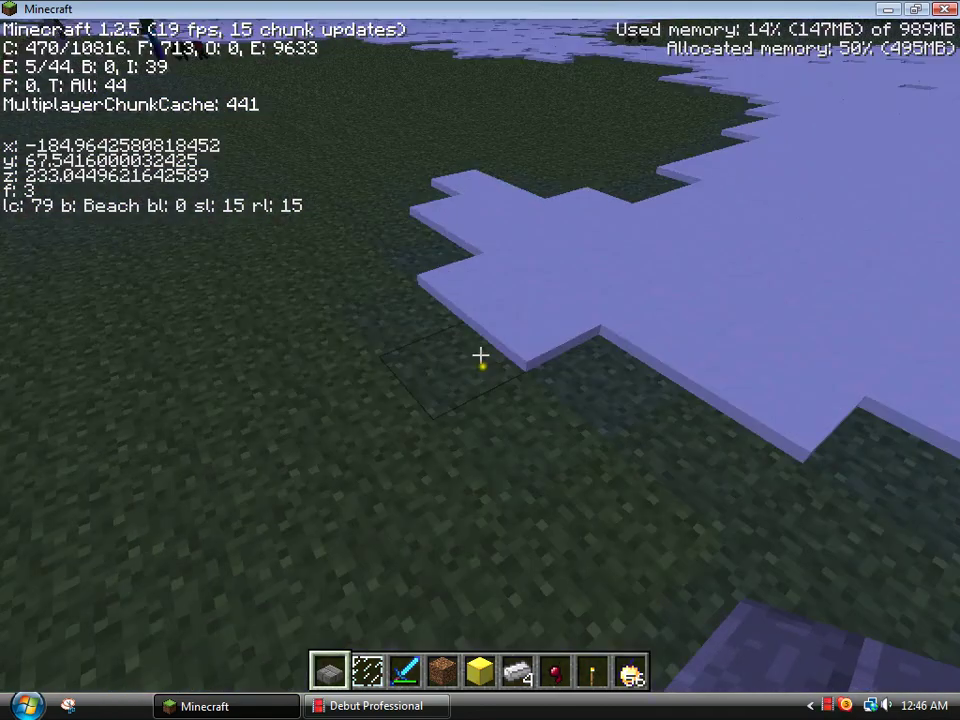
pyautogui.press('s')
pyautogui.press('s')
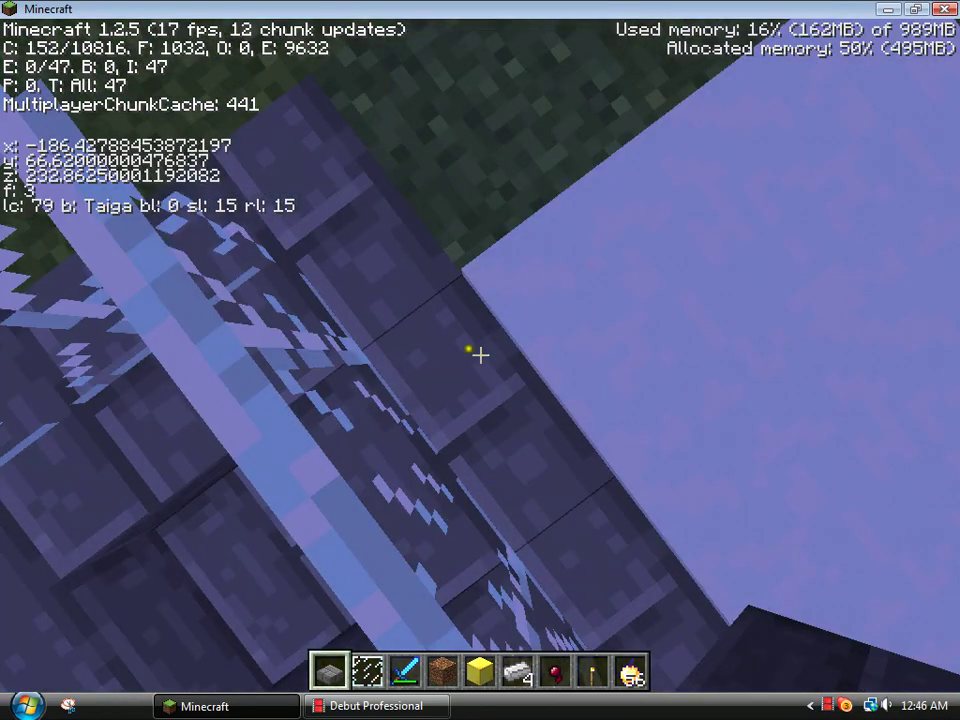
pyautogui.press('w')
pyautogui.press('space')
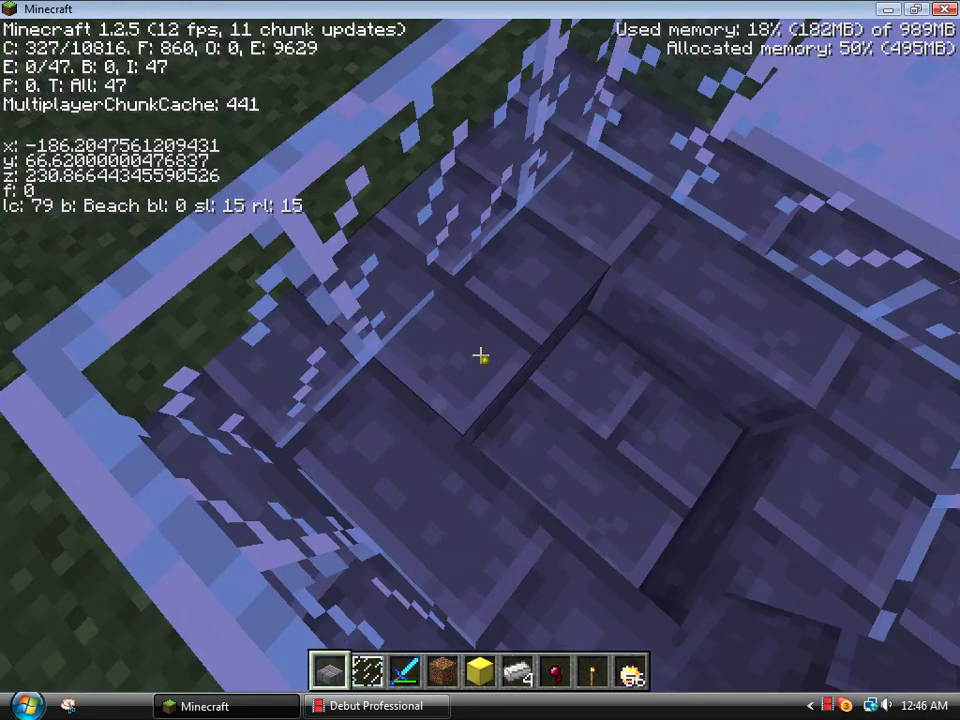
pyautogui.press('s')
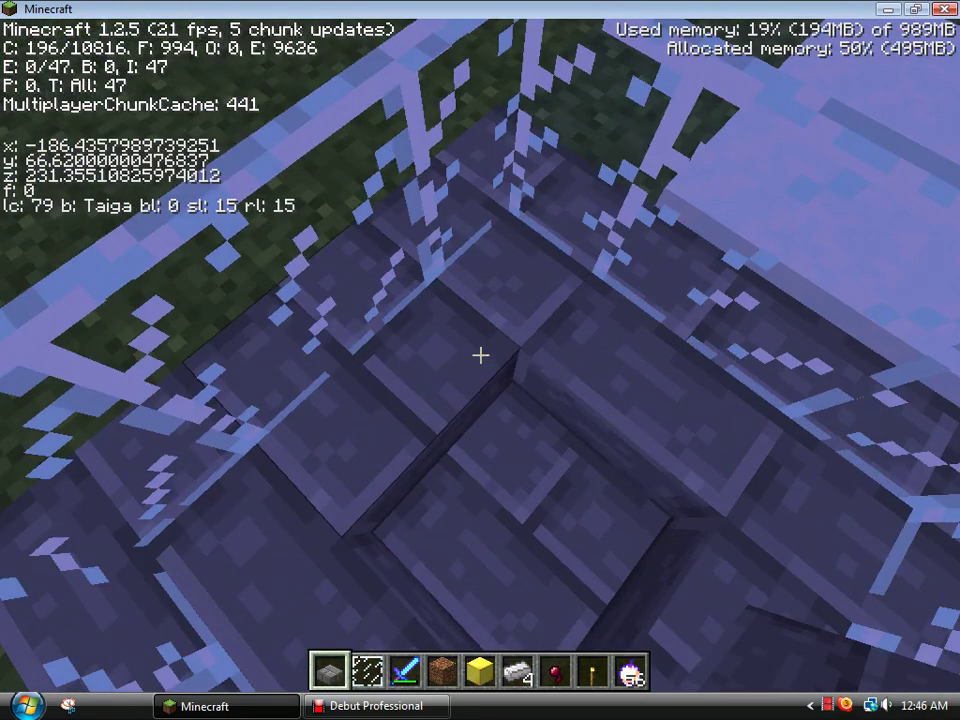
pyautogui.press('w')
pyautogui.press('space')
pyautogui.press('s')
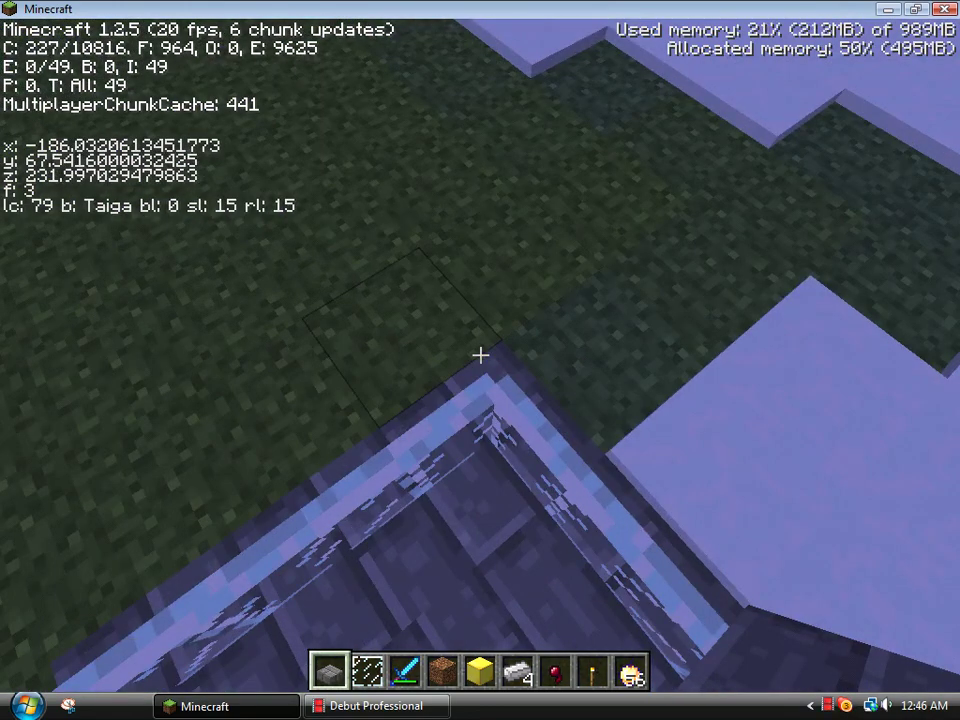
# - Stack two glass panes on top of the pod and back away
pyautogui.press('w')
pyautogui.press('space')
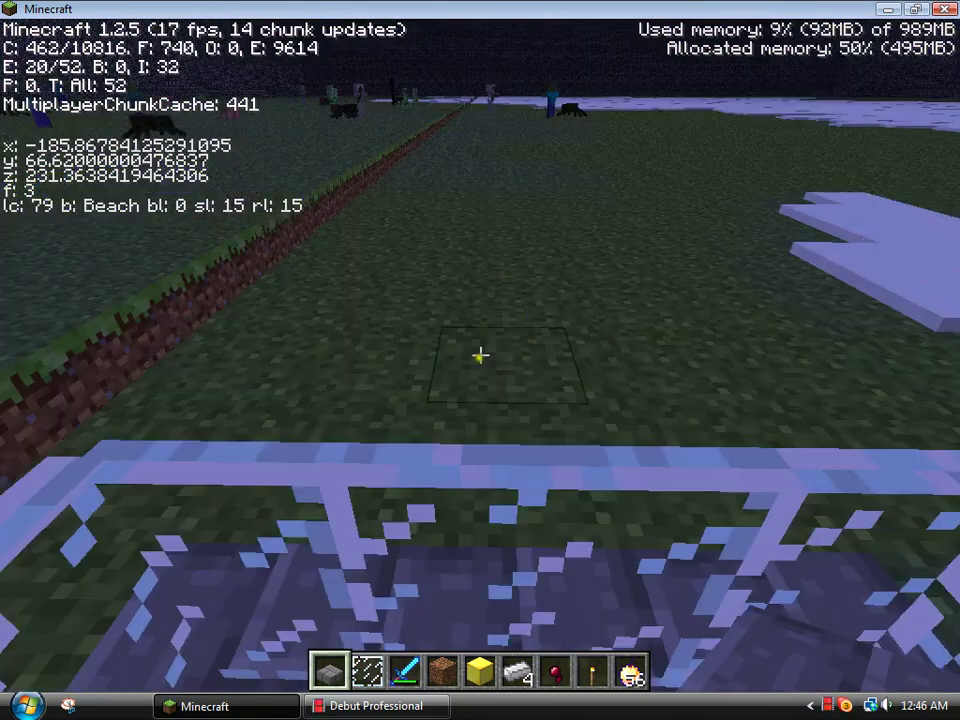
pyautogui.press('2')
pyautogui.press('space')
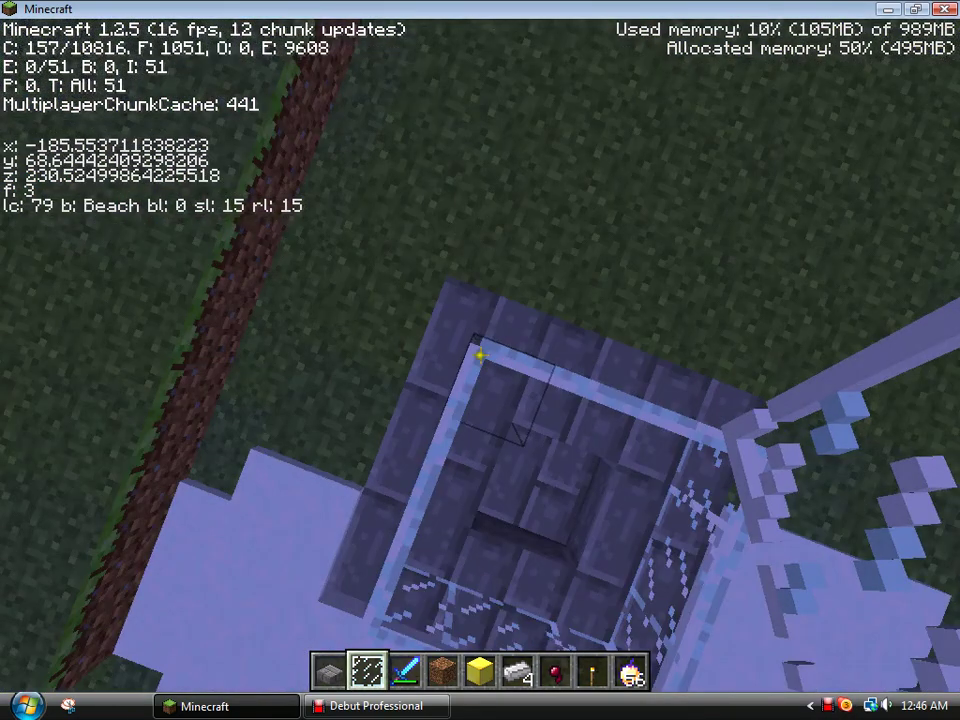
pyautogui.rightClick(480, 355)
pyautogui.press('space')
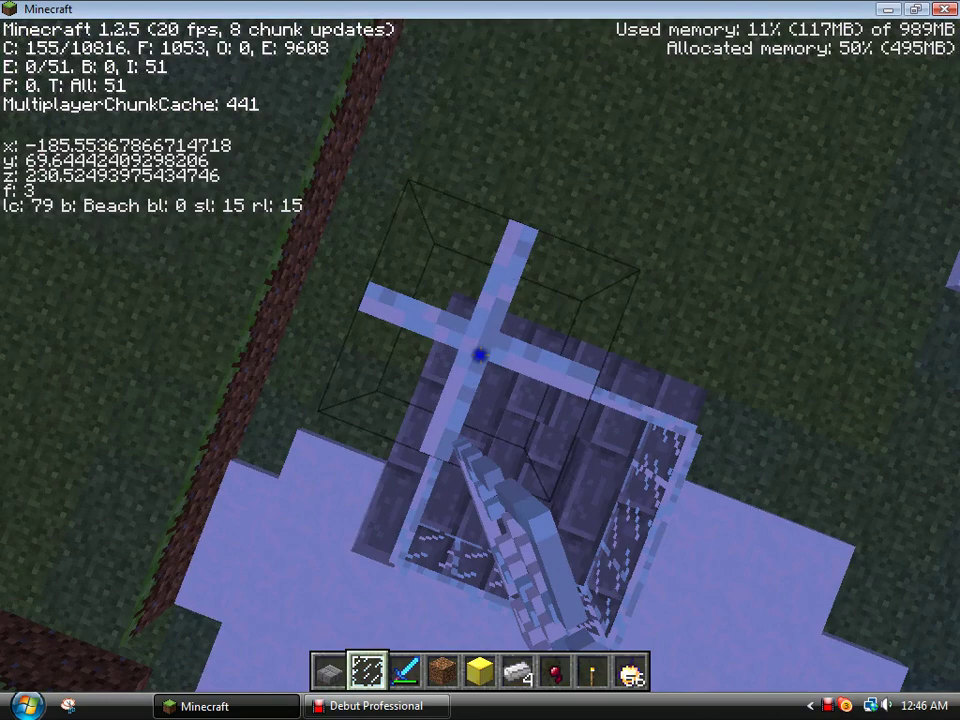
pyautogui.rightClick(480, 355)
pyautogui.press('s')
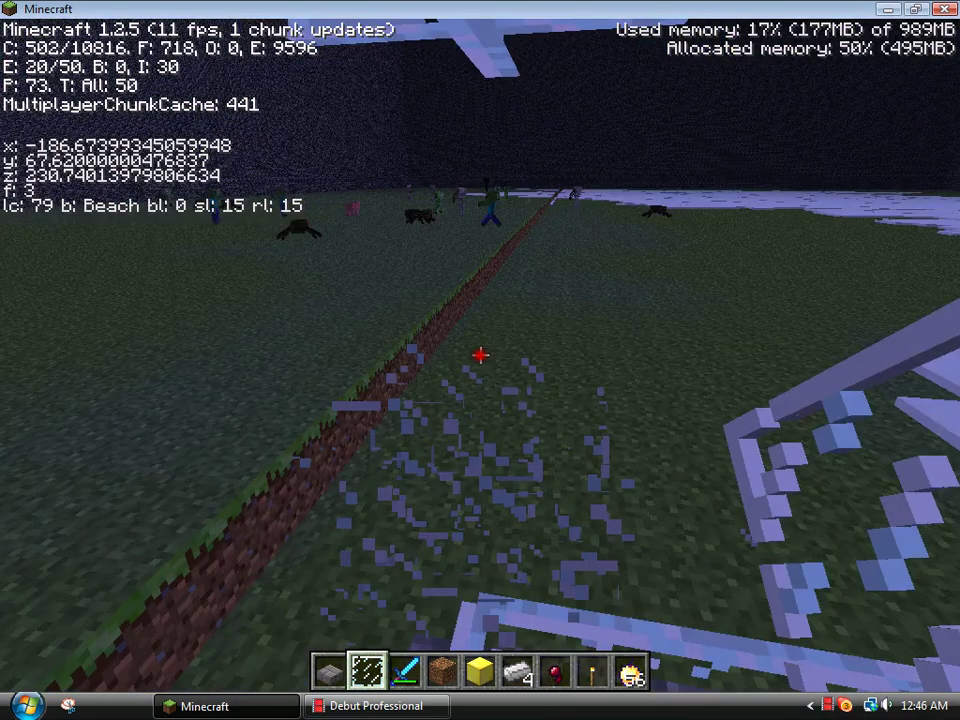
pyautogui.press('s')
pyautogui.press('s')
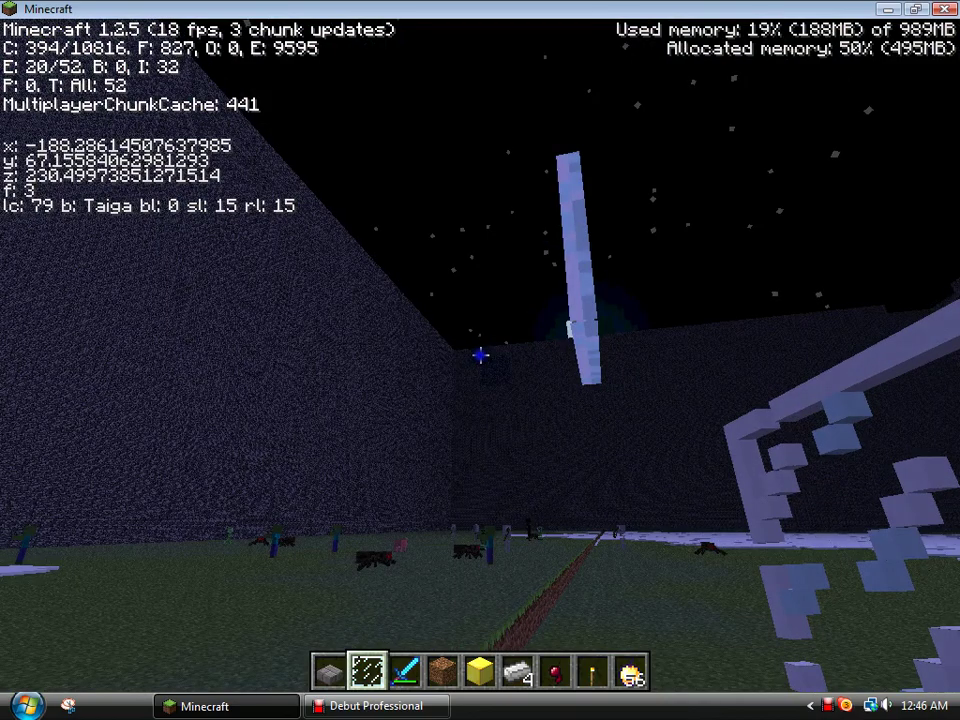
pyautogui.press('s')
# - Place a tall glass-pane column beside the pane grid and drop into the pod
pyautogui.press('w')
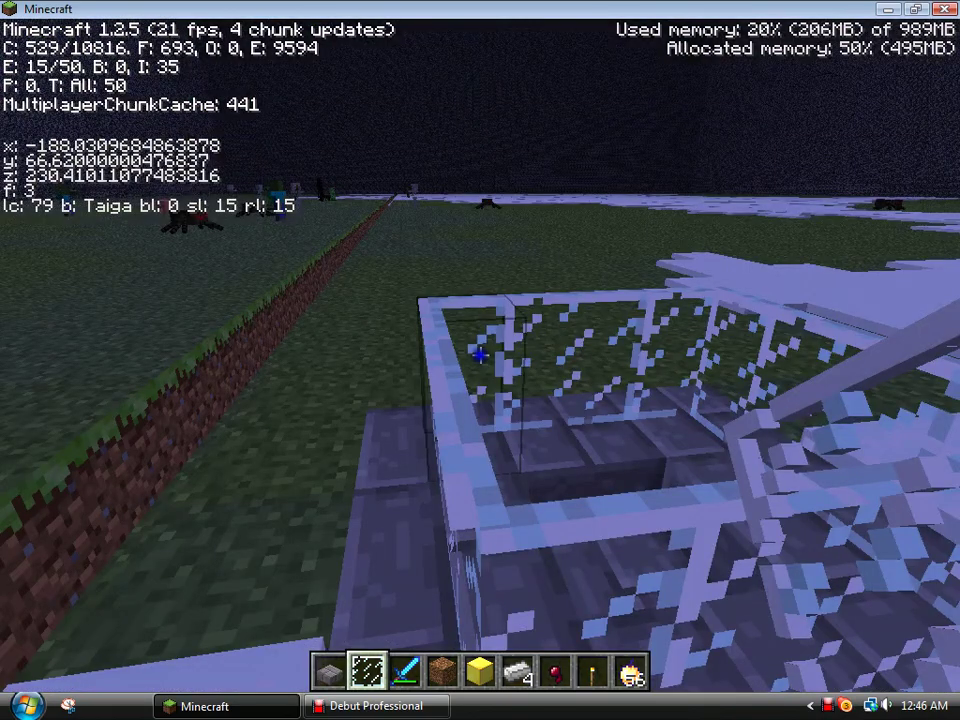
pyautogui.press('space')
pyautogui.press('d')
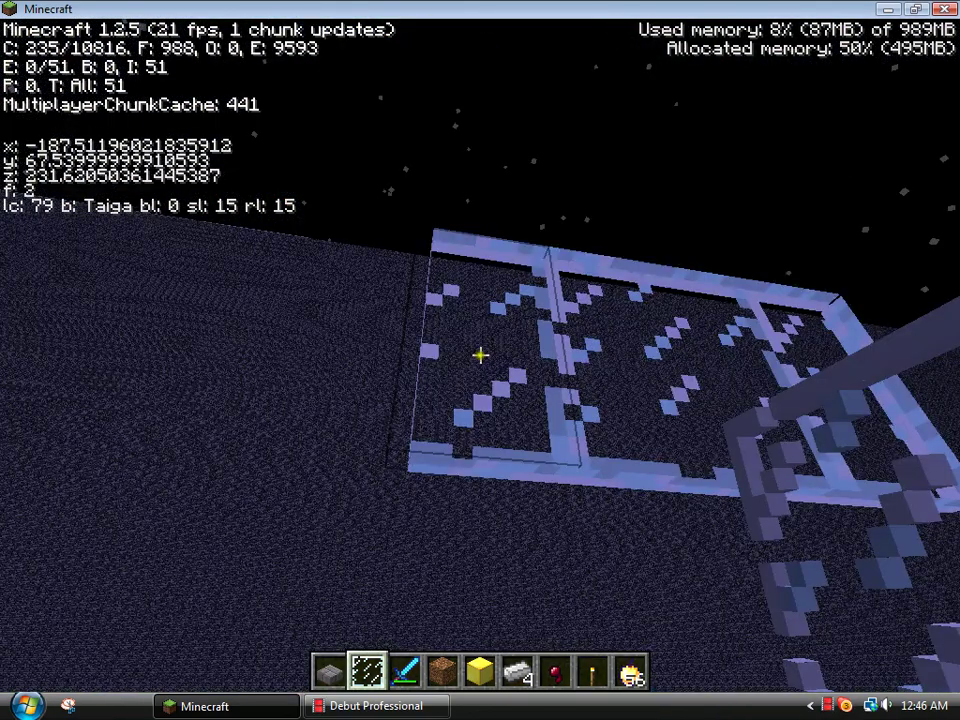
pyautogui.rightClick(480, 354)
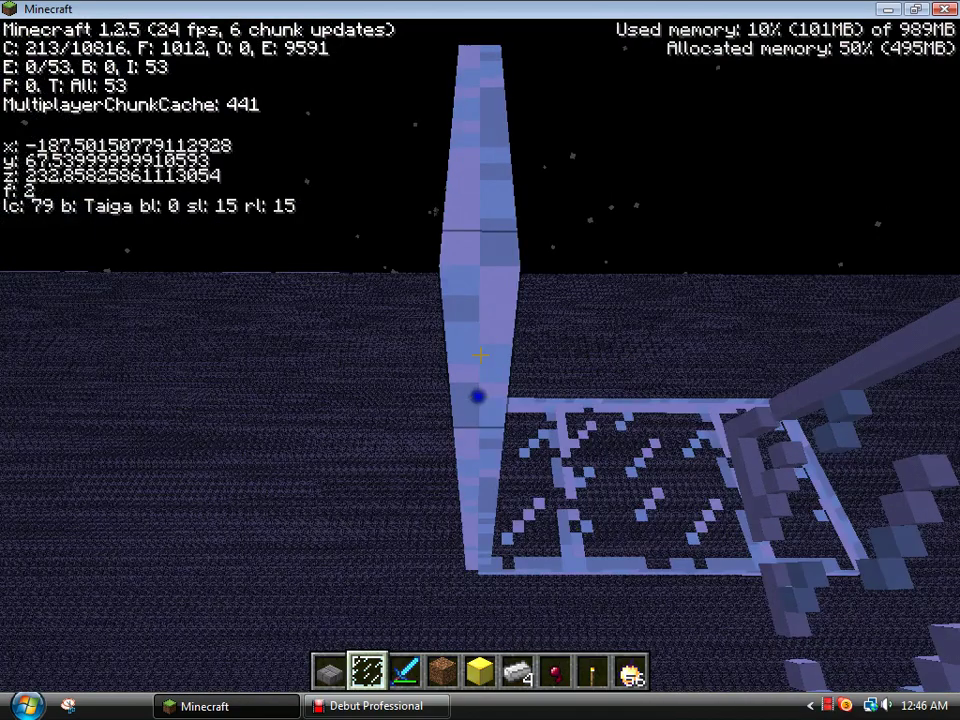
pyautogui.press('d')
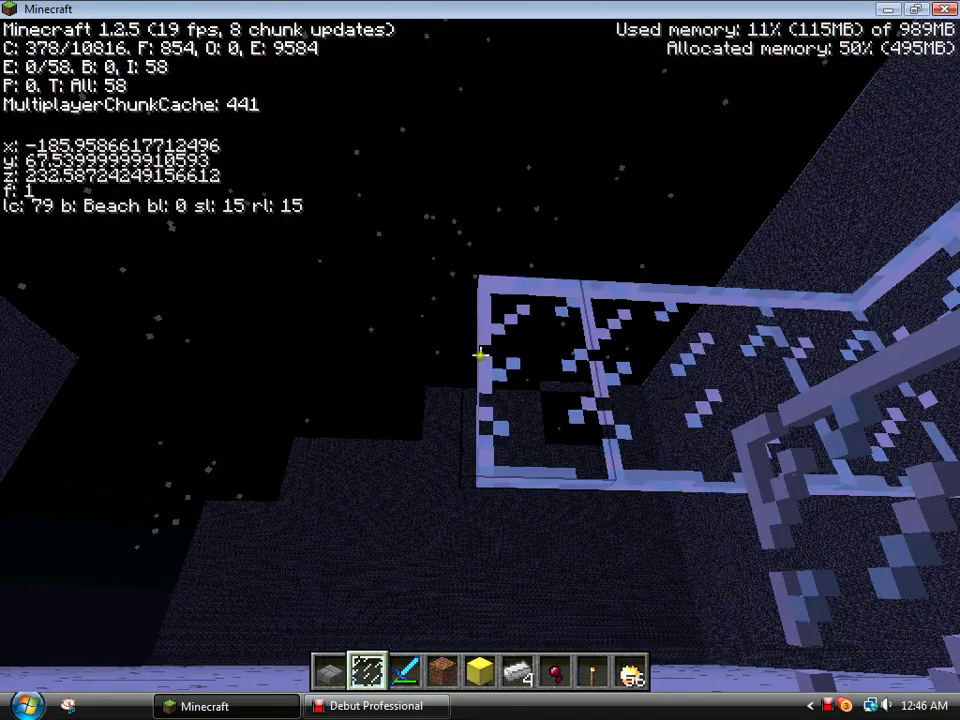
pyautogui.press('d')
pyautogui.press('d')
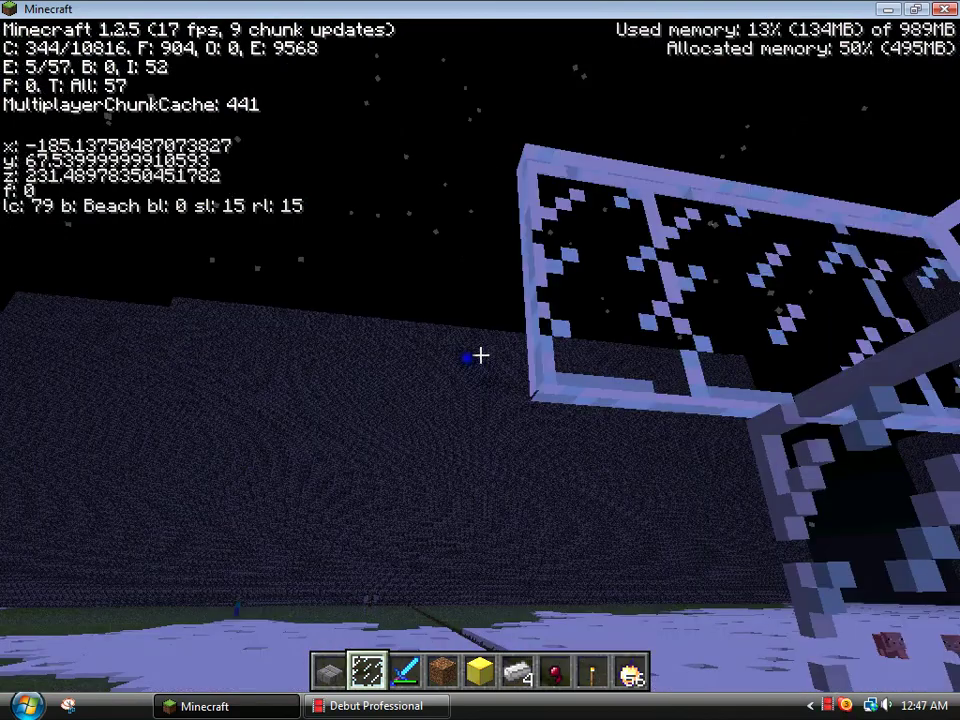
pyautogui.press('d')
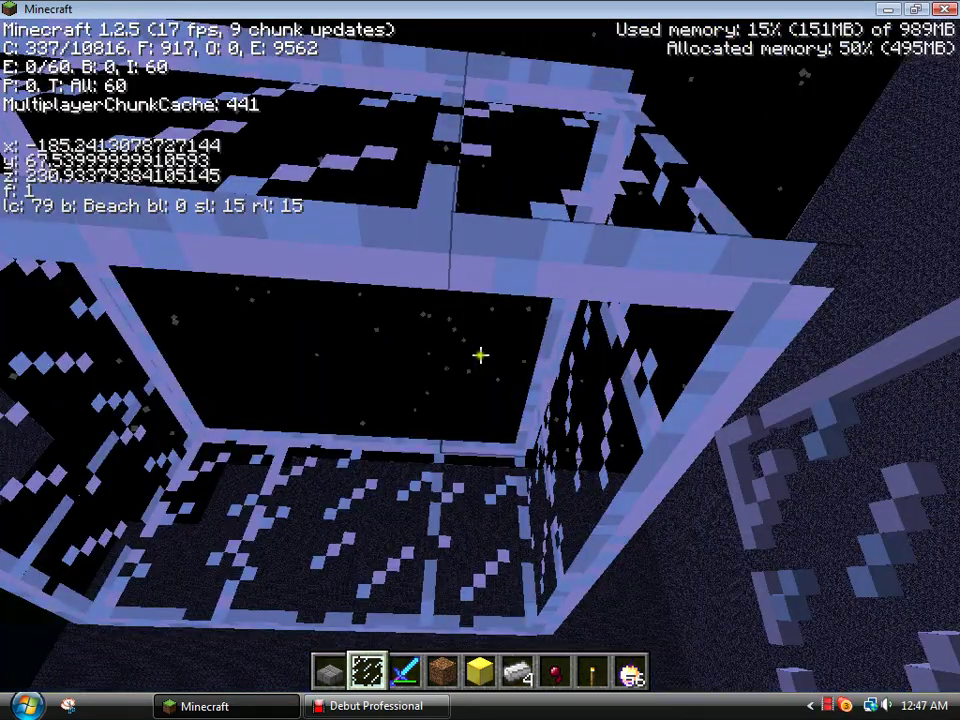
pyautogui.press('w')
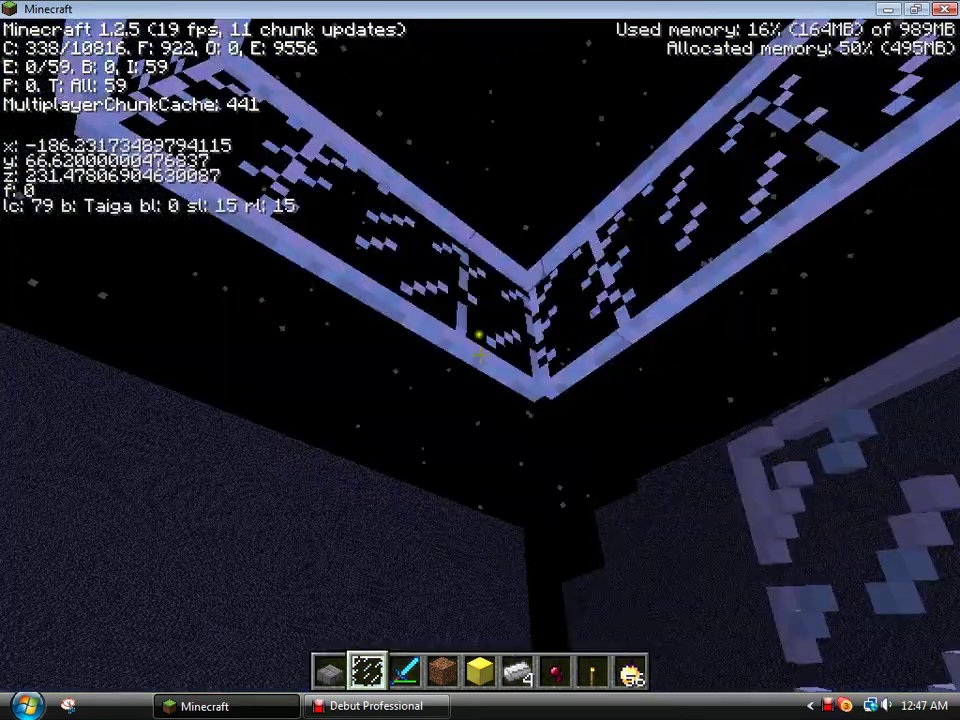
# - Stock a dark block in hotbar slot 6, then head out onto the snow
pyautogui.press('e')
pyautogui.scroll(-2, 480, 360)
pyautogui.scroll(-1, 480, 360)
pyautogui.scroll(-1, 505, 355)
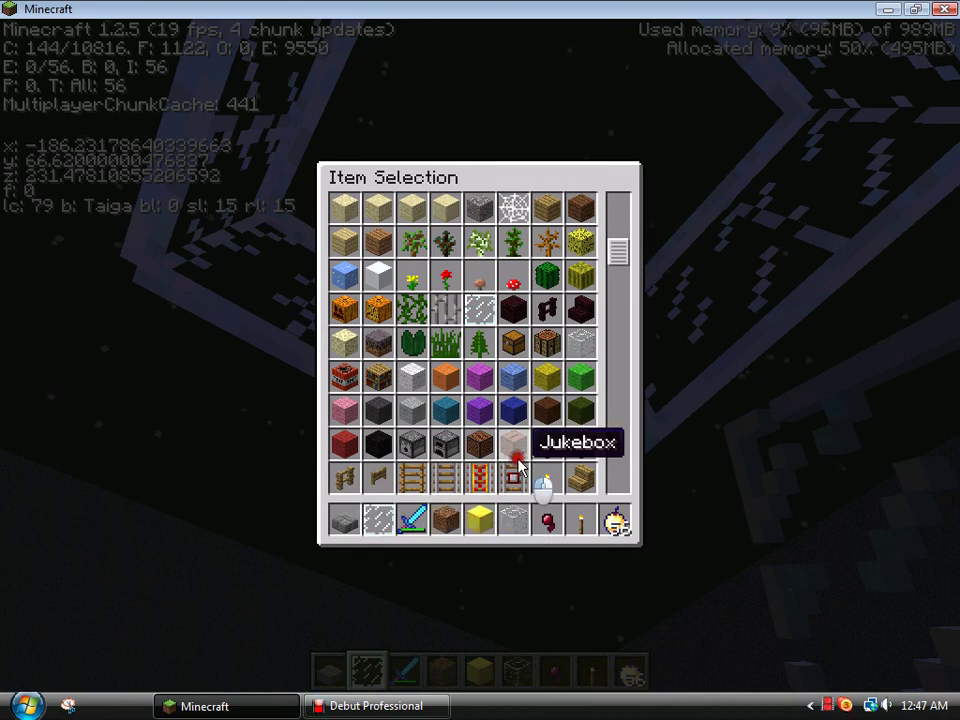
pyautogui.press('e')
pyautogui.scroll(1, 480, 355)
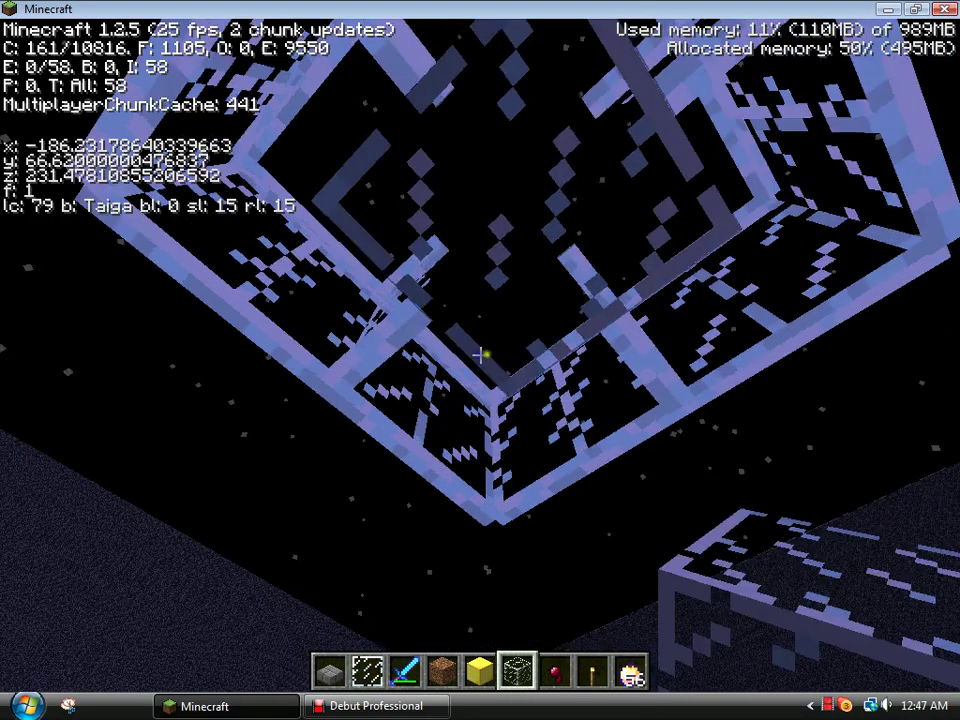
pyautogui.press('space')
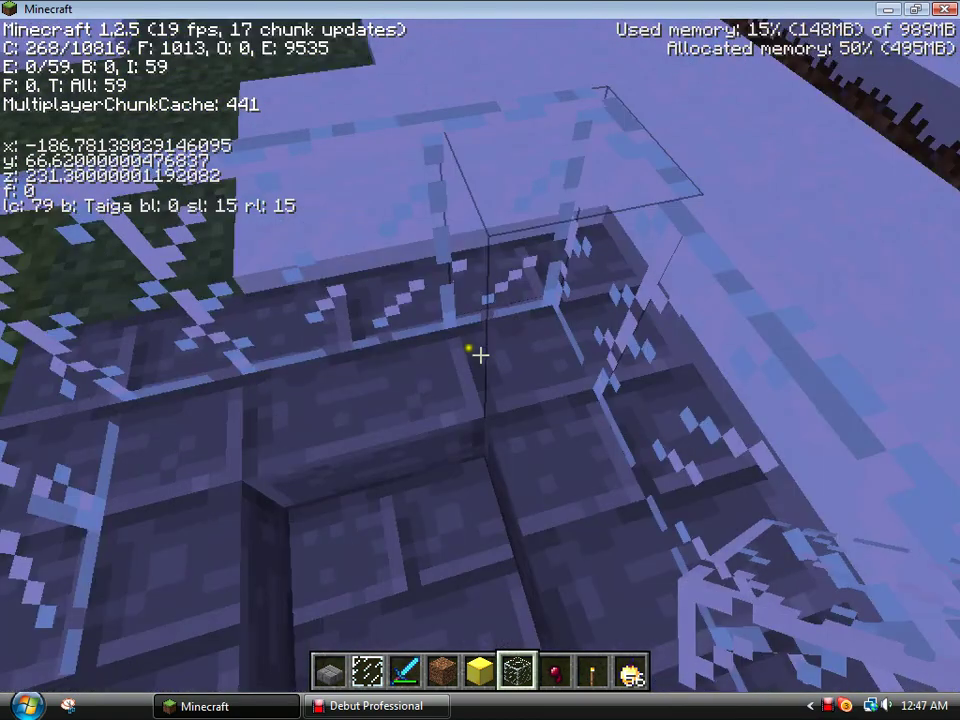
pyautogui.scroll(2, 480, 355)
pyautogui.scroll(1, 480, 355)
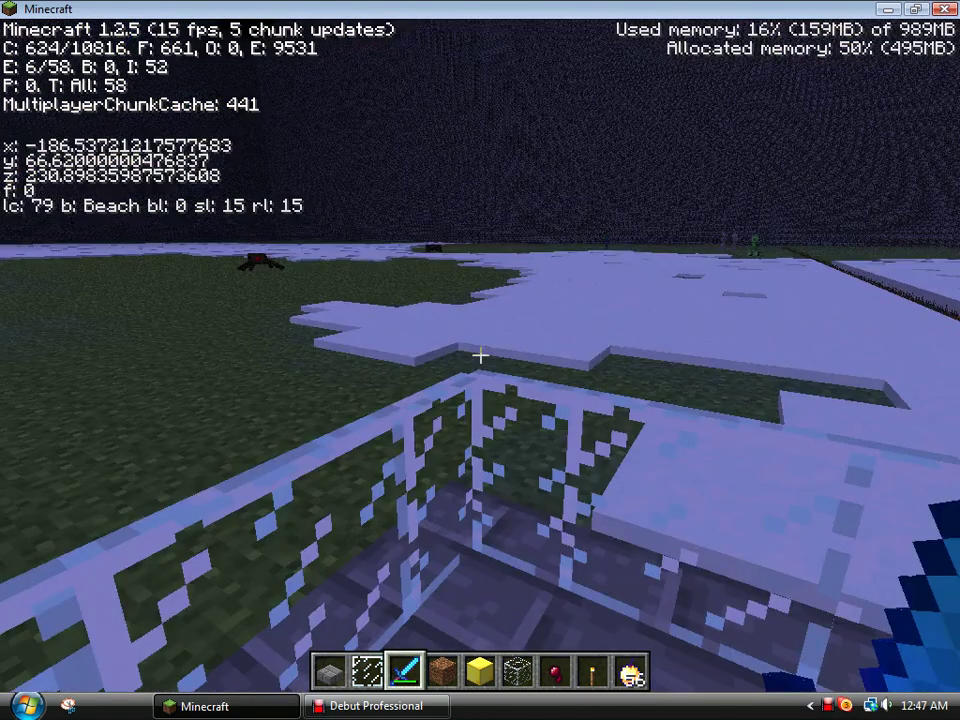
pyautogui.scroll(-2, 480, 355)
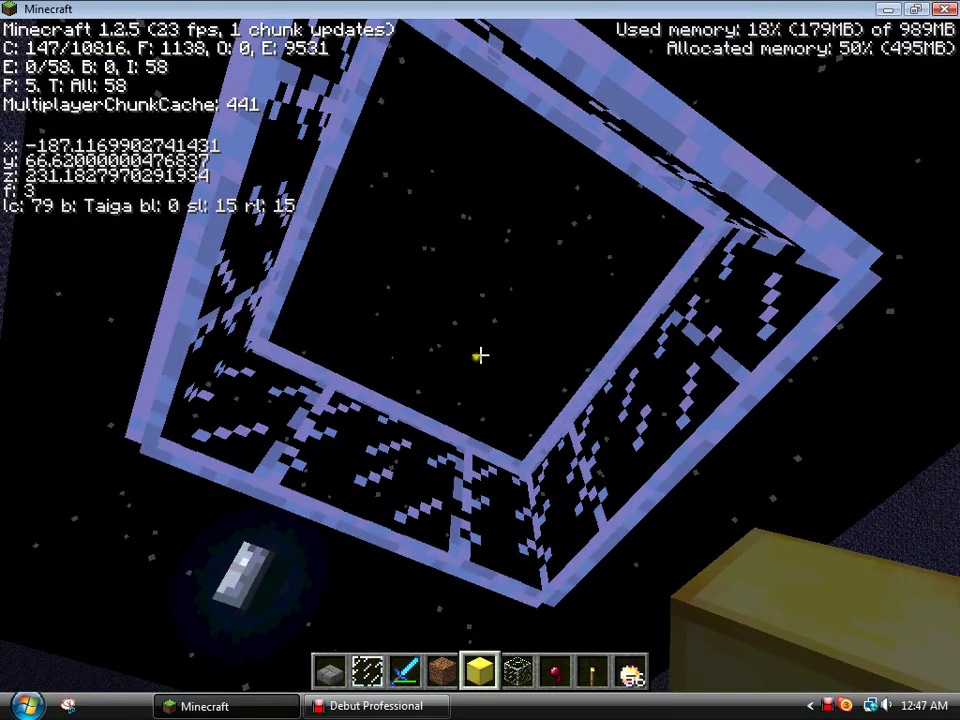
pyautogui.scroll(-1, 480, 355)
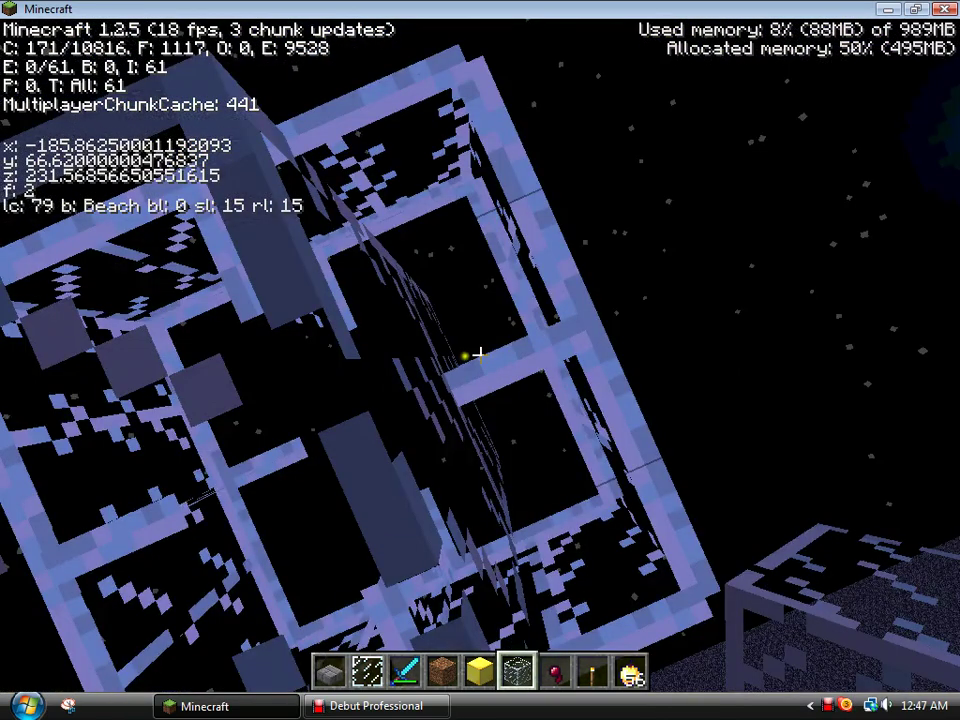
pyautogui.press('w')
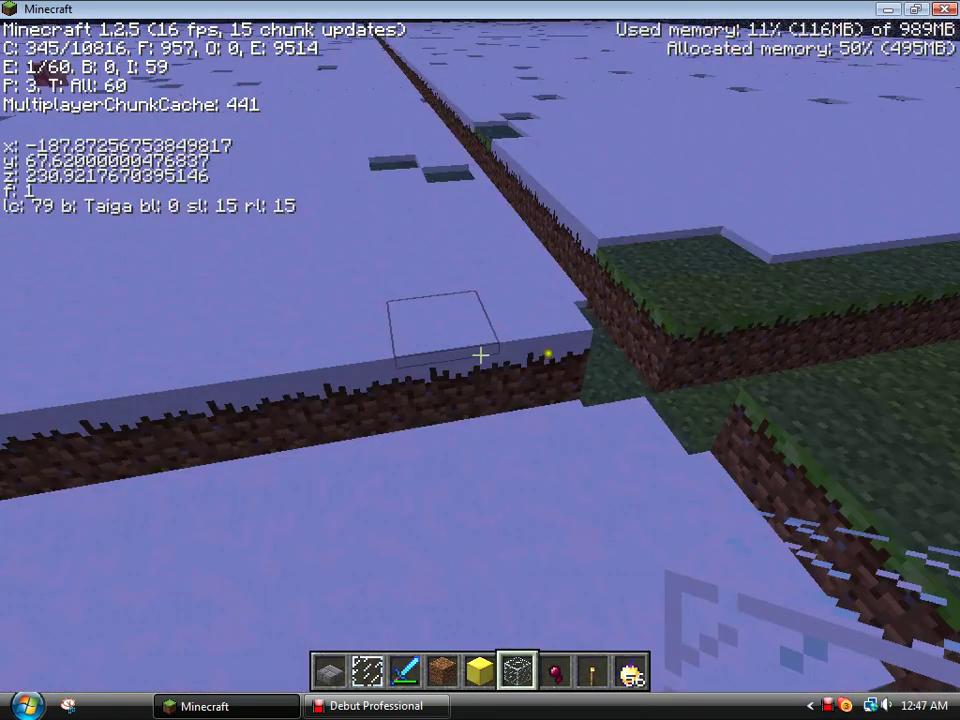
pyautogui.press('w')
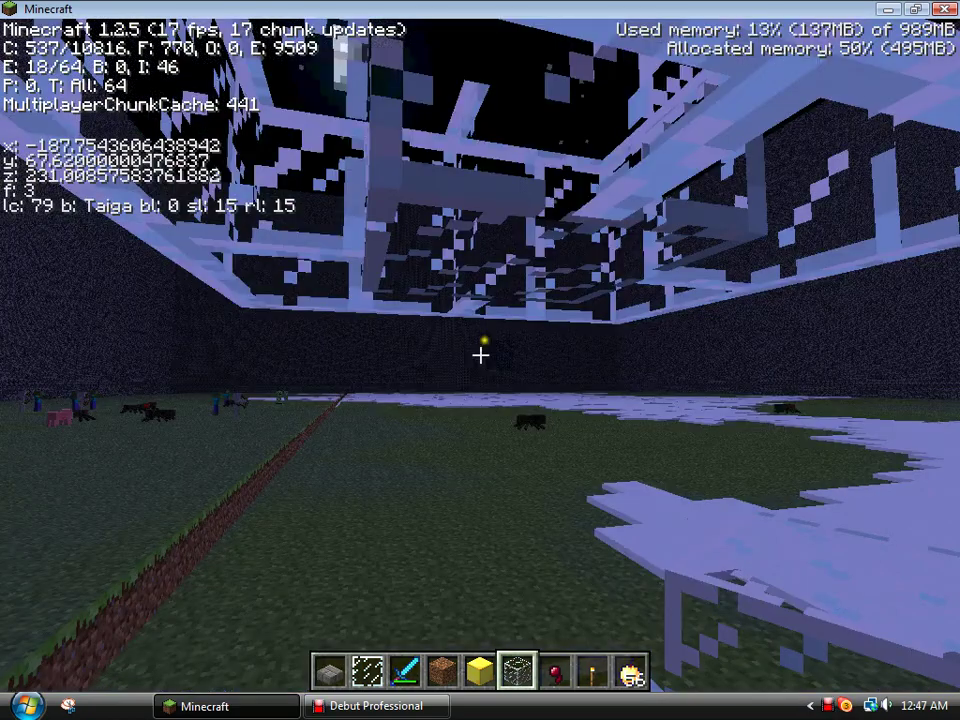
pyautogui.press('w')
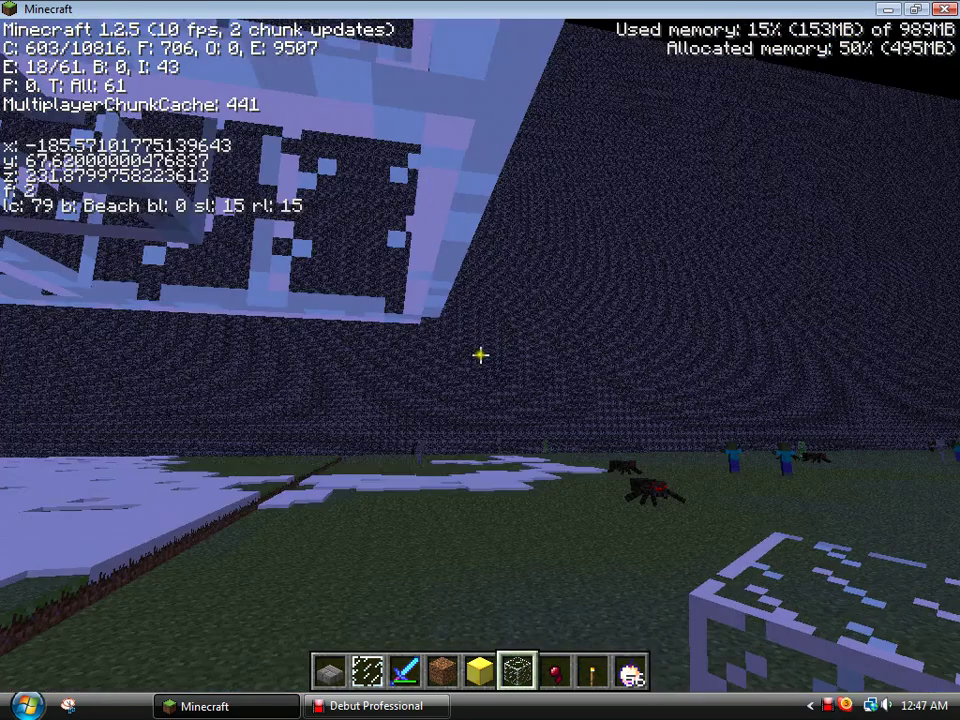
pyautogui.press('d')
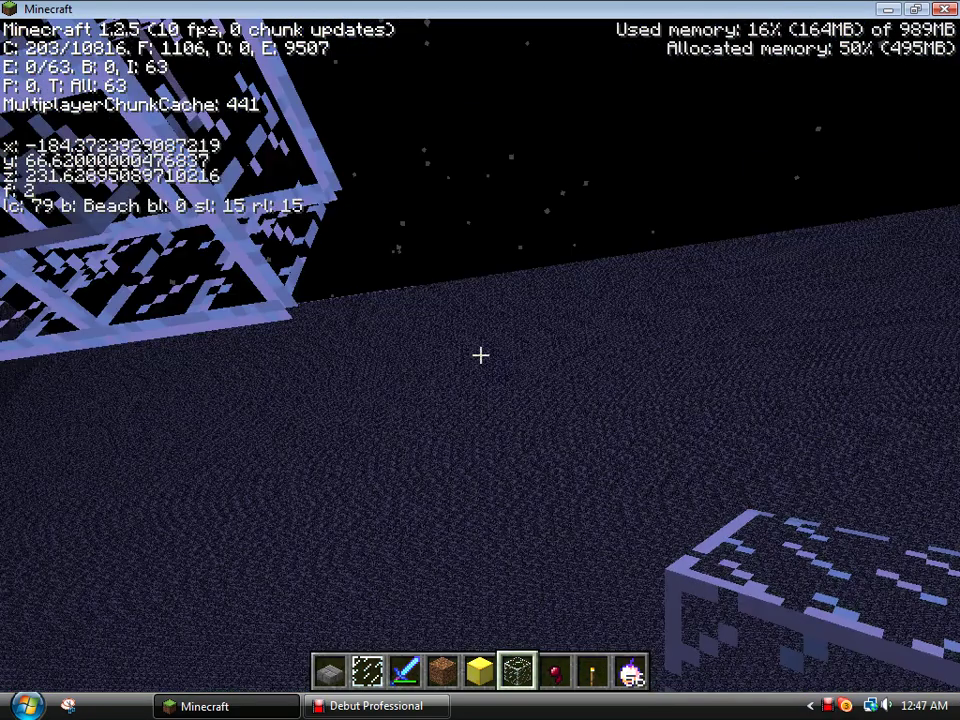
pyautogui.press('w')
pyautogui.press('space')
pyautogui.press('space')
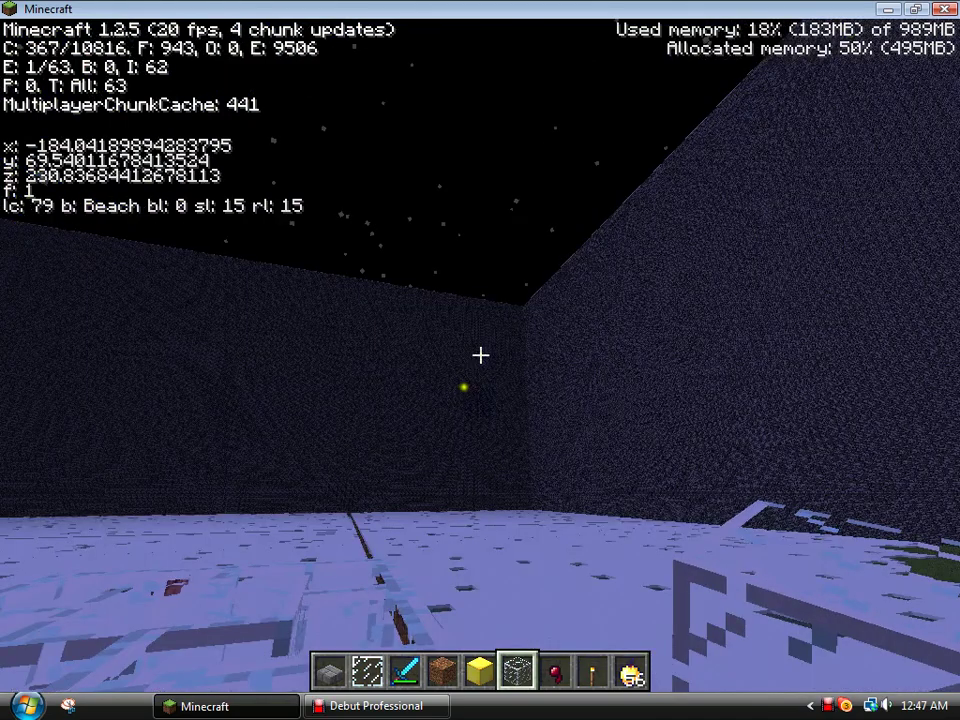
pyautogui.press('w')
pyautogui.press('space')
pyautogui.press('space')
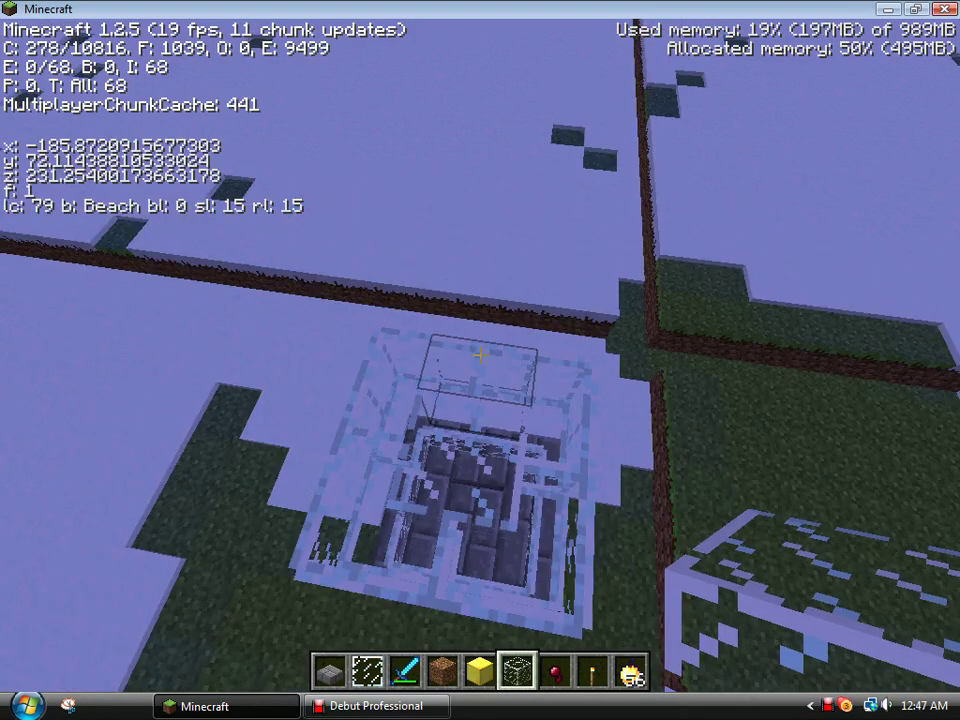
pyautogui.press('w')
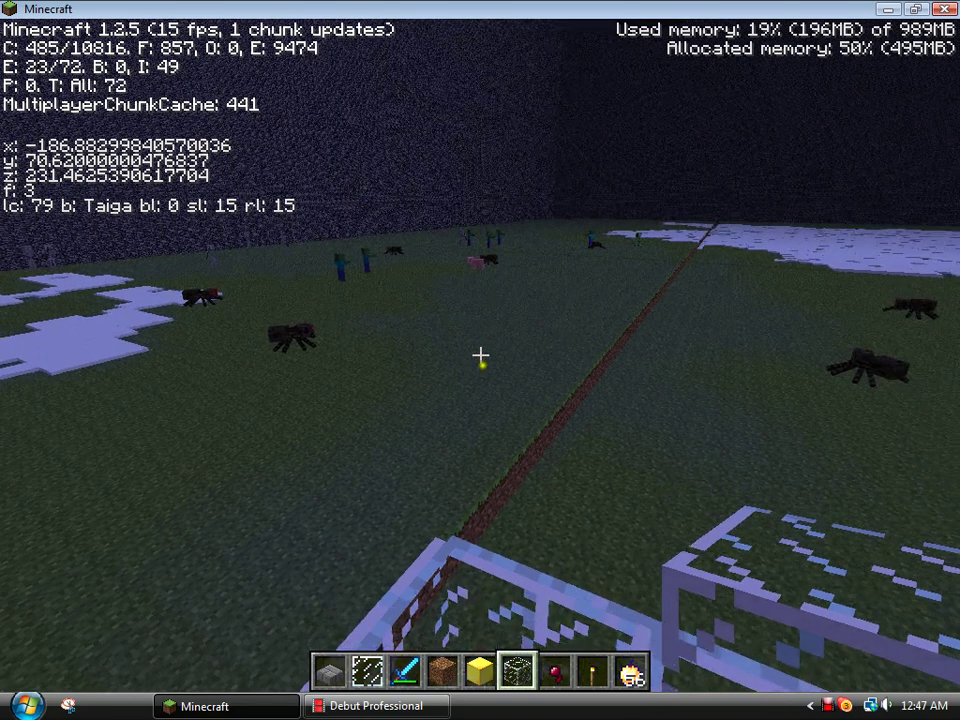
pyautogui.press('w')
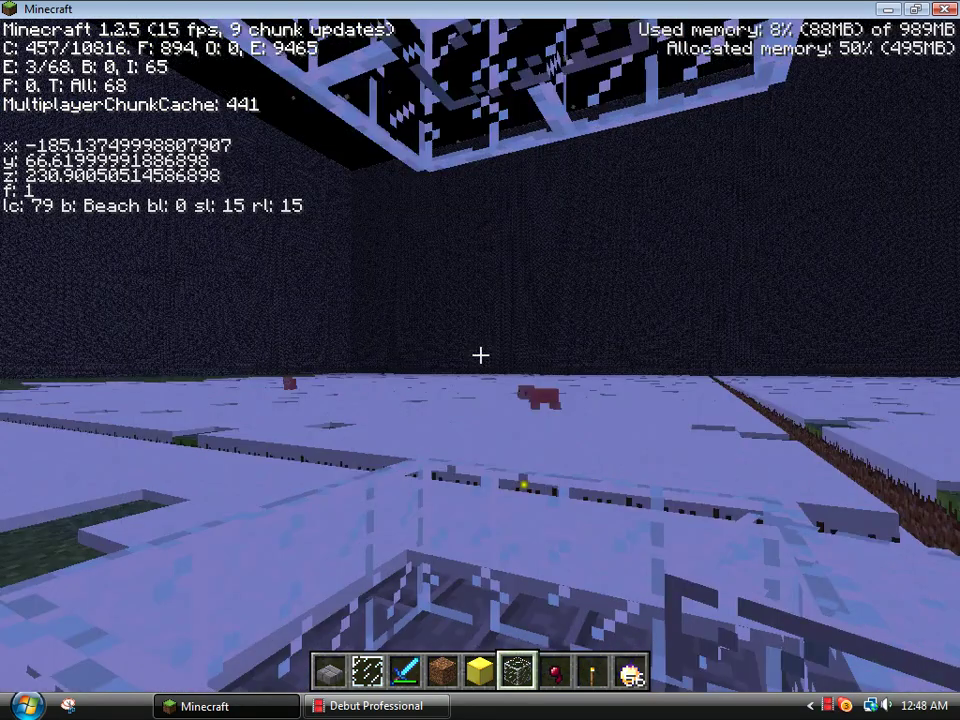
pyautogui.press('space')
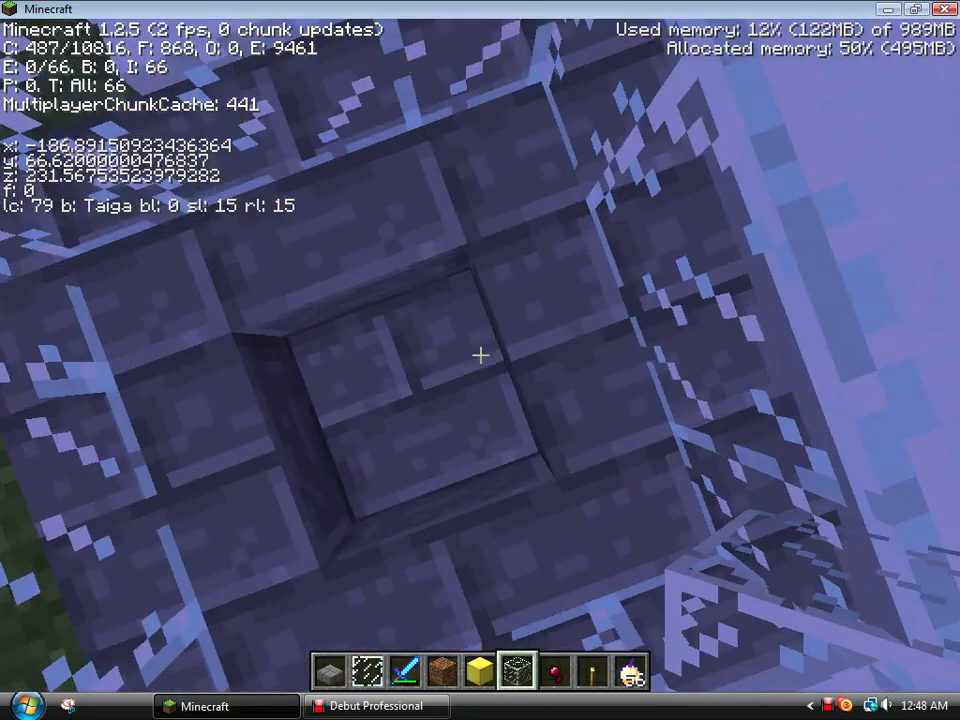
# - Walk east across the grass, dig out a ground block, and fill the hole
pyautogui.press('a')
pyautogui.press('space')
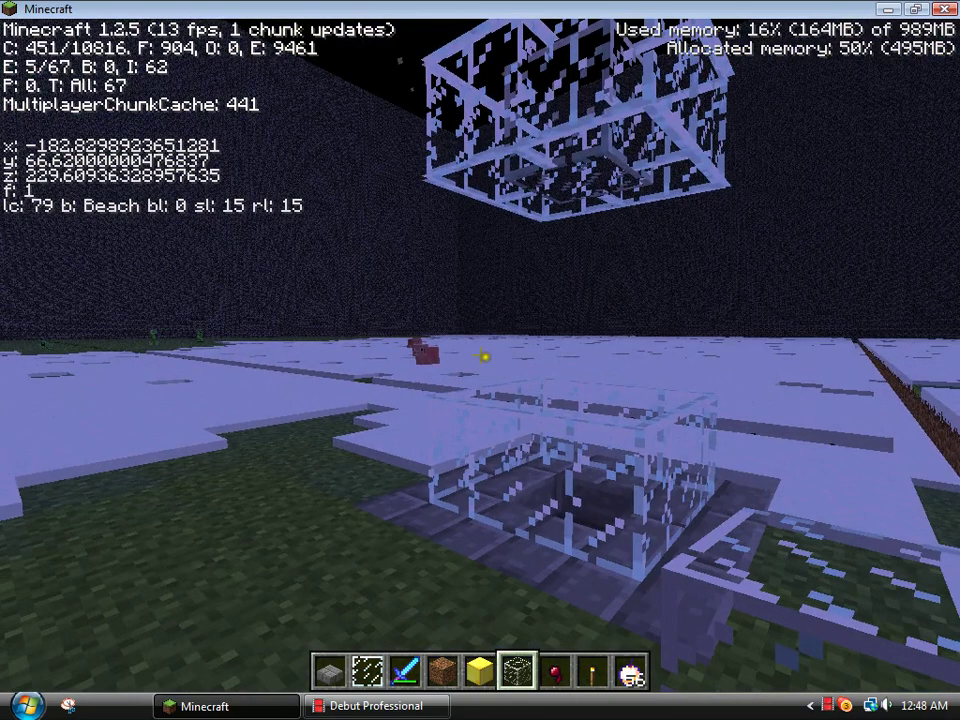
pyautogui.press('w')
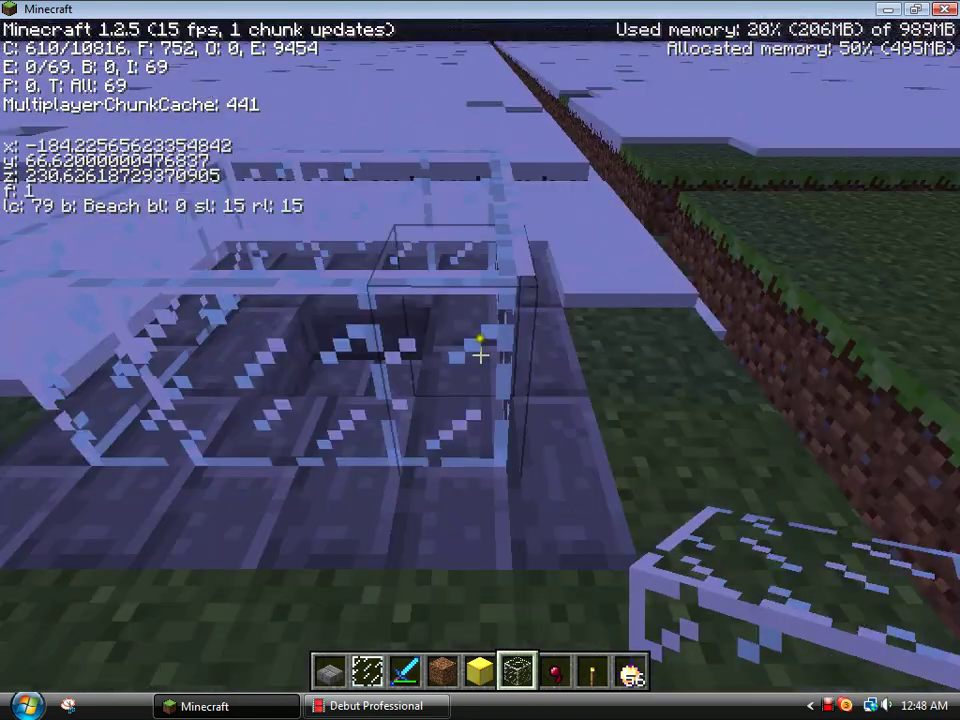
pyautogui.press('space')
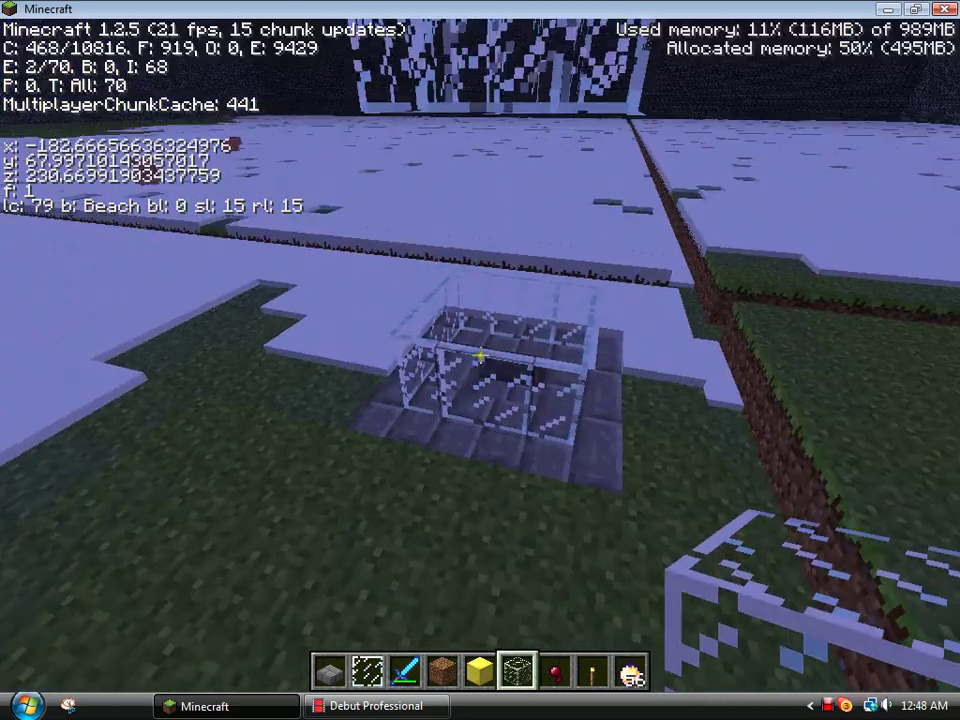
pyautogui.press('w')
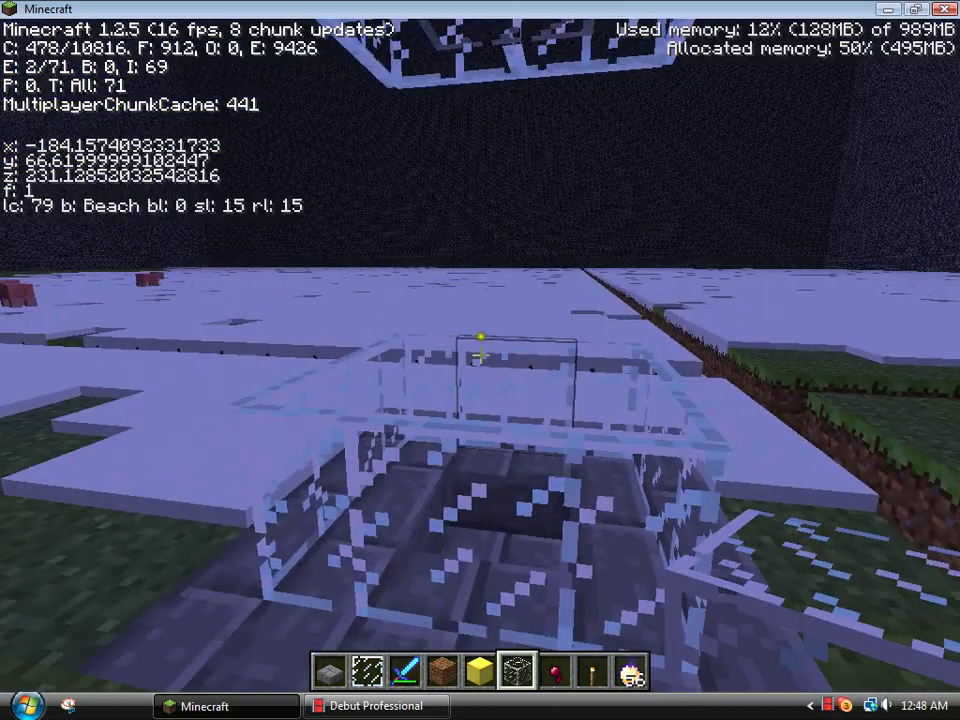
pyautogui.press('space')
pyautogui.press('s')
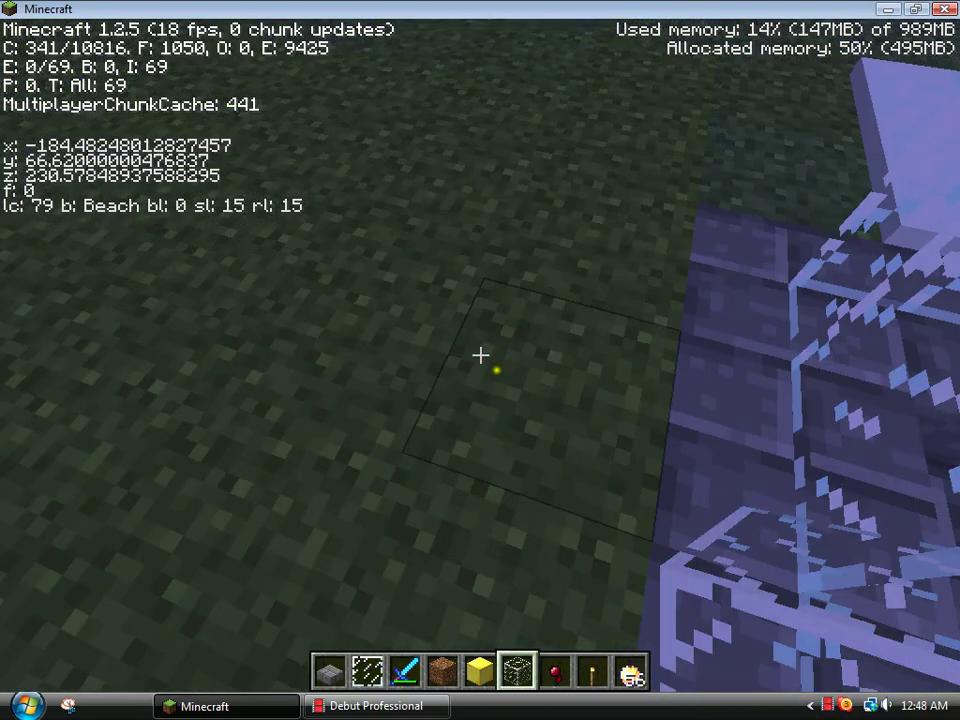
pyautogui.press('w')
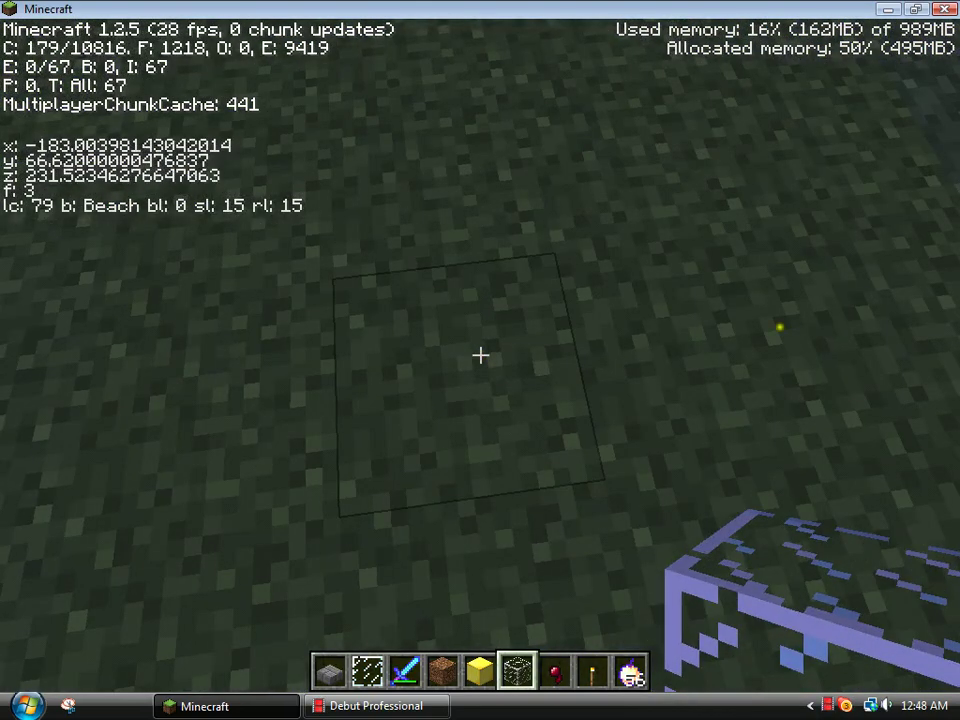
pyautogui.press('w')
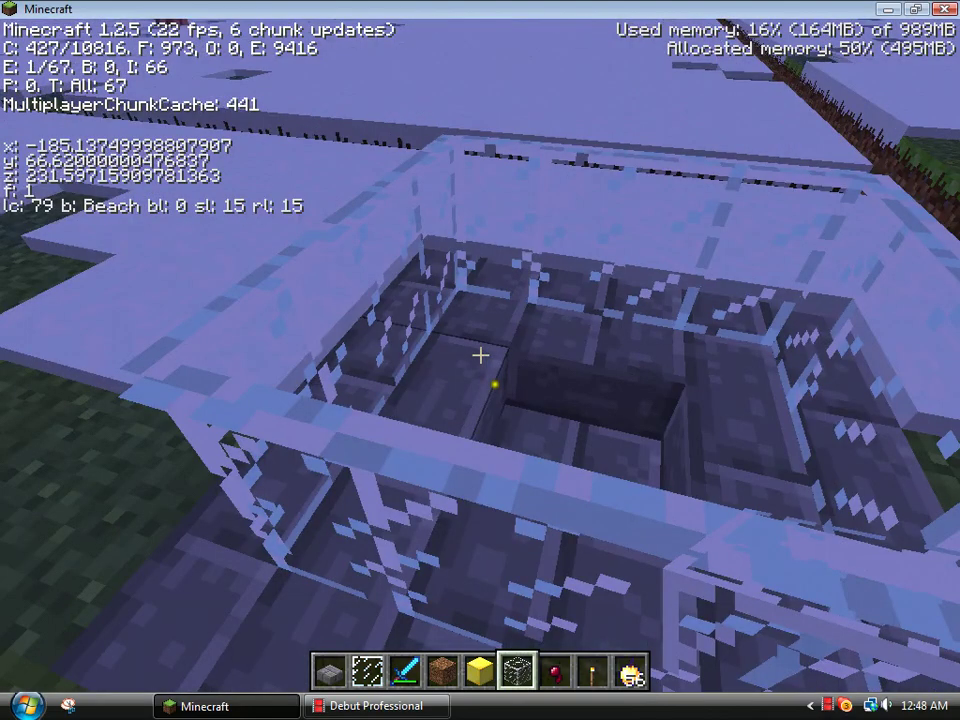
pyautogui.press('w')
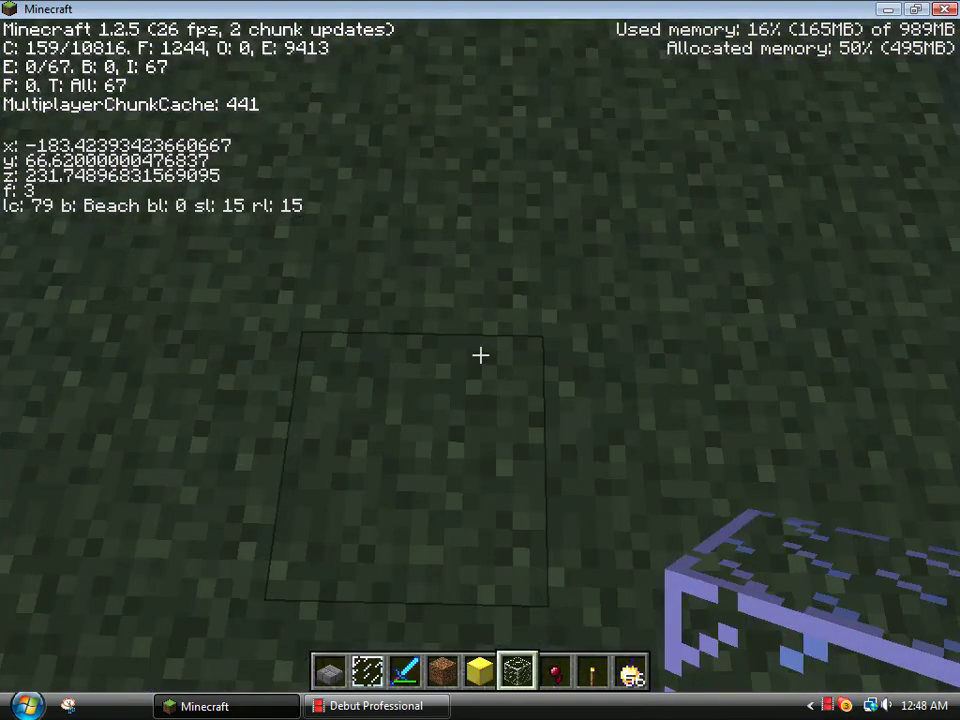
pyautogui.press('w')
pyautogui.press('w')
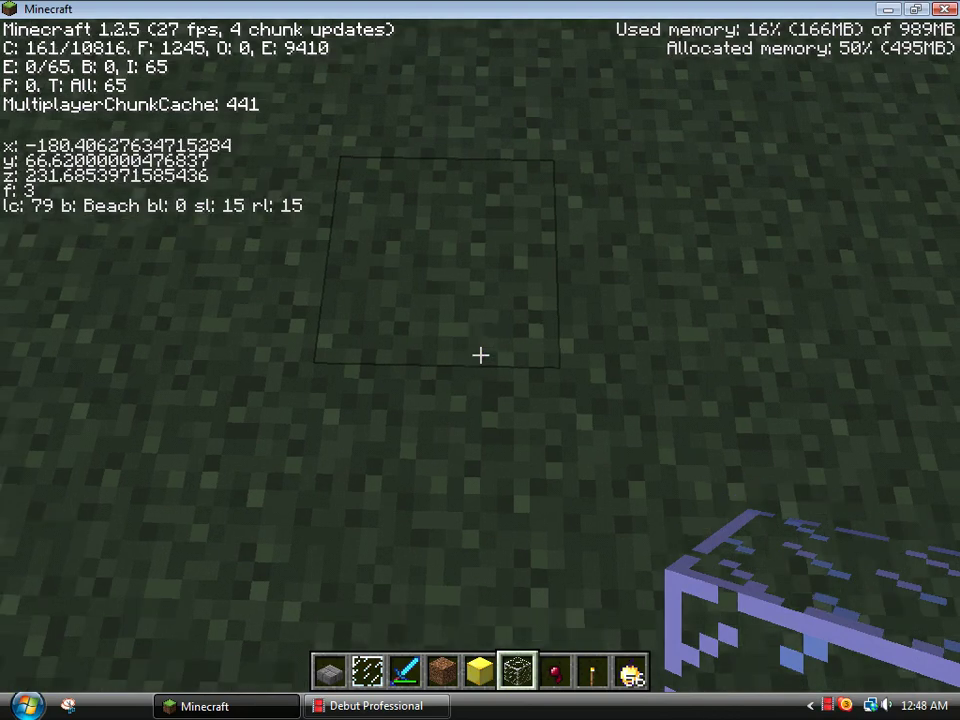
pyautogui.press('w')
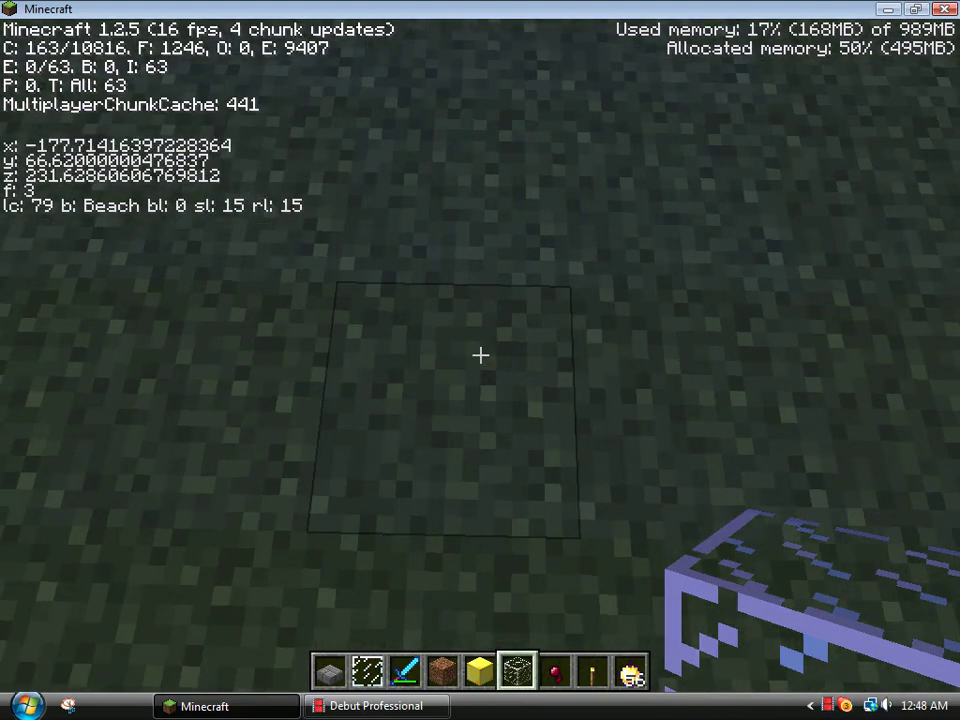
pyautogui.press('w')
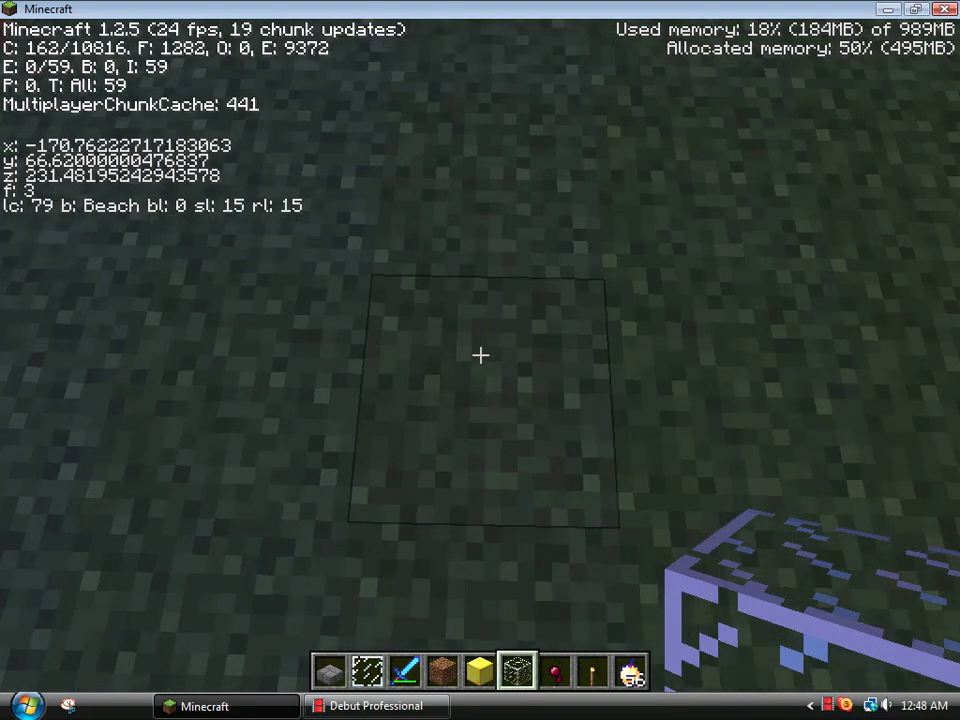
pyautogui.click(480, 355)
pyautogui.press('4')
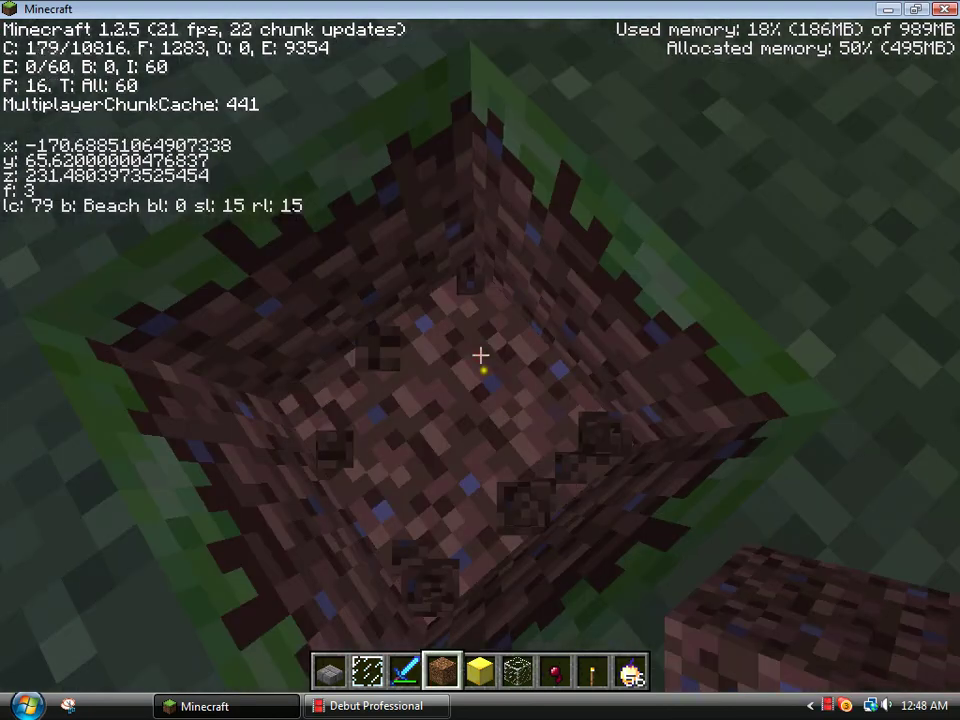
pyautogui.scroll(2, 480, 355)
pyautogui.scroll(1, 480, 355)
pyautogui.press('space')
pyautogui.rightClick(480, 355)
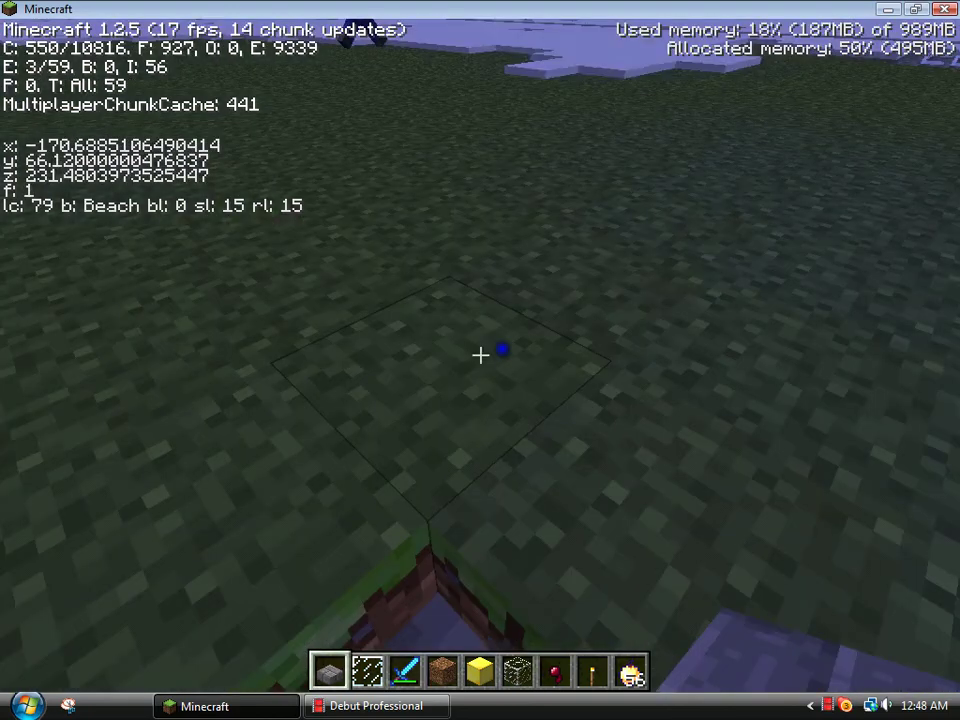
# - Walk back and break away the raised stone-brick layer
pyautogui.press('w')
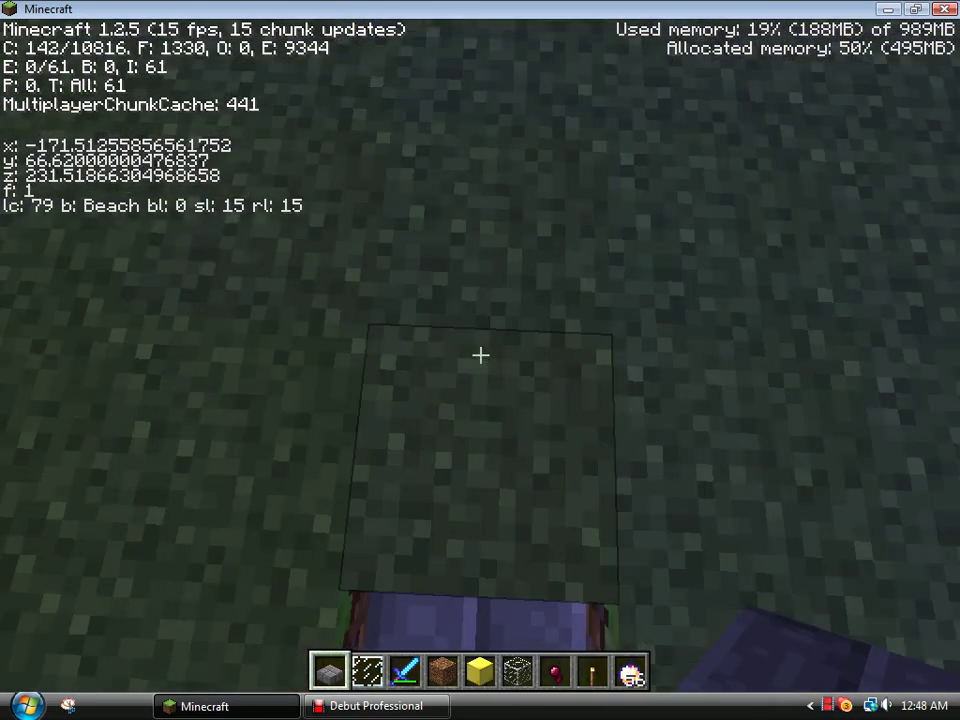
pyautogui.press('w')
pyautogui.press('w')
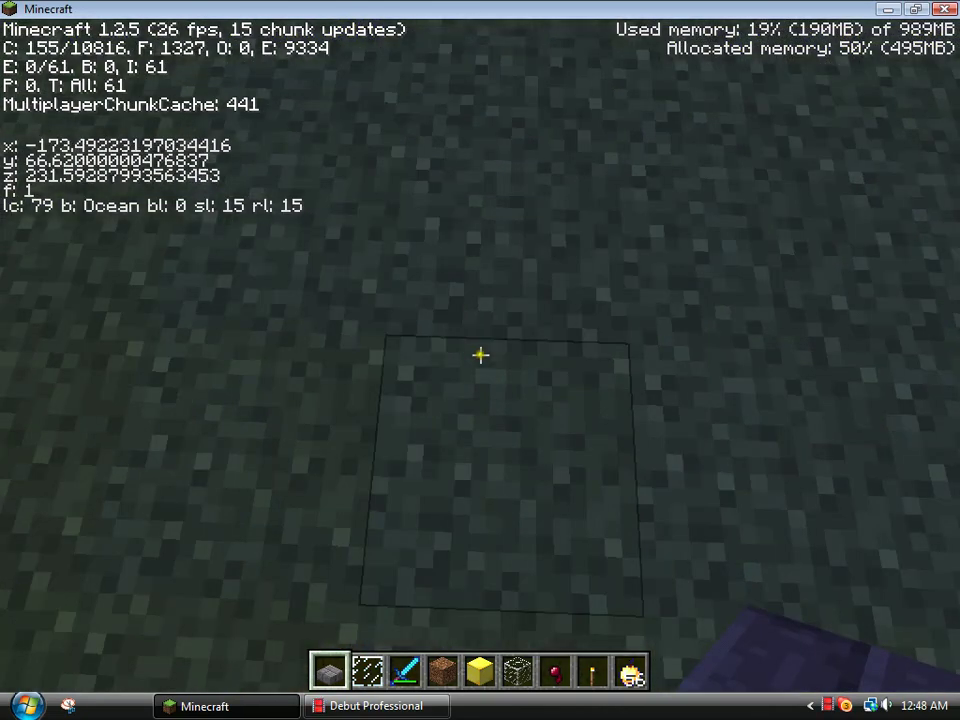
pyautogui.press('w')
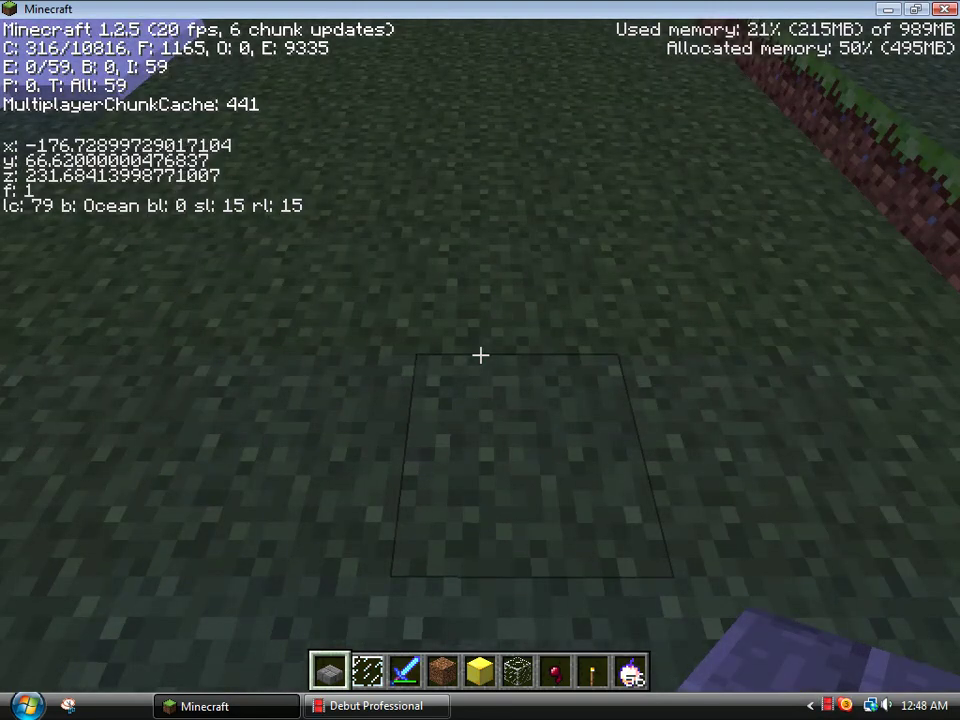
pyautogui.press('s')
pyautogui.press('w')
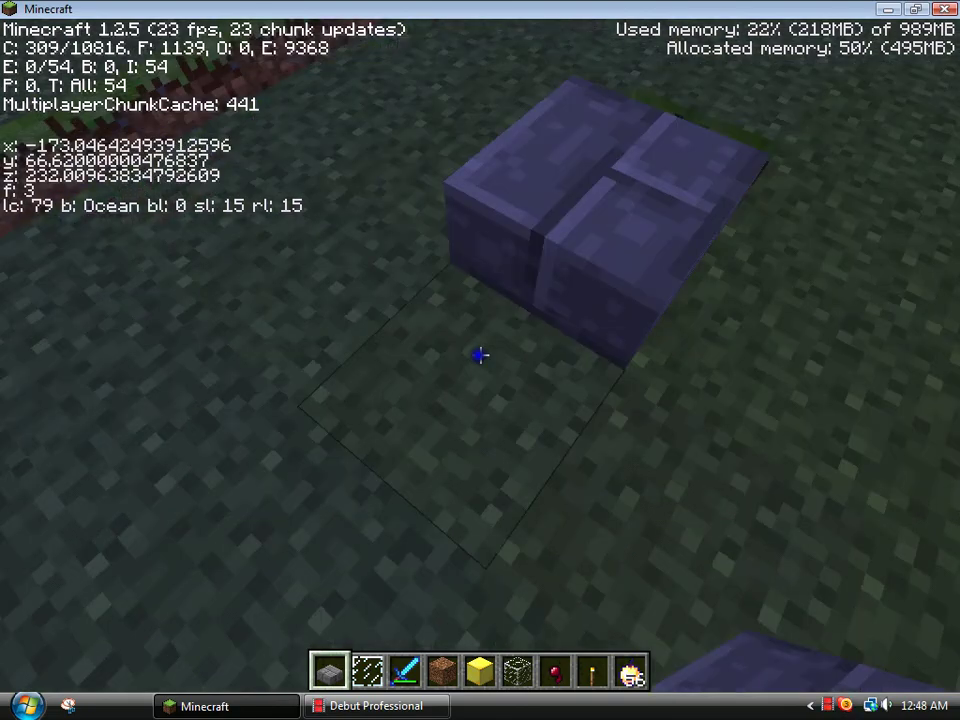
pyautogui.press('space')
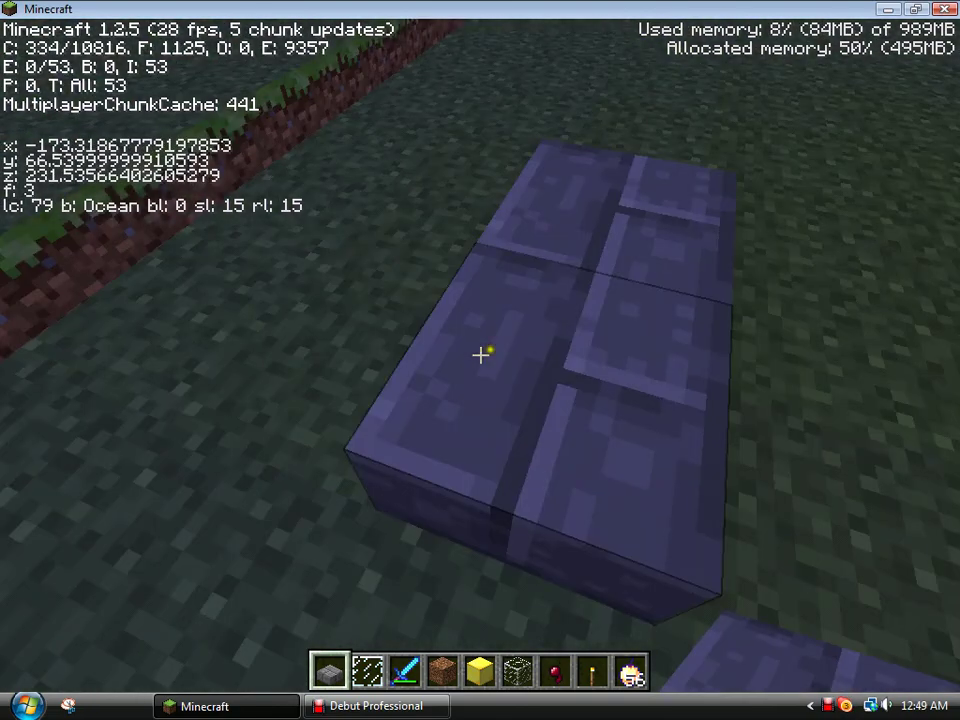
pyautogui.click(480, 354)
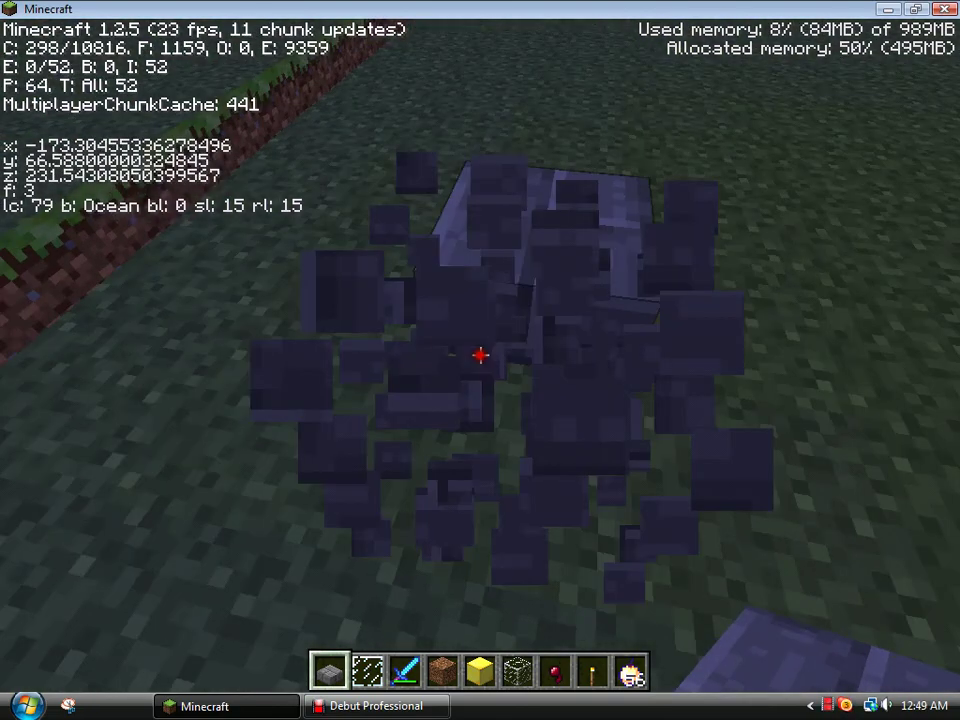
# - Put a Lava Bucket into the last hotbar slot from the creative inventory
pyautogui.press('e')
pyautogui.scroll(-3, 477, 362)
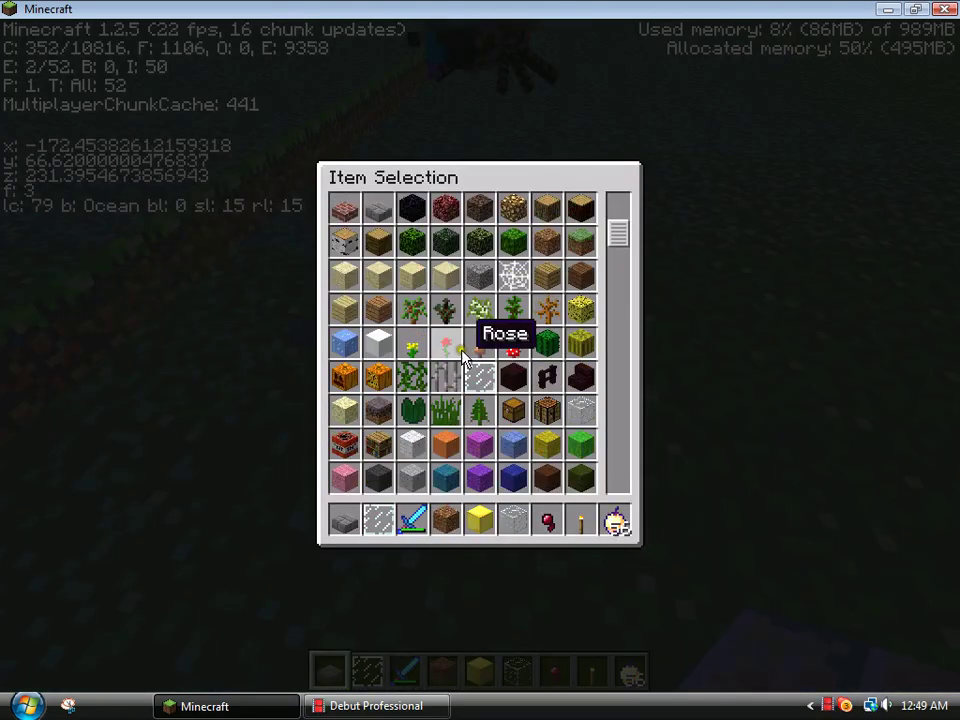
pyautogui.scroll(-4, 465, 359)
pyautogui.scroll(-2, 465, 358)
pyautogui.scroll(-3, 465, 358)
pyautogui.scroll(-3, 465, 358)
pyautogui.scroll(-1, 463, 356)
pyautogui.scroll(-2, 463, 356)
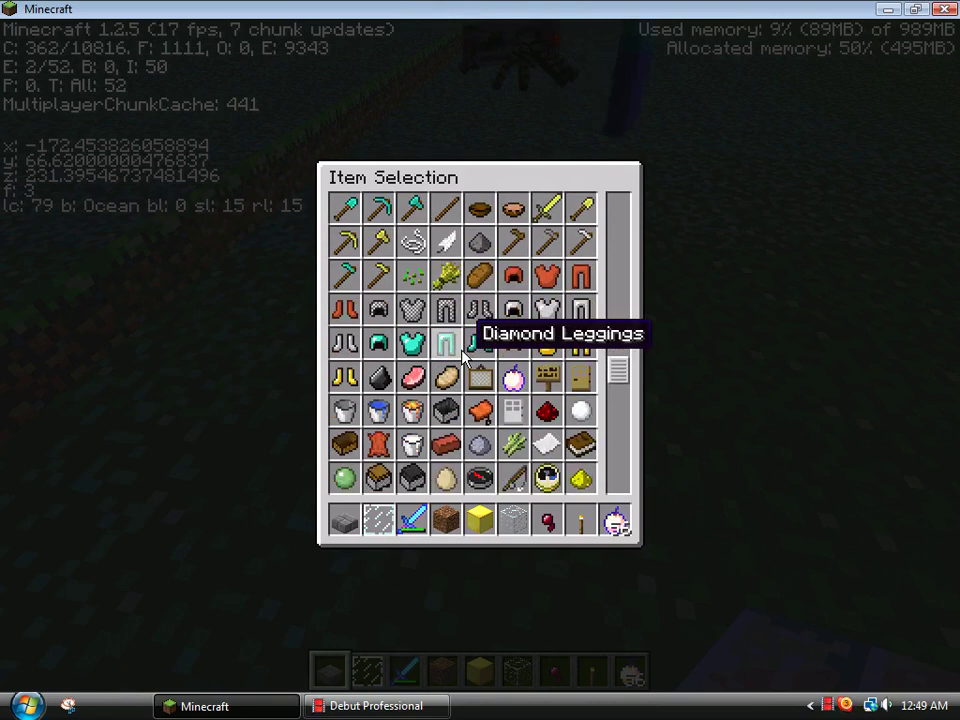
pyautogui.scroll(-1, 463, 356)
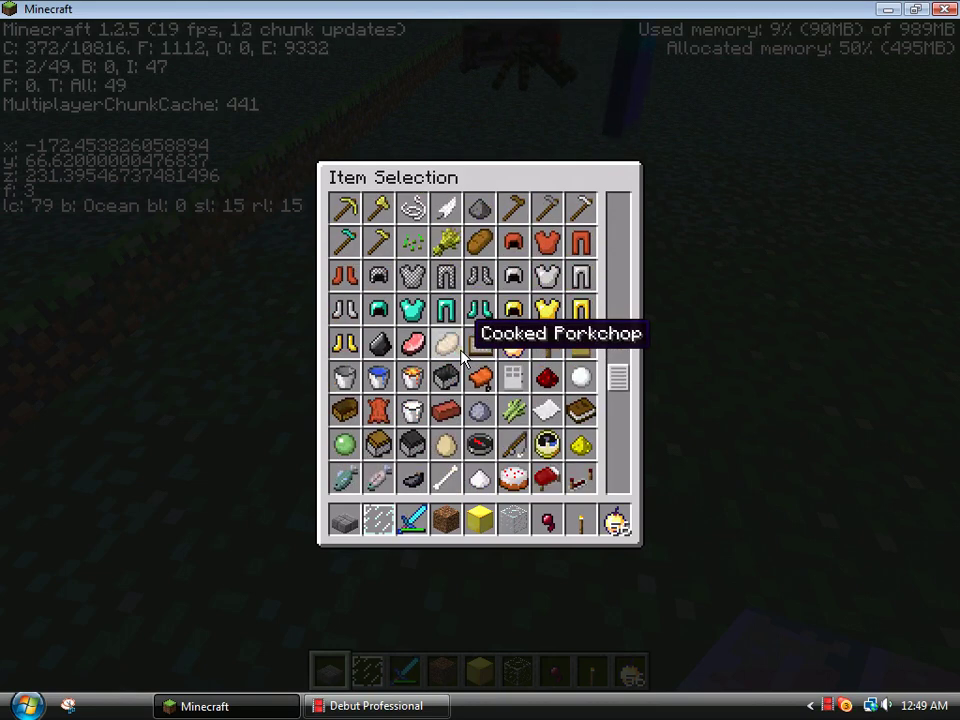
pyautogui.scroll(-1, 463, 356)
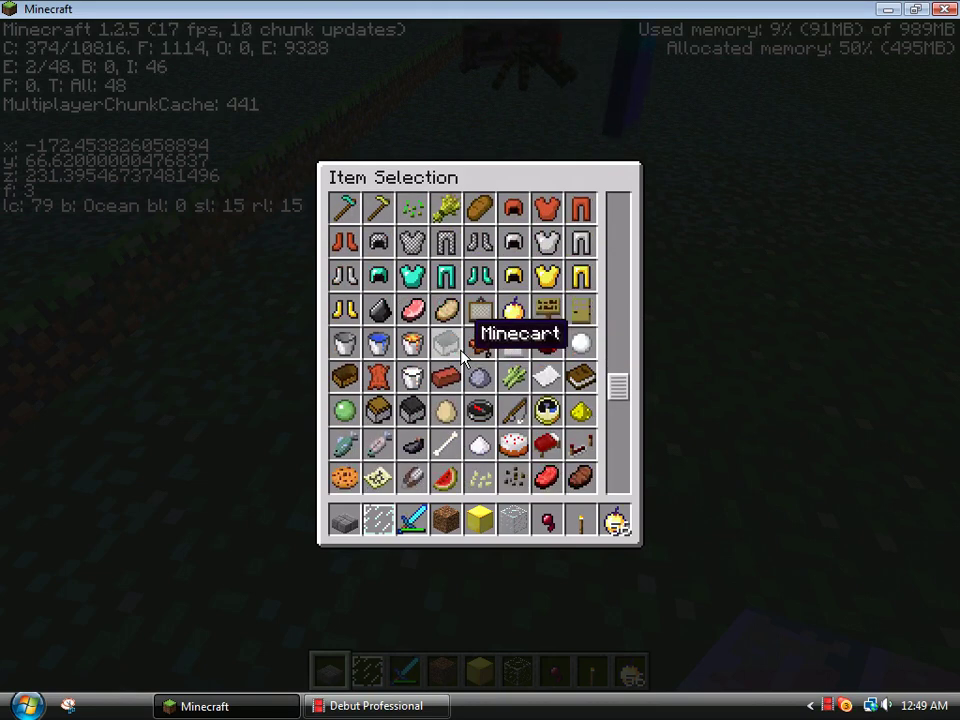
pyautogui.click(410, 343)
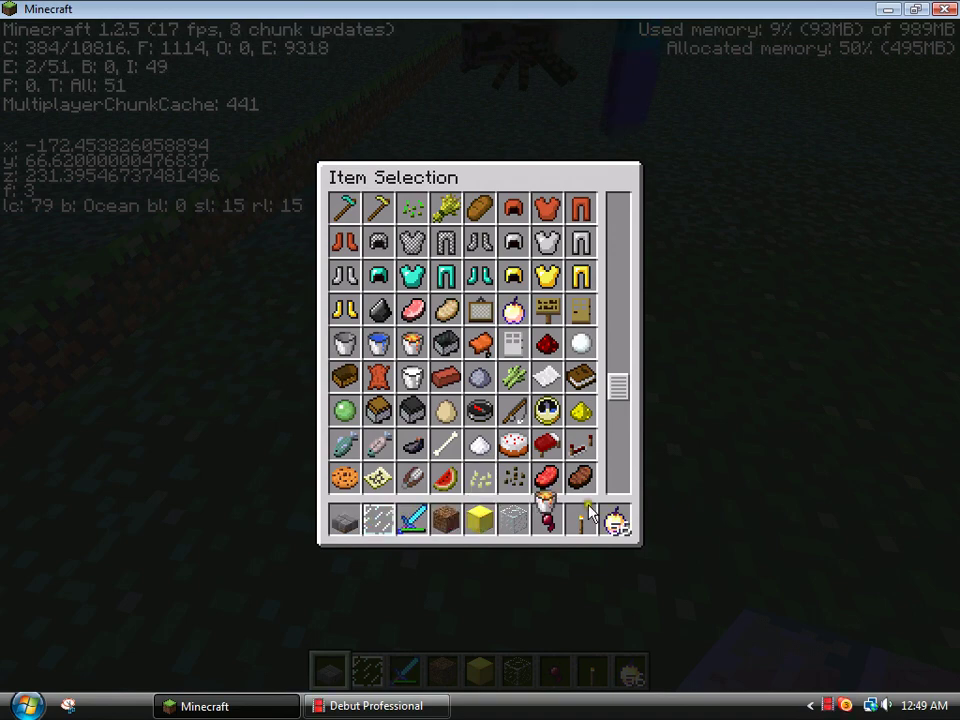
pyautogui.click(615, 519)
# - Dig a one-block hole and pour lava into it
pyautogui.press('e')
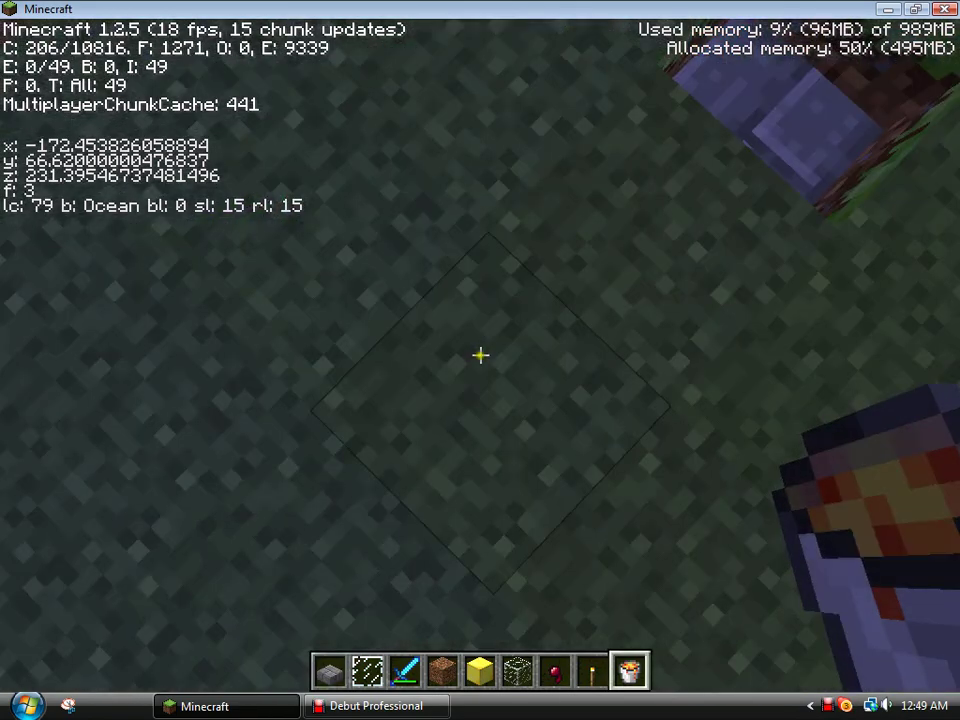
pyautogui.click(480, 355)
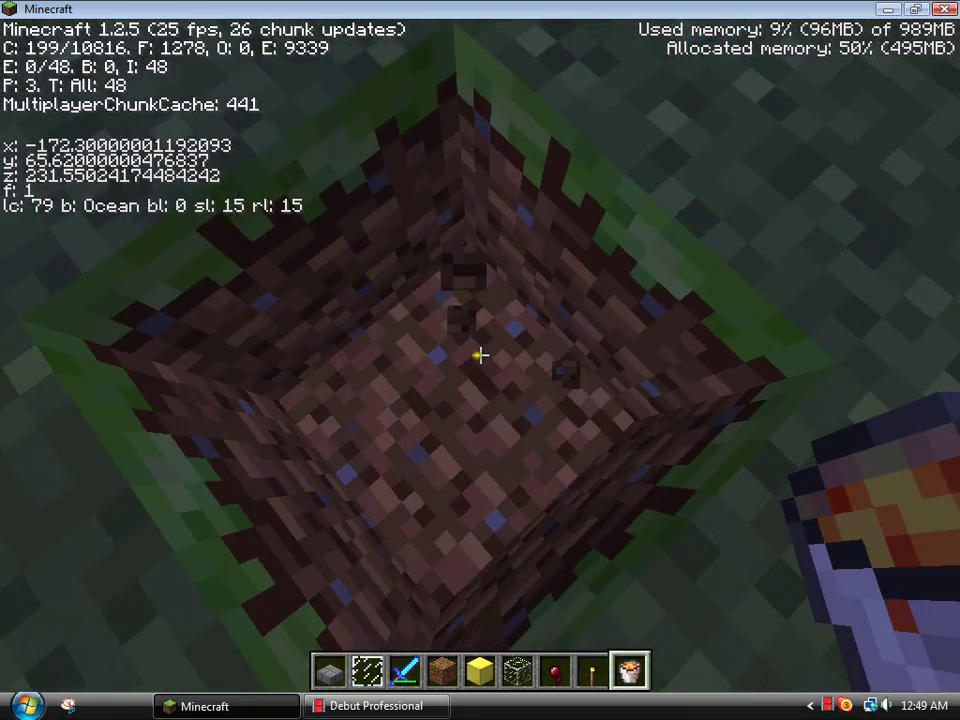
pyautogui.press('space')
pyautogui.rightClick(480, 355)
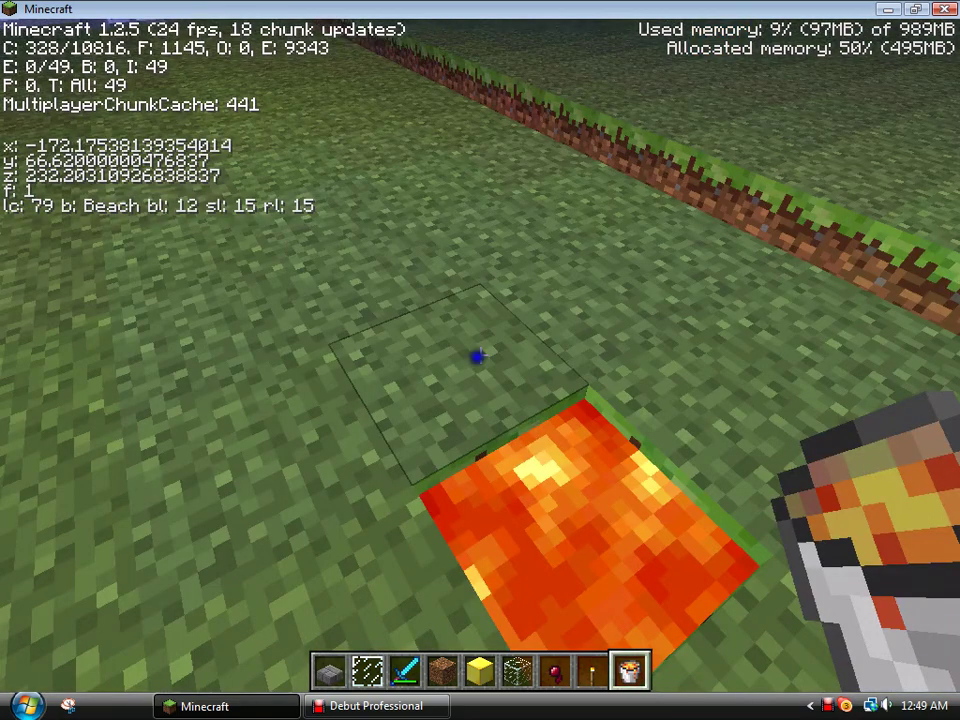
pyautogui.press('w')
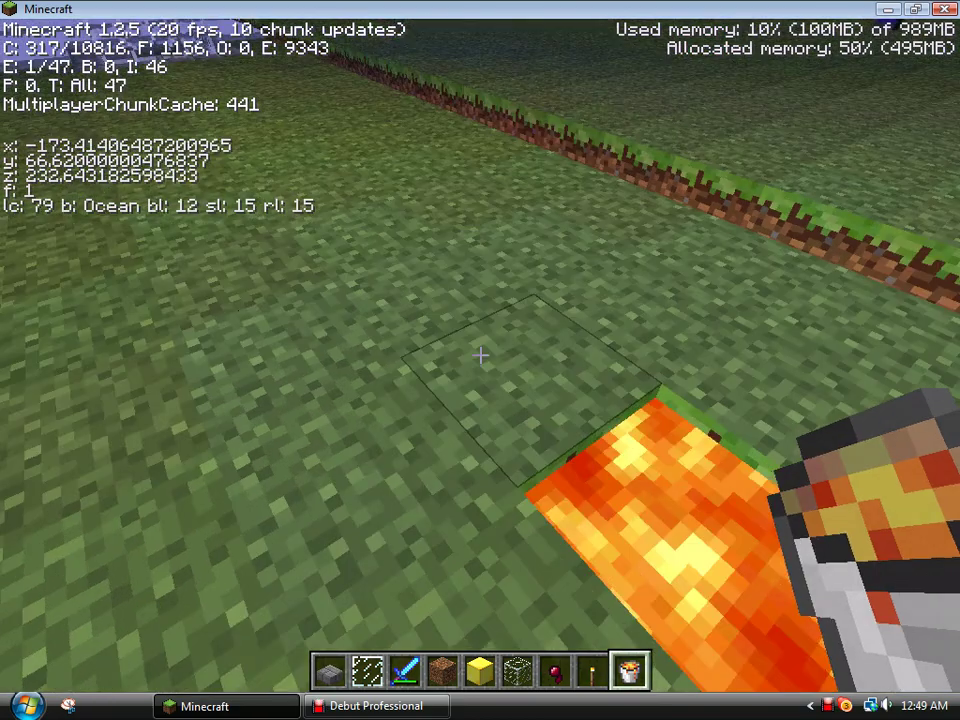
# - Dig a long trench through the grass beside the pod and fill it with lava
pyautogui.click(480, 355)
pyautogui.click(480, 355)
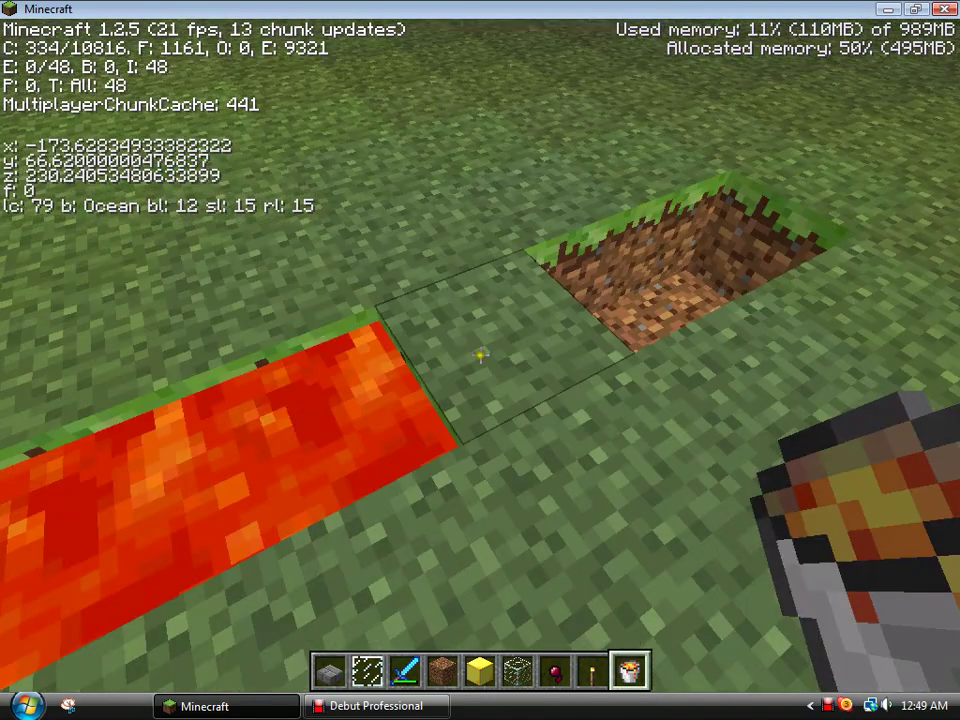
pyautogui.press('w')
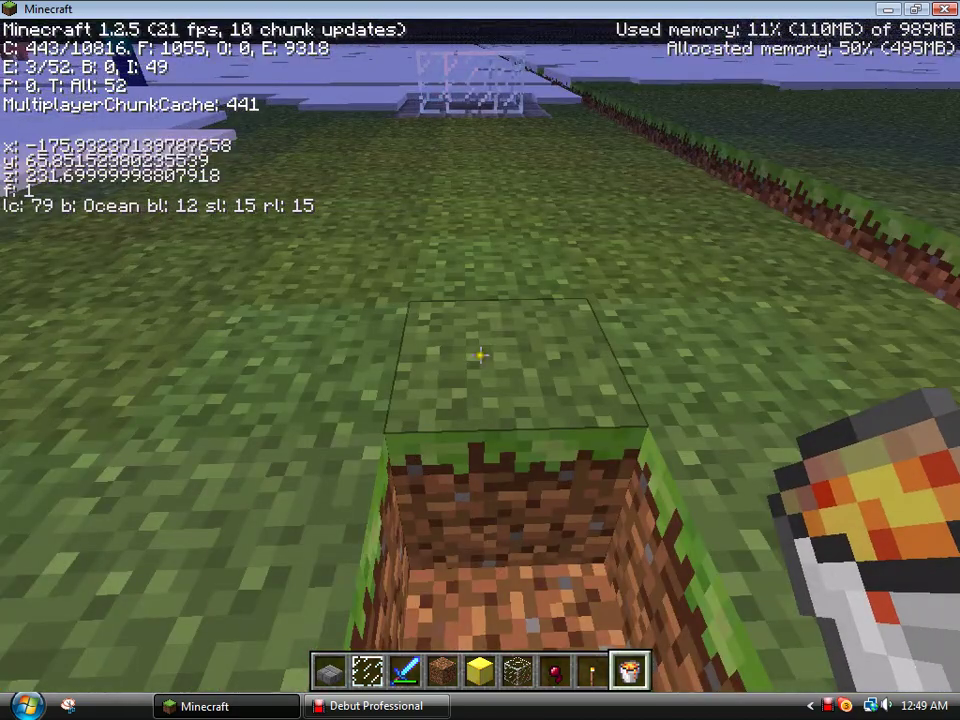
pyautogui.click(480, 355)
pyautogui.press('w')
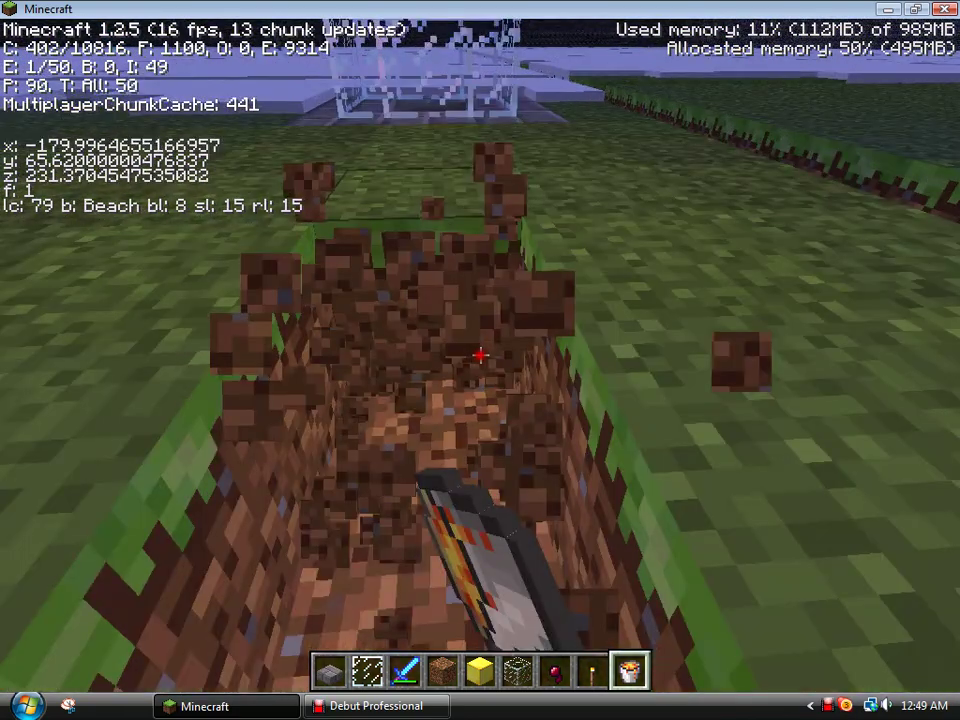
pyautogui.click(480, 355)
pyautogui.press('w')
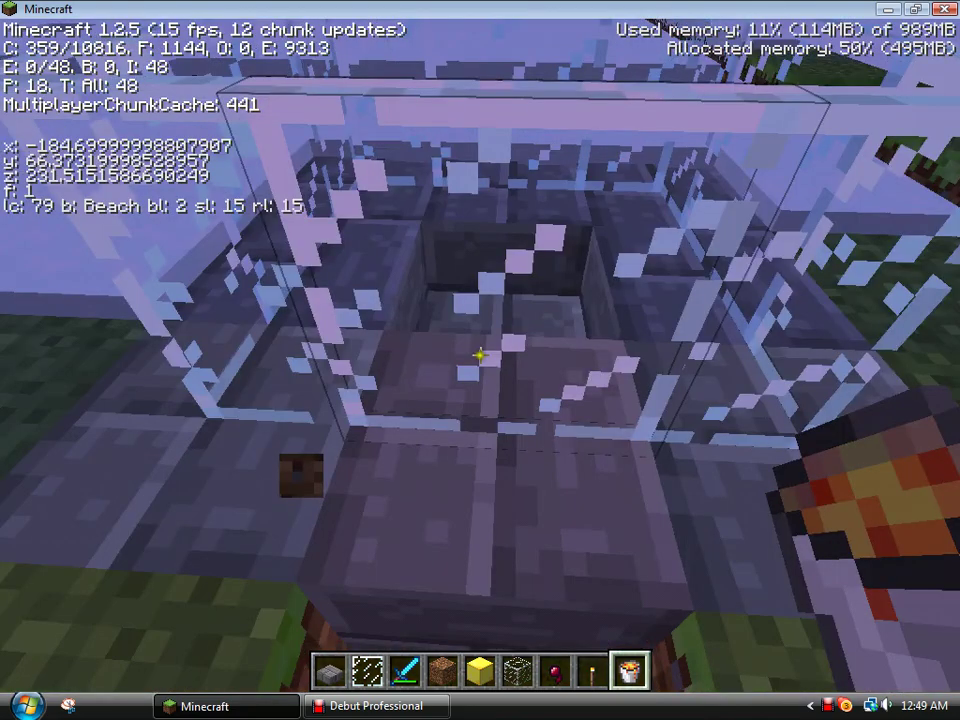
pyautogui.press('space')
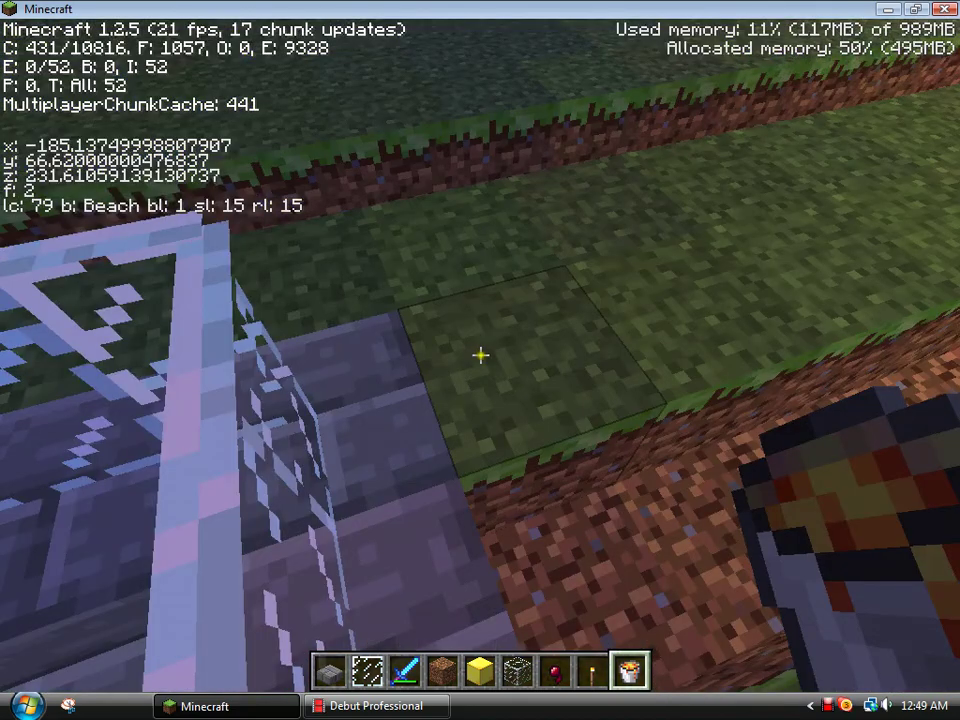
pyautogui.rightClick(480, 355)
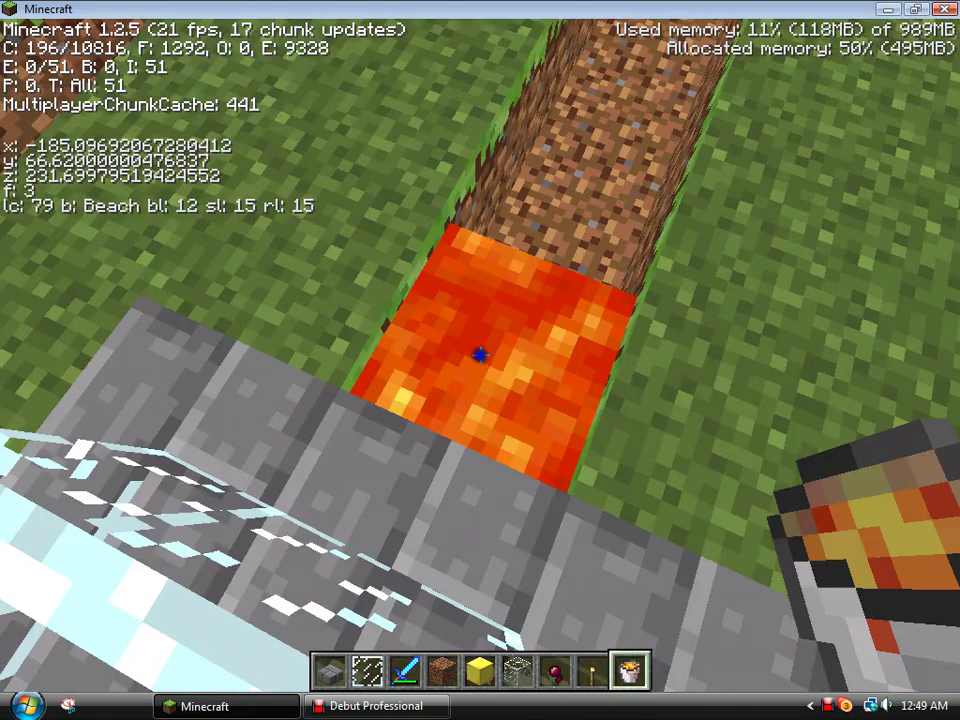
pyautogui.press('w')
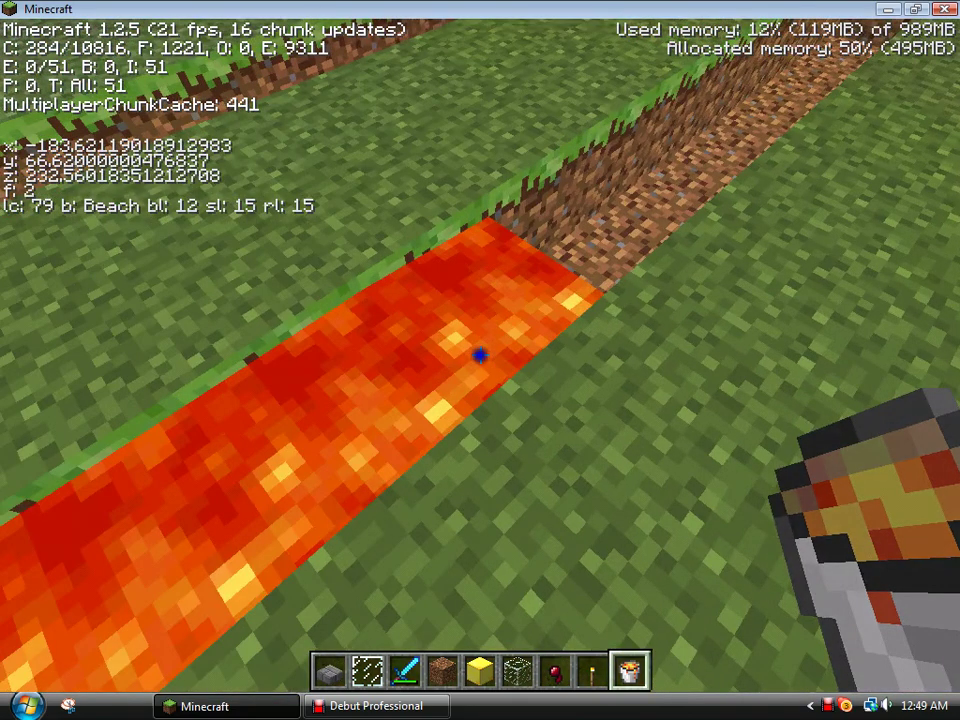
pyautogui.press('d')
pyautogui.press('d')
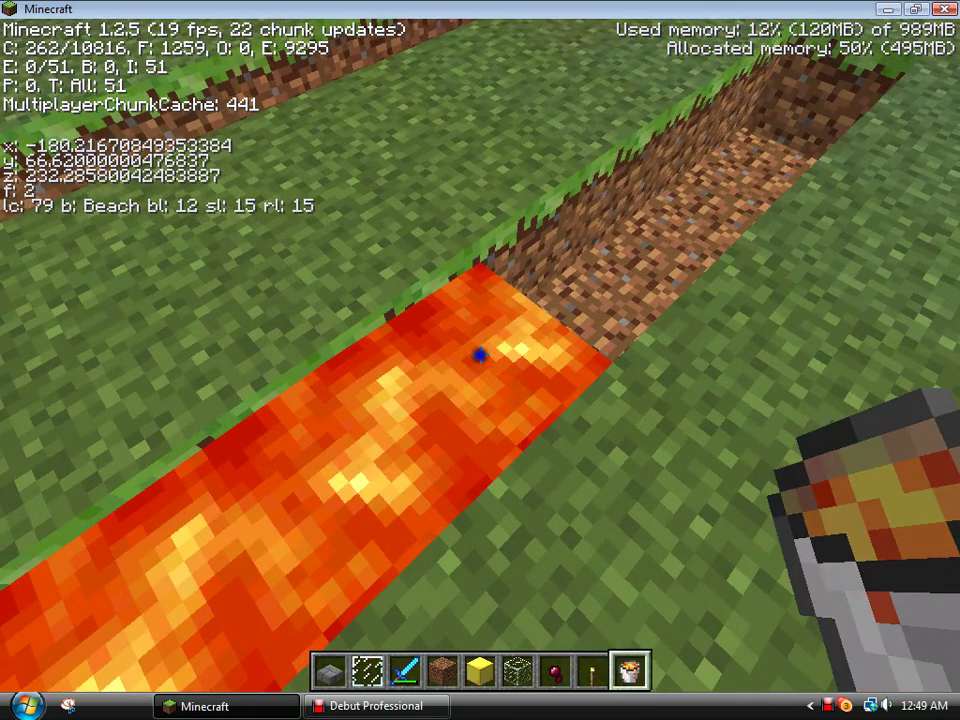
pyautogui.press('d')
pyautogui.press('d')
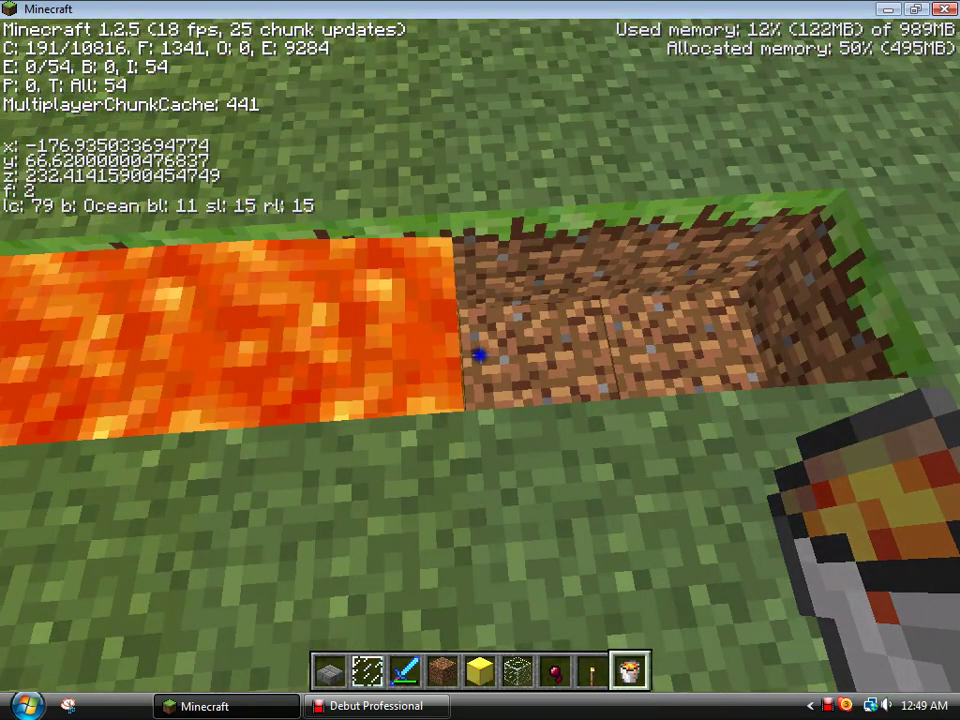
pyautogui.click(480, 355)
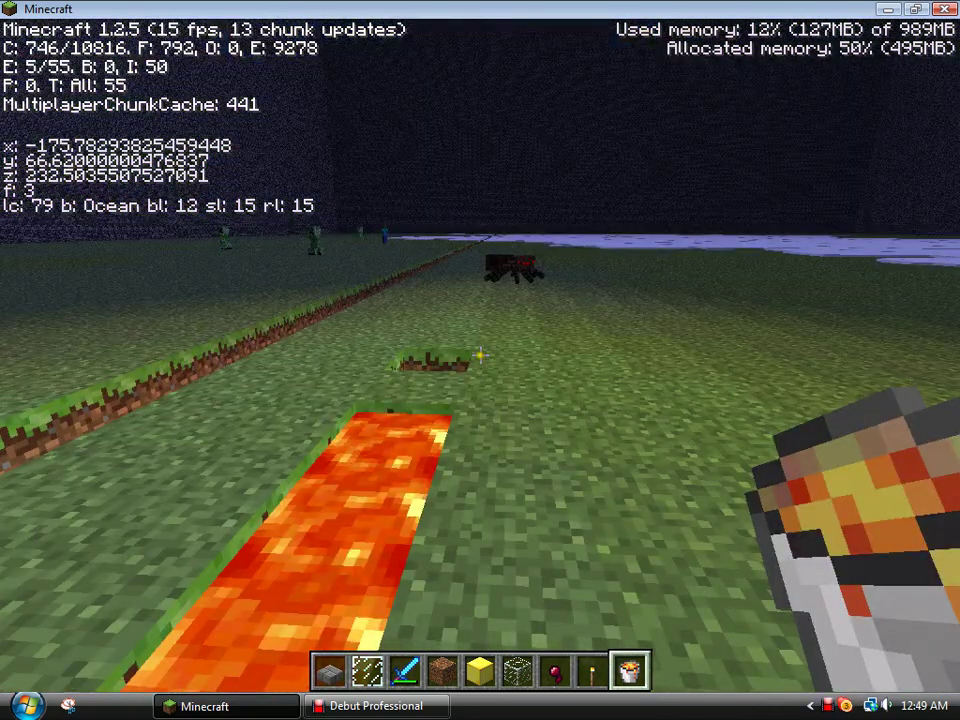
pyautogui.scroll(-1, 480, 355)
# - Clear leftover dirt and replace three dug grass blocks with stone brick
pyautogui.press('w')
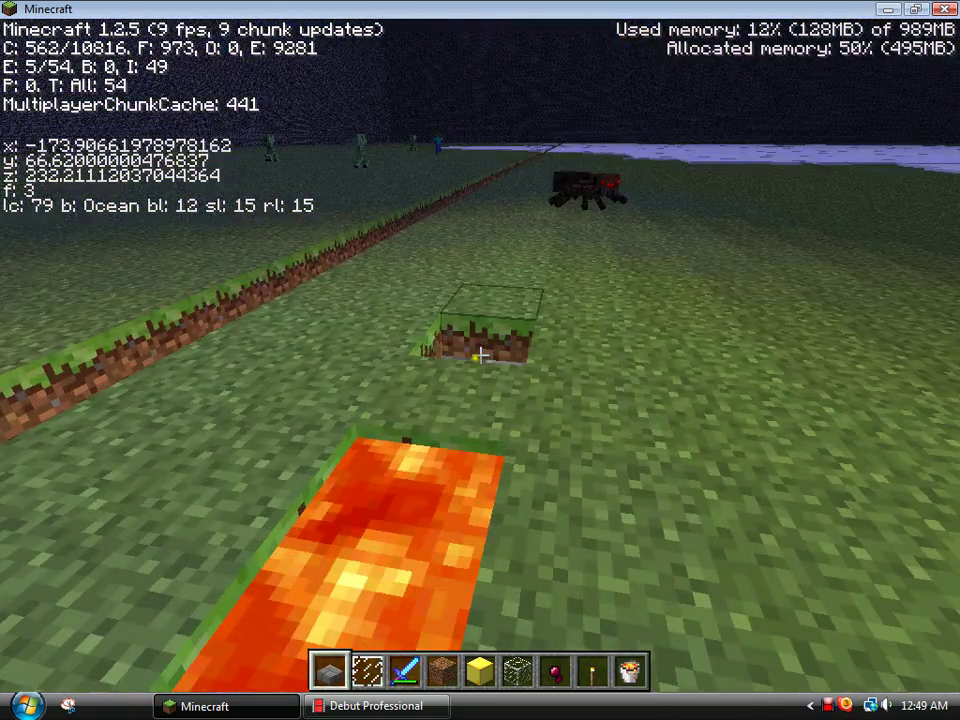
pyautogui.click(480, 355)
pyautogui.click(480, 355)
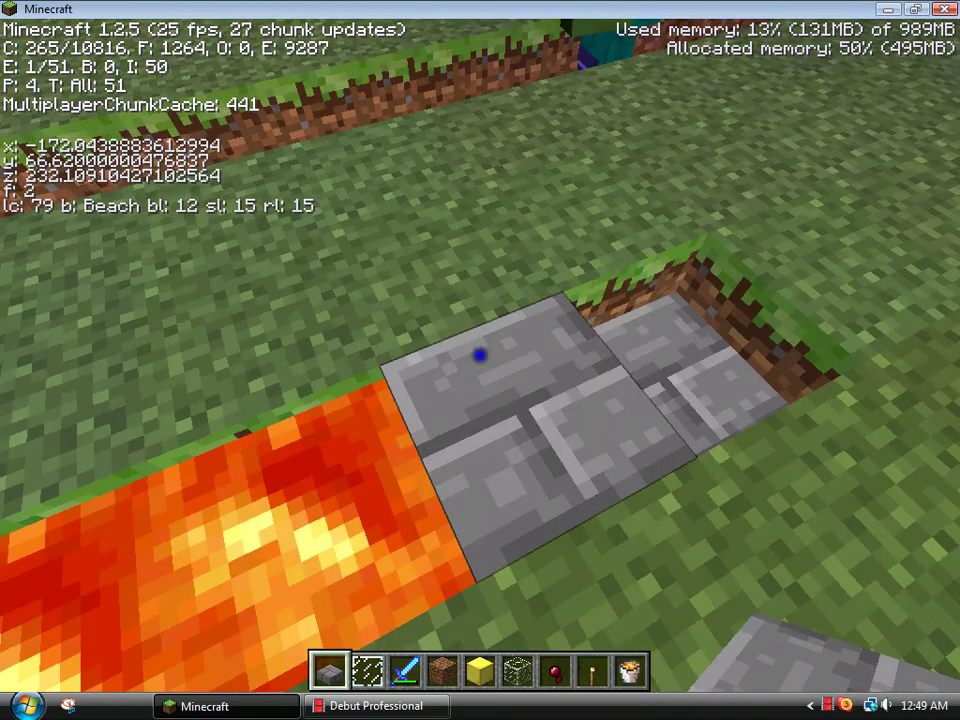
pyautogui.click(480, 355)
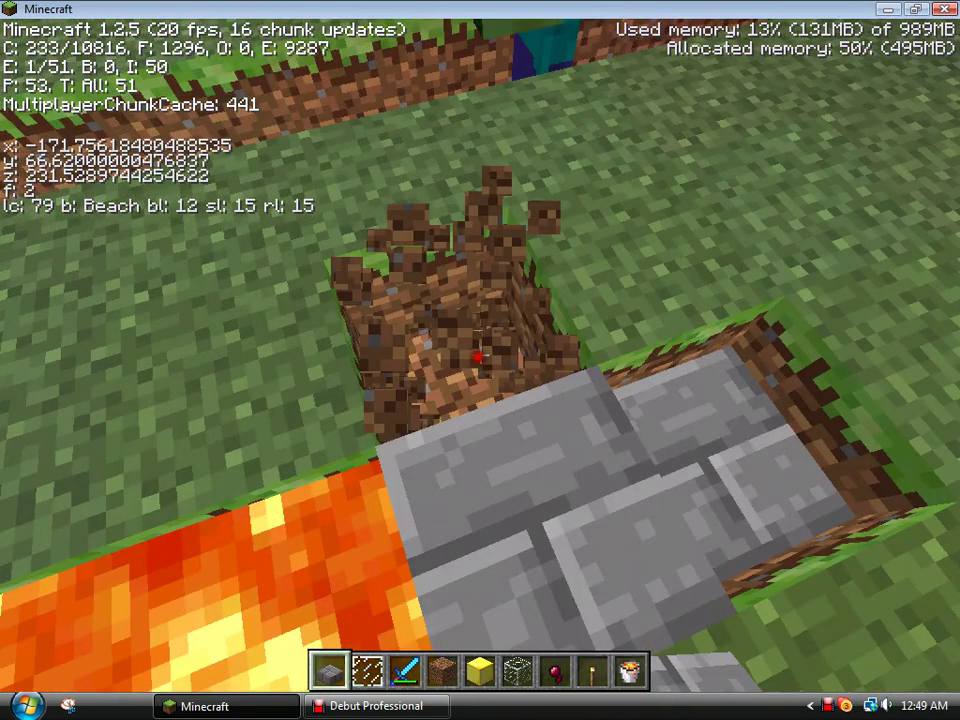
pyautogui.rightClick(480, 355)
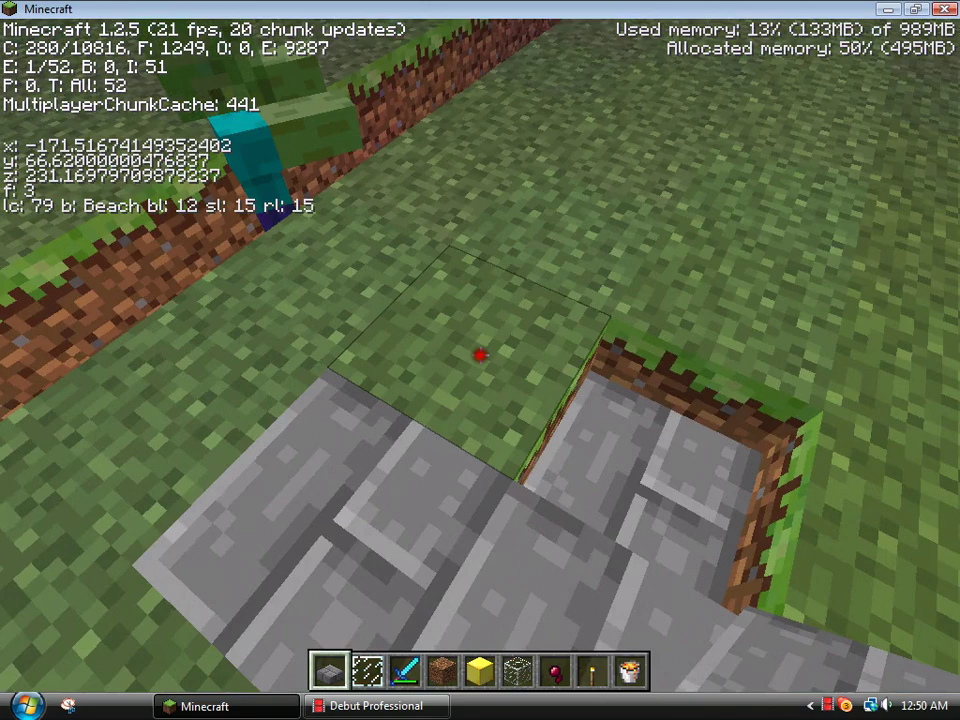
pyautogui.click(480, 355)
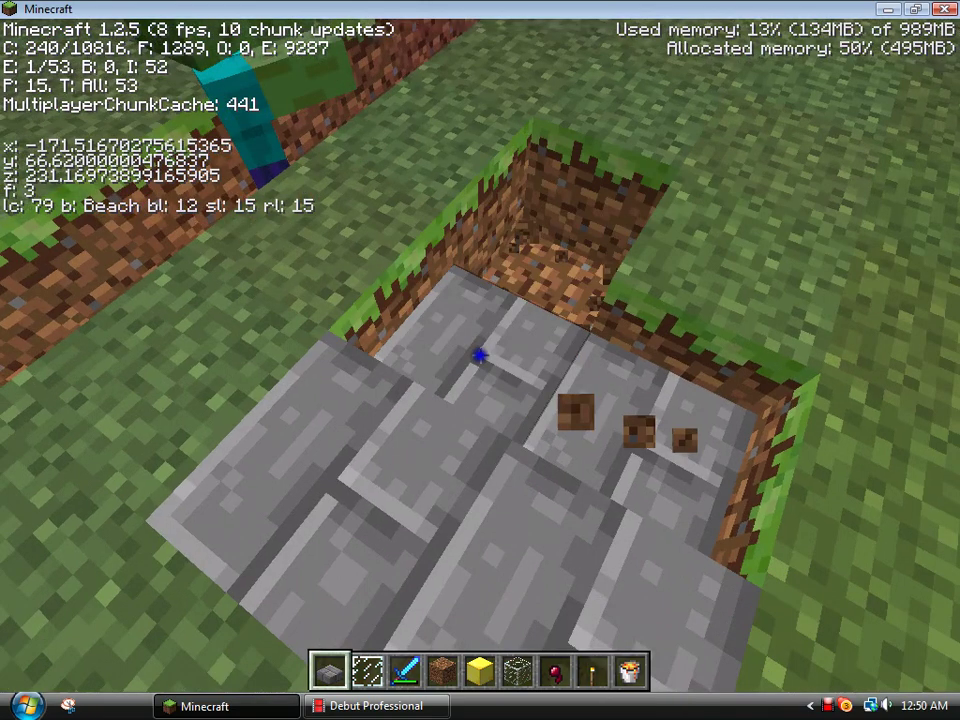
pyautogui.rightClick(480, 355)
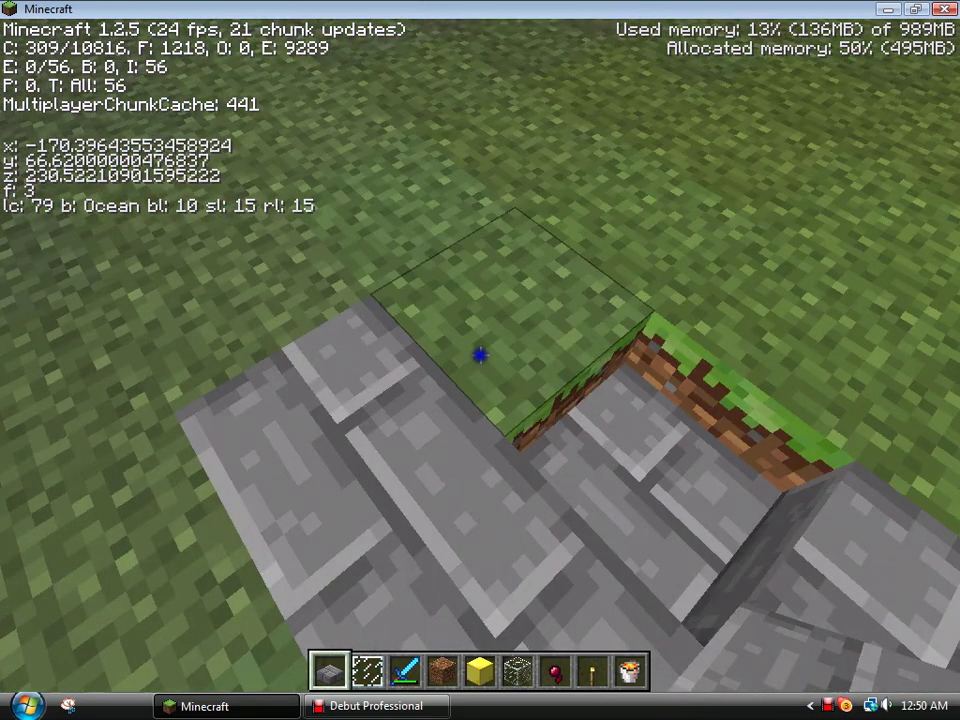
pyautogui.click(480, 355)
pyautogui.rightClick(480, 355)
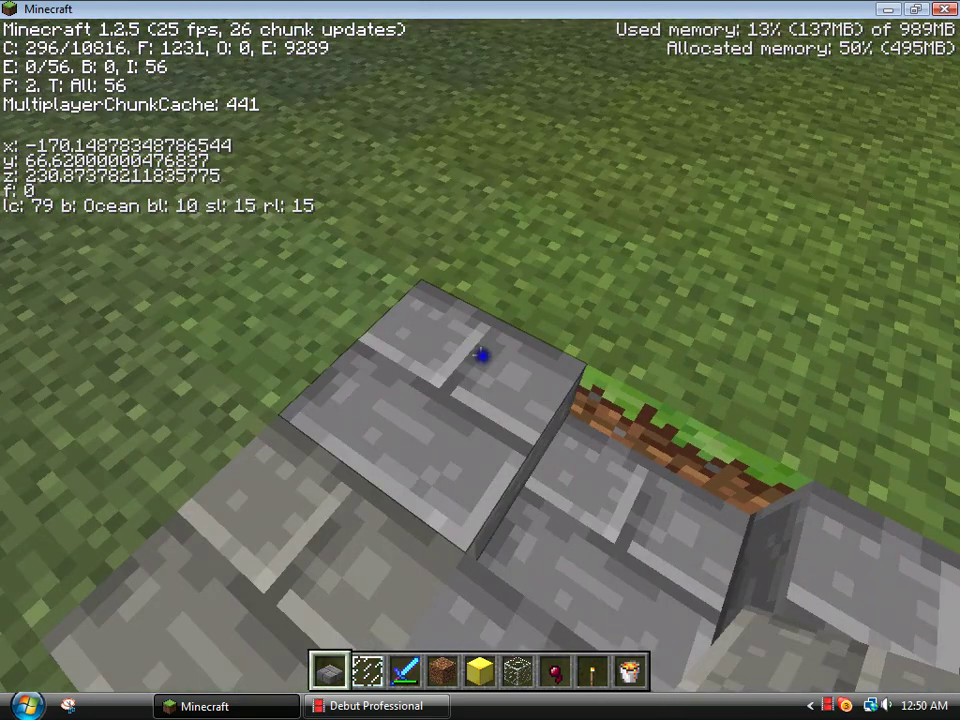
# - Fill another dug pit with stone brick, remove an extra block, and place a glass pane
pyautogui.click(480, 355)
pyautogui.click(480, 355)
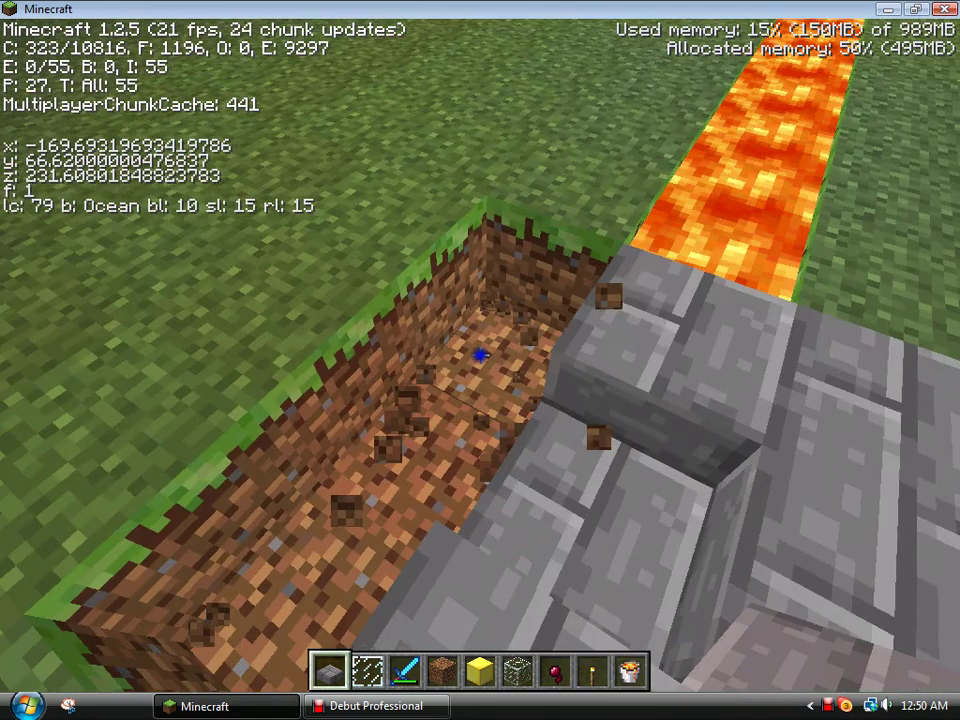
pyautogui.rightClick(480, 355)
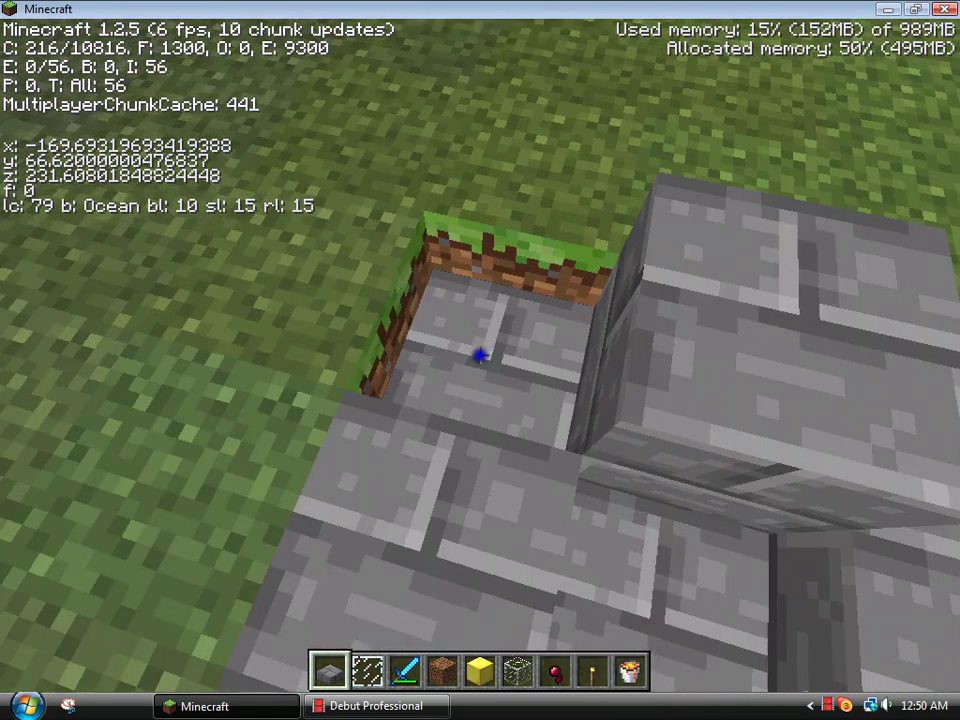
pyautogui.rightClick(480, 355)
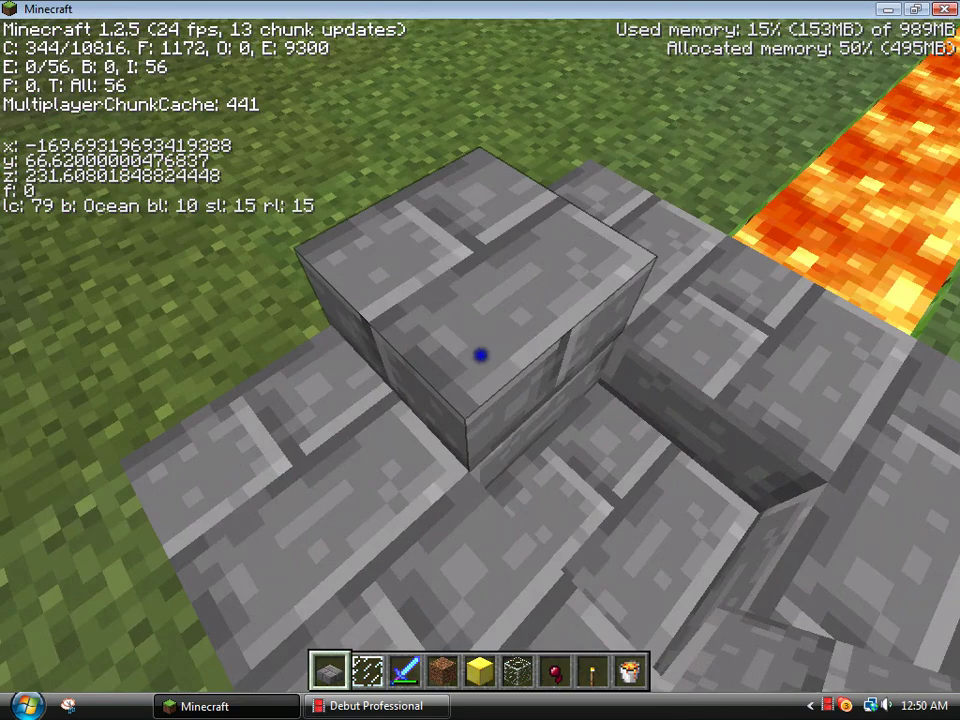
pyautogui.click(480, 355)
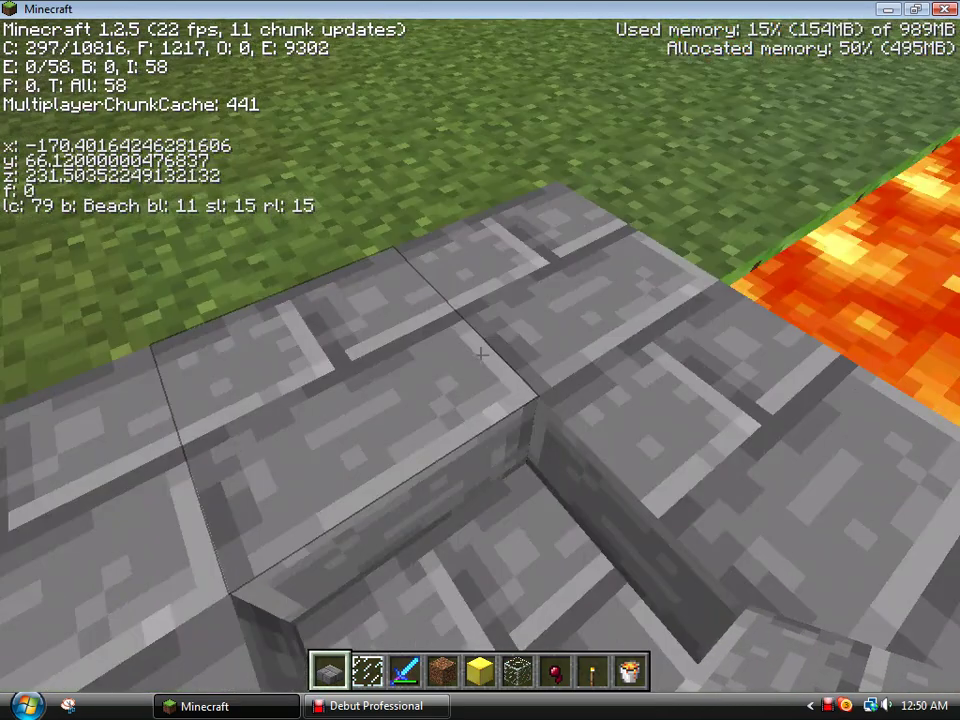
pyautogui.press('2')
pyautogui.rightClick(480, 355)
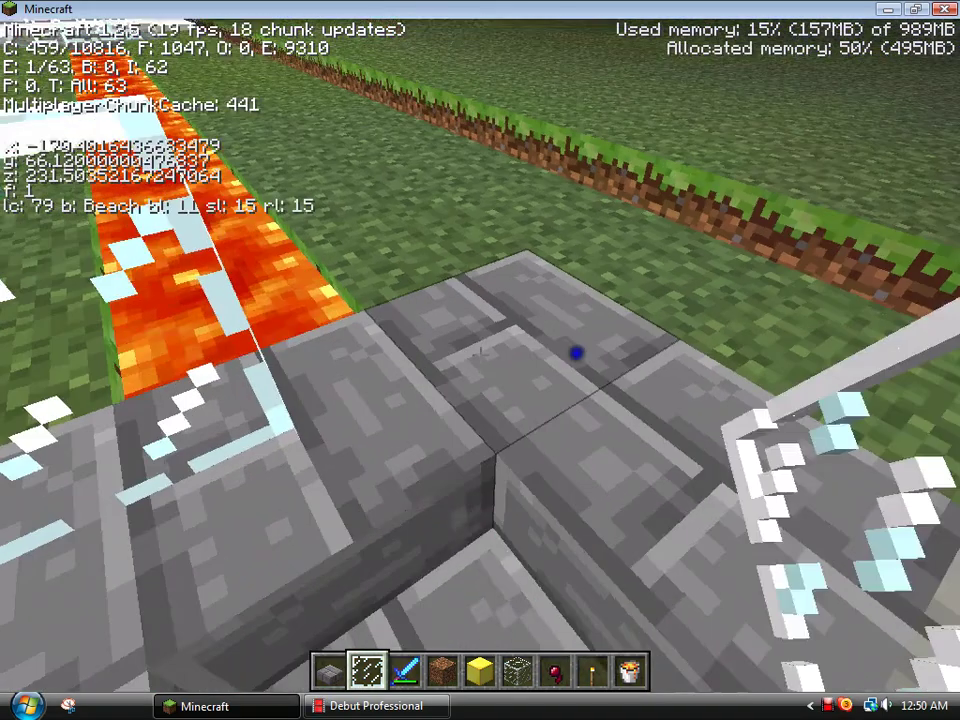
# - Place glass panes along the pod's stone edge, breaking the misplaced ones
pyautogui.rightClick(480, 355)
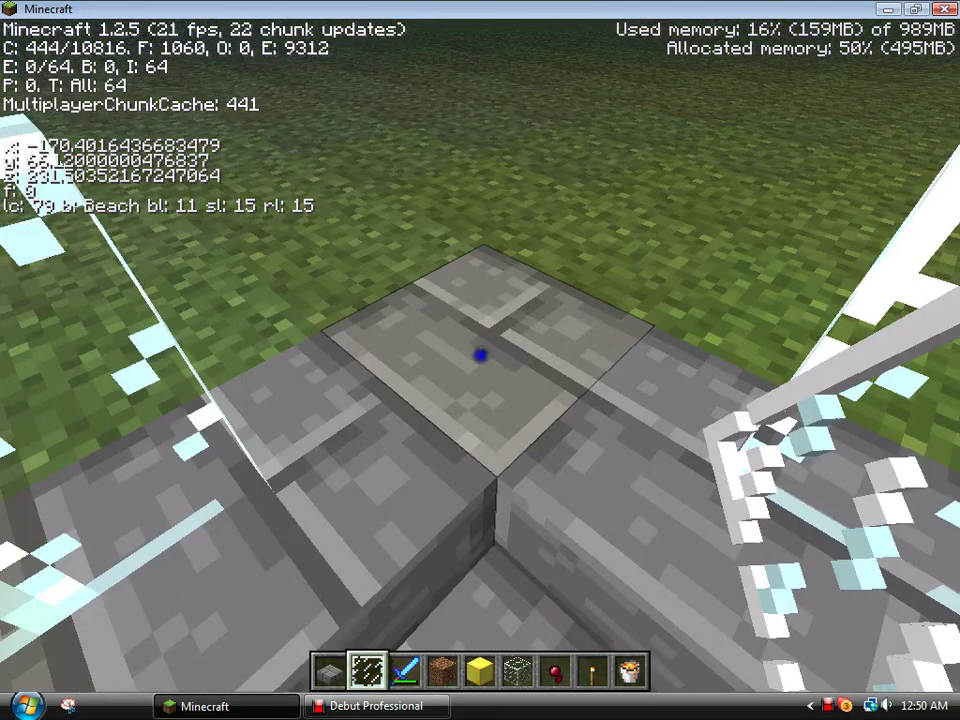
pyautogui.rightClick(480, 348)
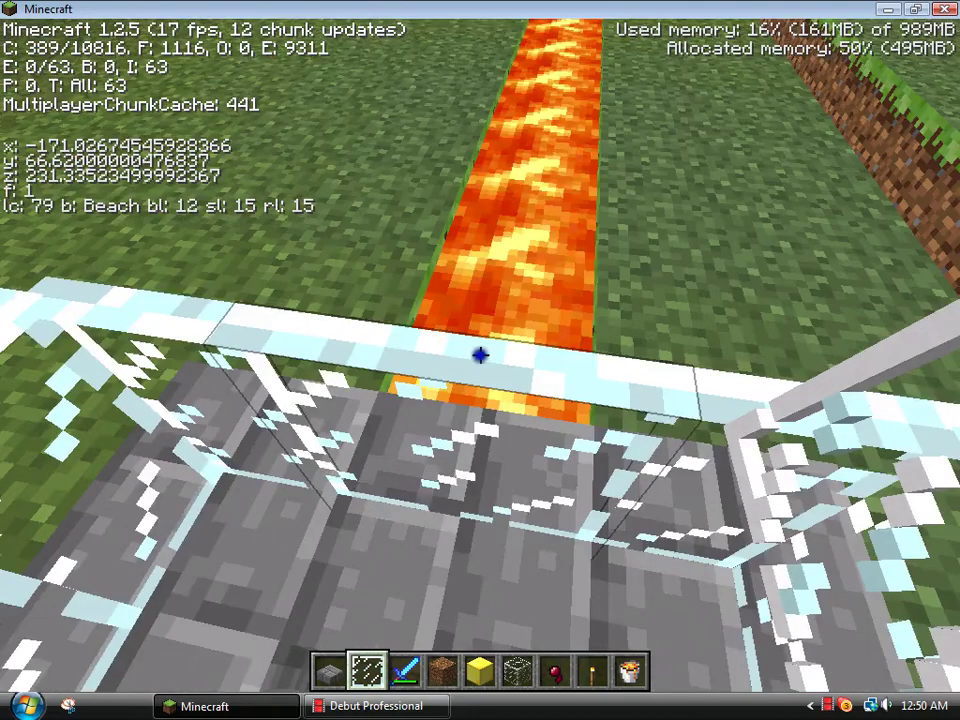
pyautogui.click(480, 355)
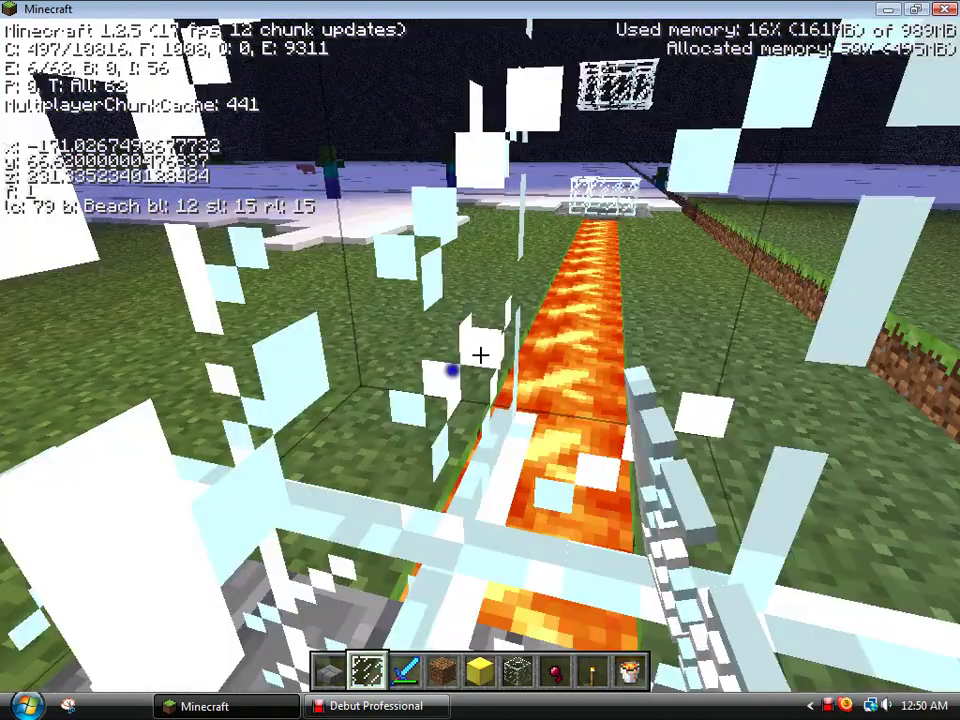
pyautogui.press('space')
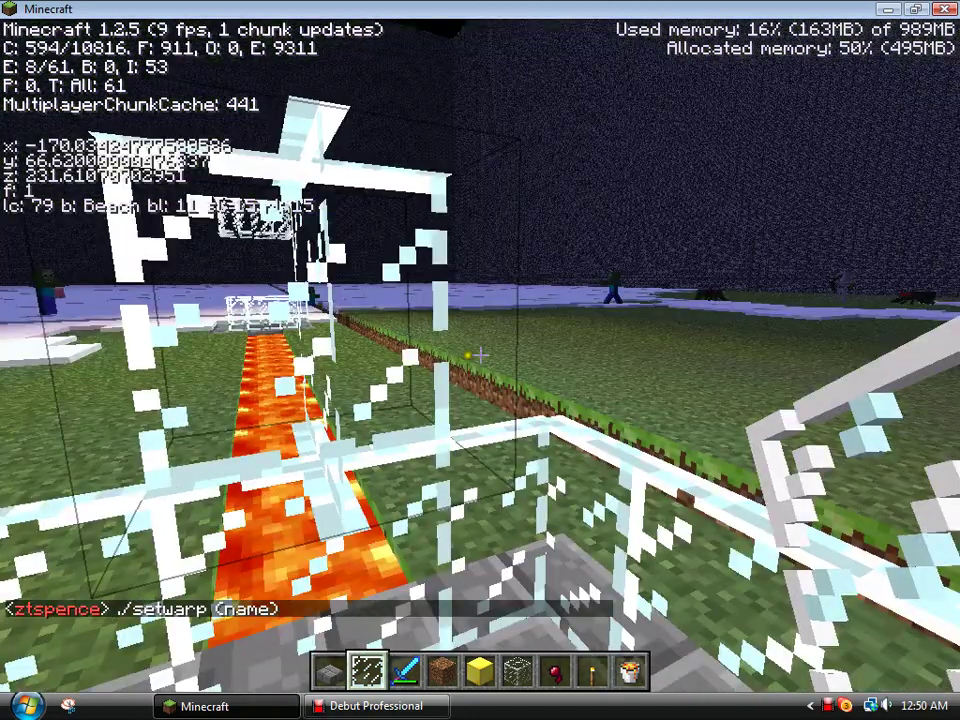
pyautogui.click(480, 355)
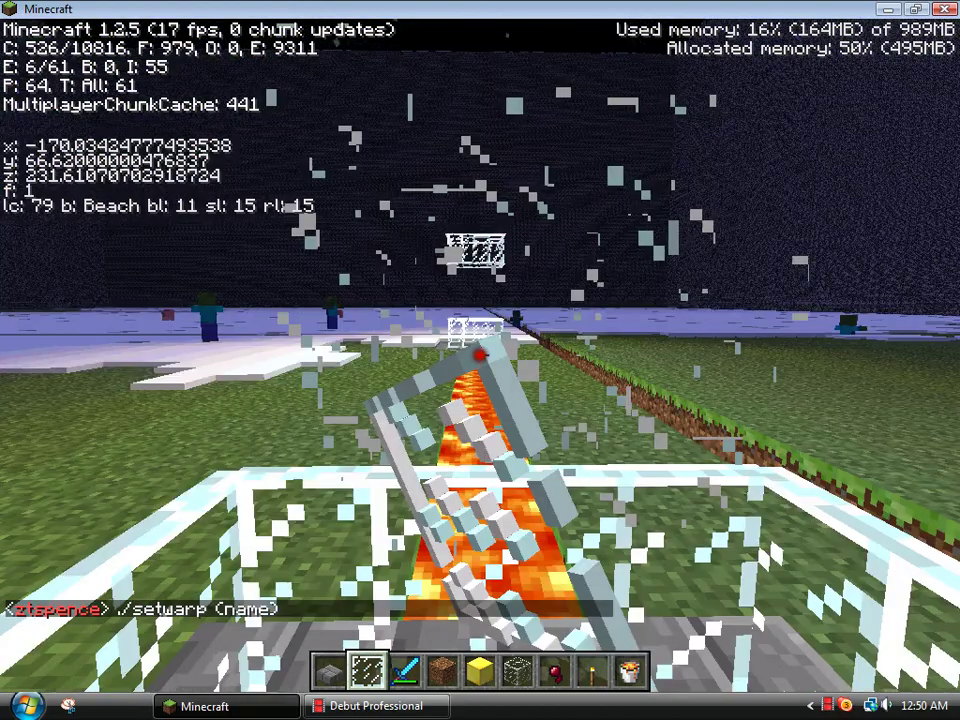
# - Top the wall with another glass pane and check the enclosure from inside
pyautogui.press('5')
pyautogui.press('6')
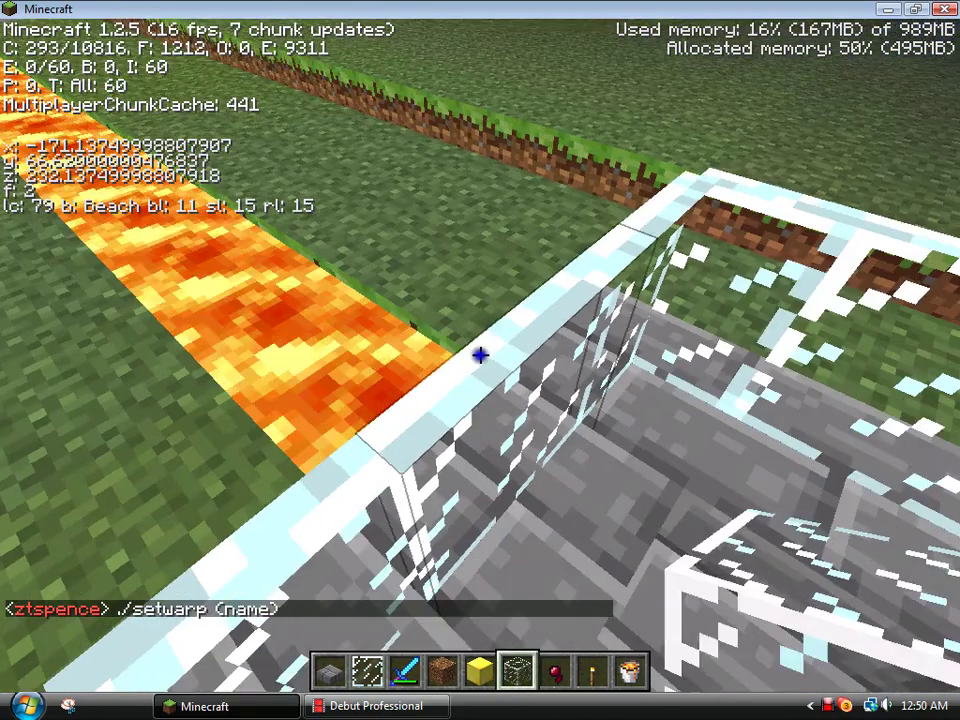
pyautogui.press('space')
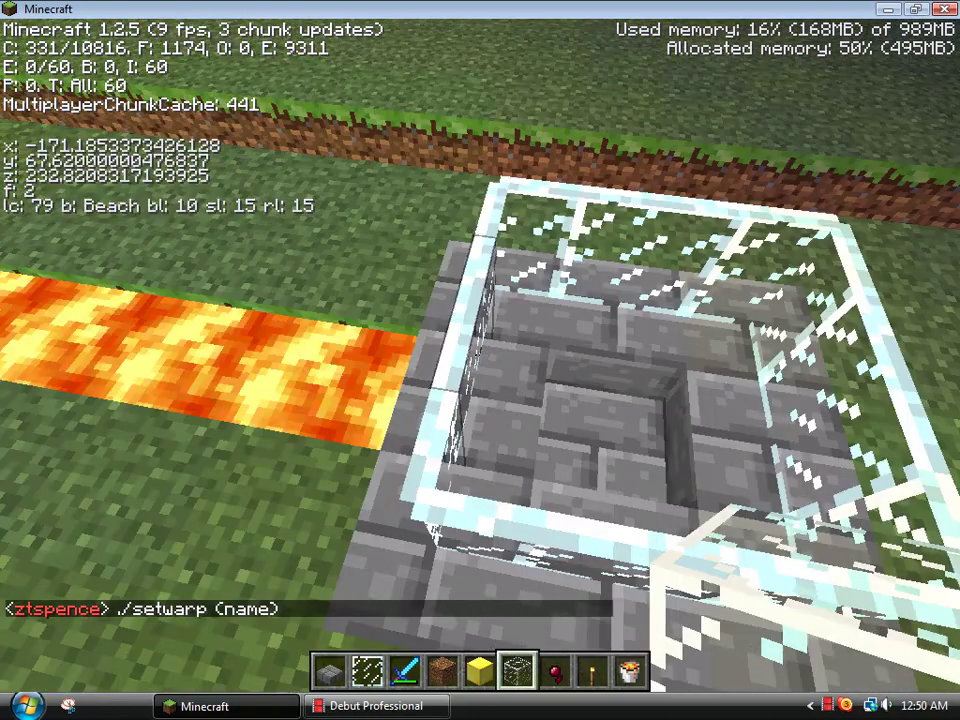
pyautogui.scroll(1, 480, 360)
pyautogui.press('2')
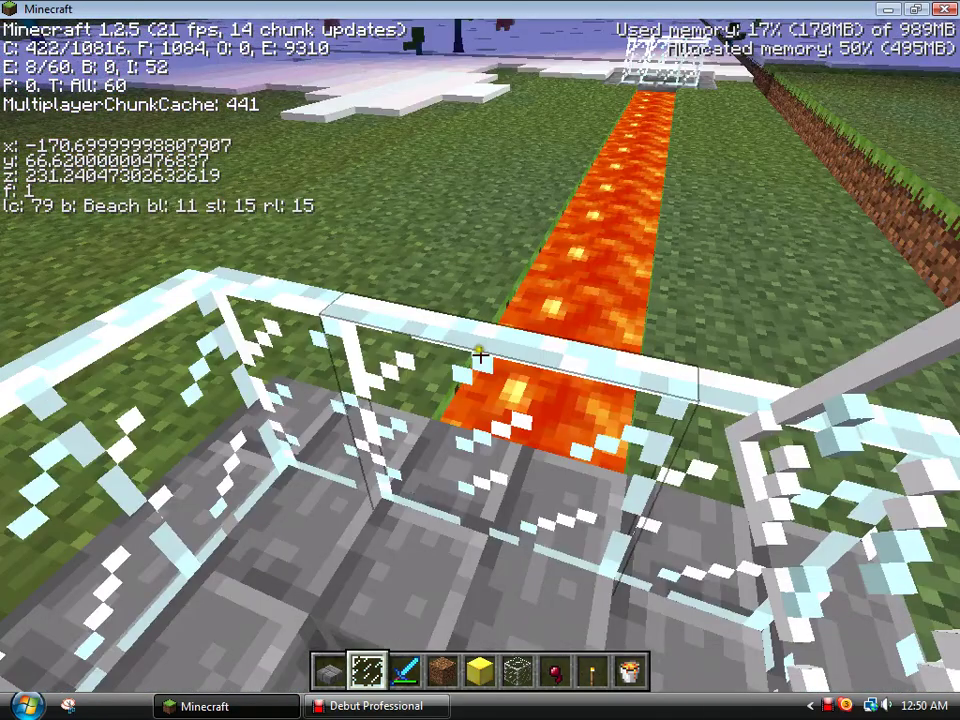
pyautogui.rightClick(480, 355)
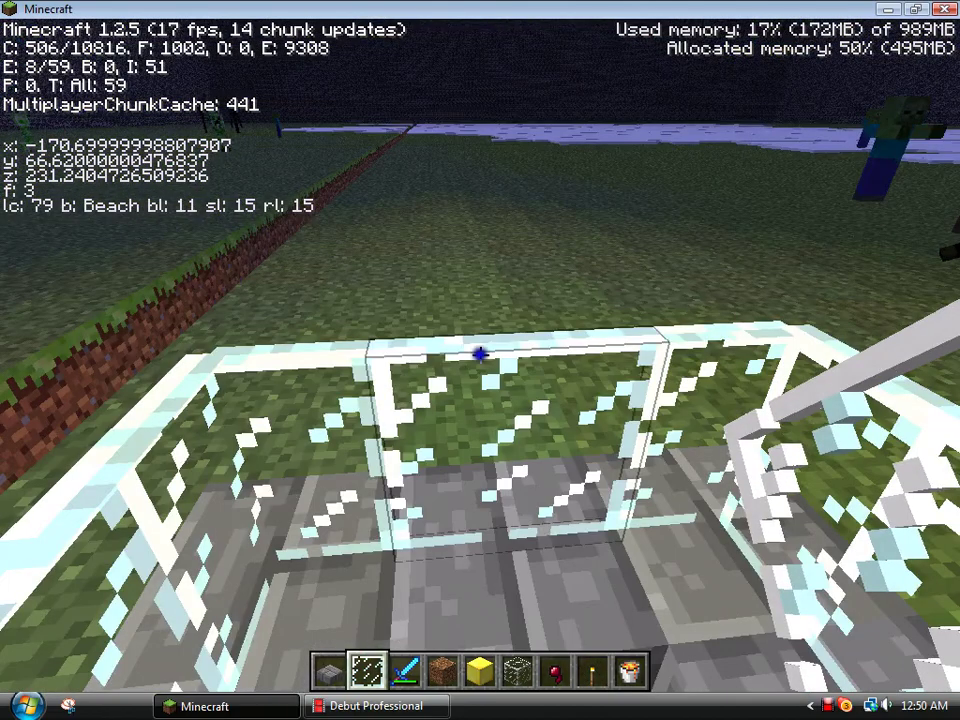
pyautogui.press('w')
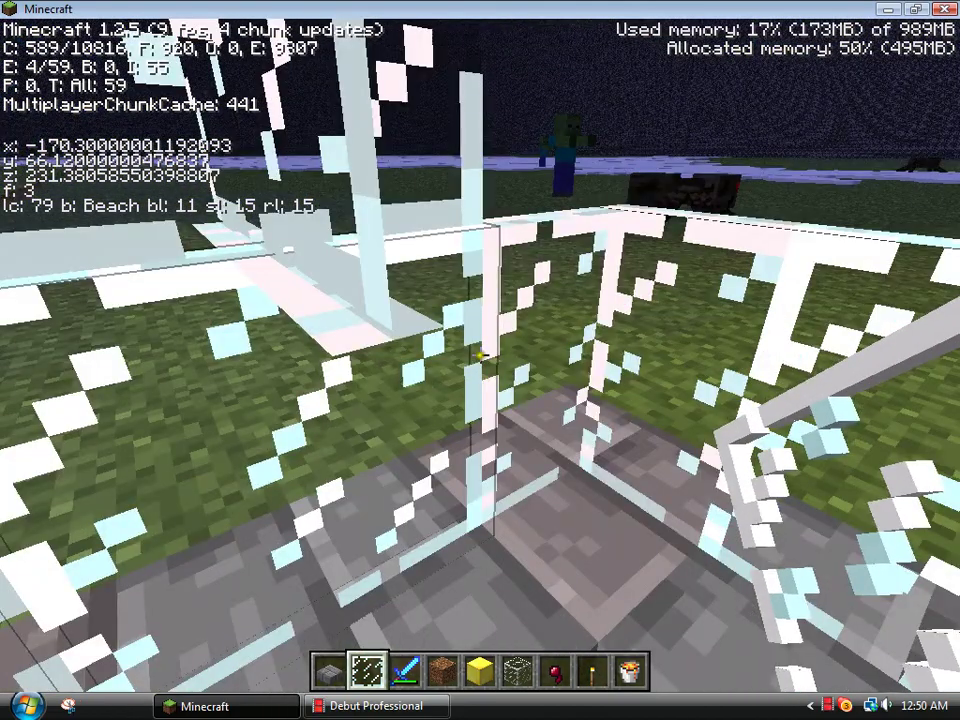
pyautogui.press('space')
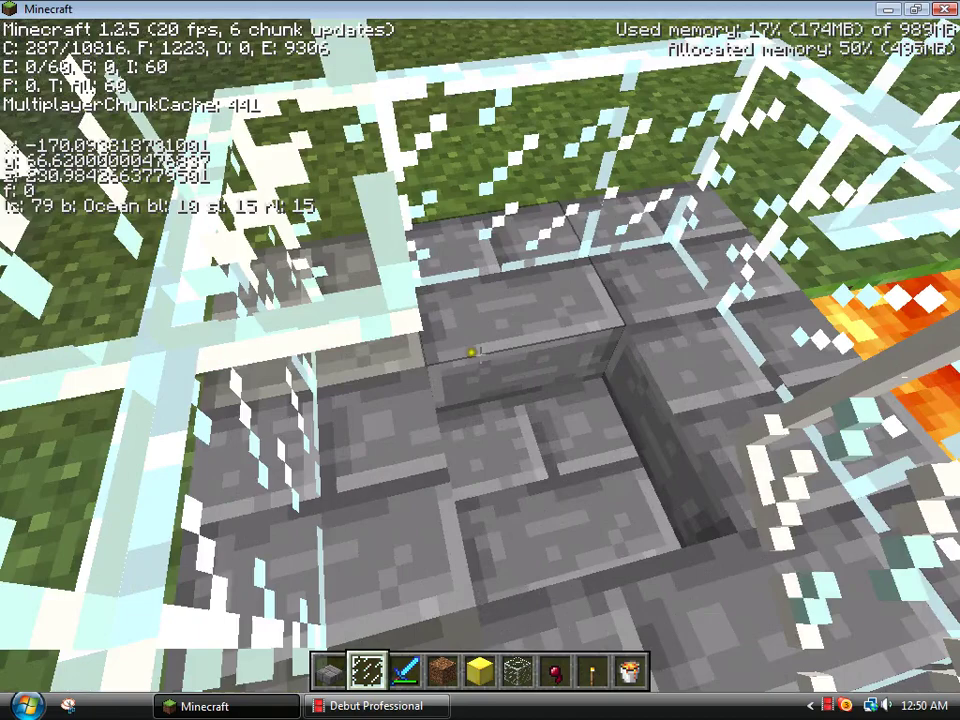
pyautogui.press('space')
pyautogui.click(480, 355)
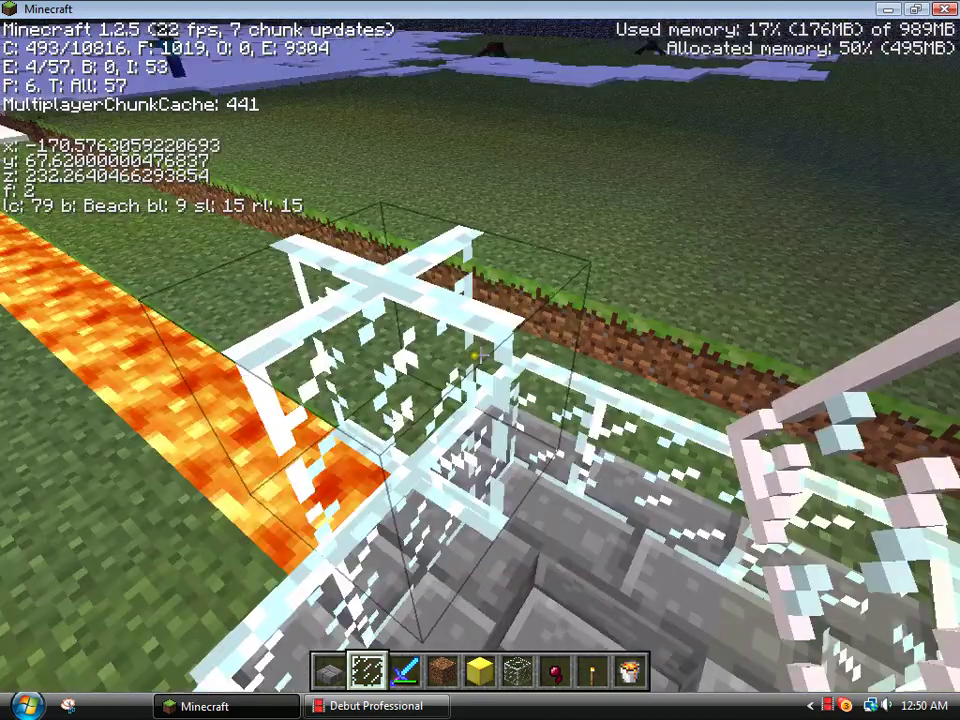
pyautogui.press('e')
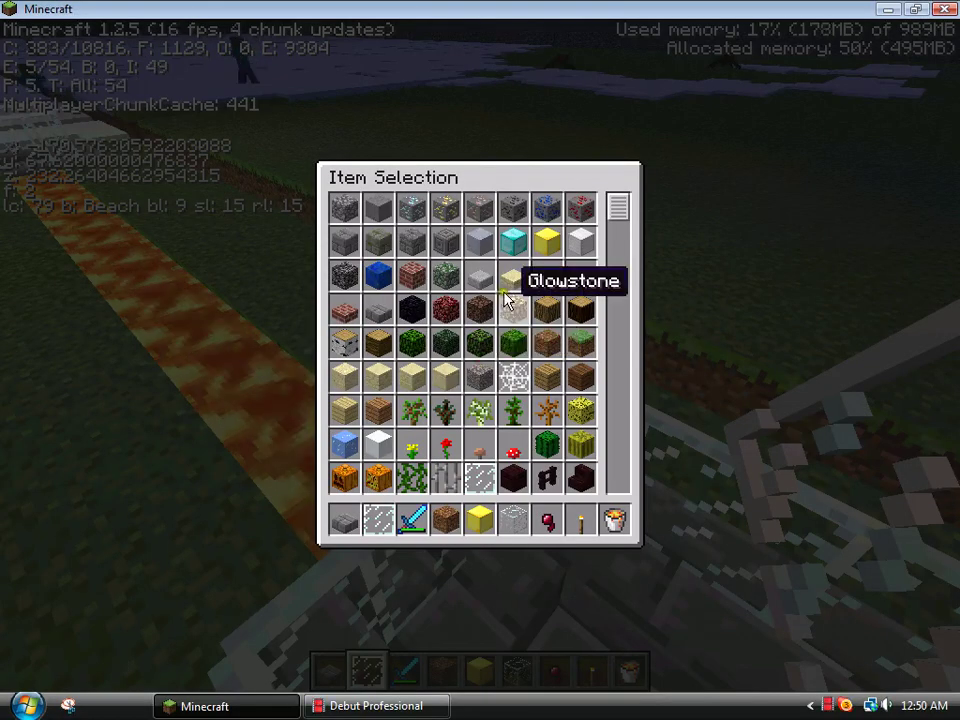
pyautogui.scroll(-2, 480, 235)
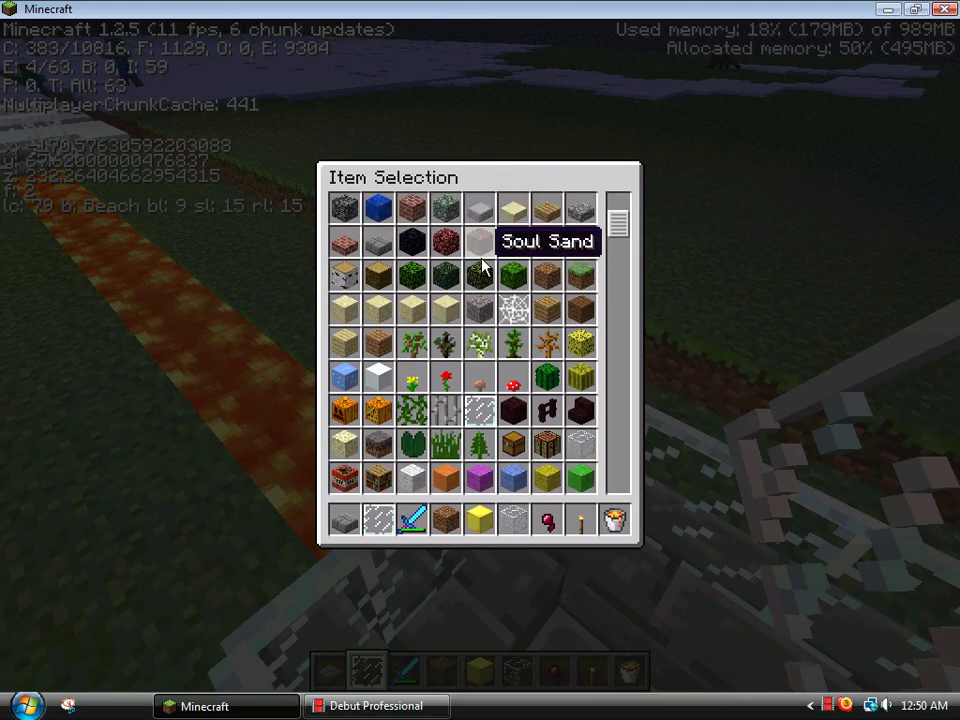
pyautogui.scroll(-1, 481, 250)
pyautogui.scroll(-1, 482, 266)
pyautogui.scroll(-1, 482, 268)
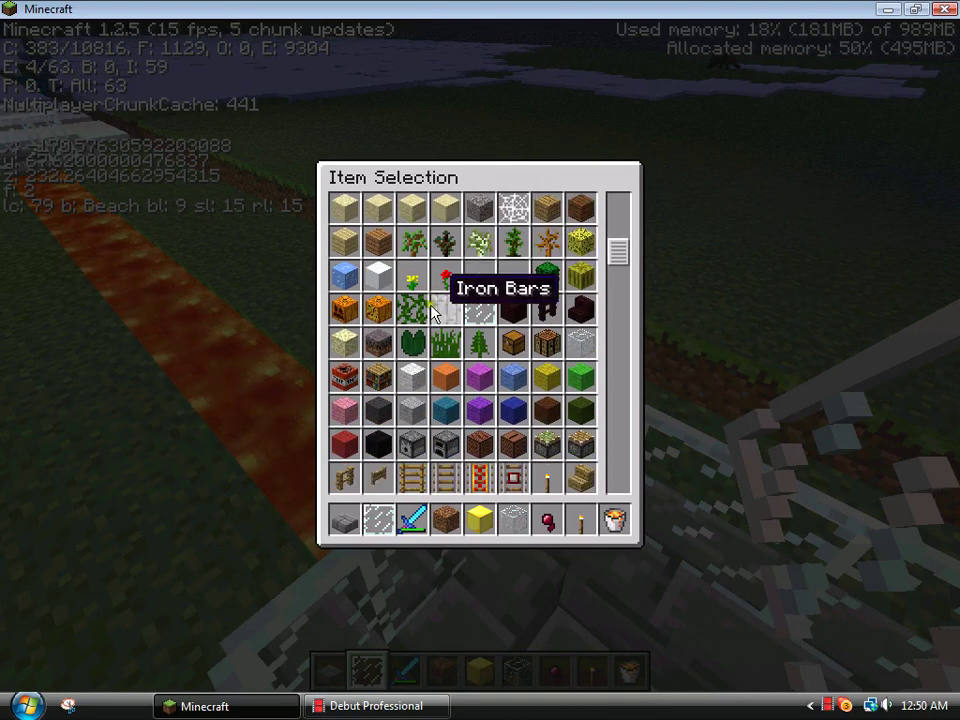
pyautogui.scroll(-1, 421, 313)
pyautogui.scroll(-2, 435, 320)
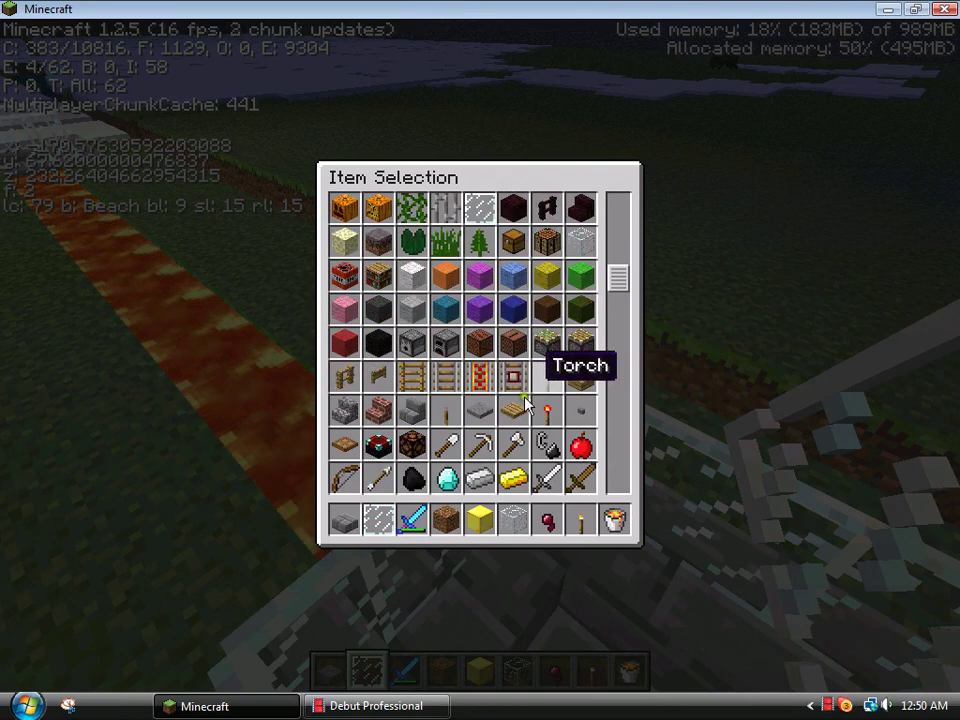
pyautogui.press('Escape')
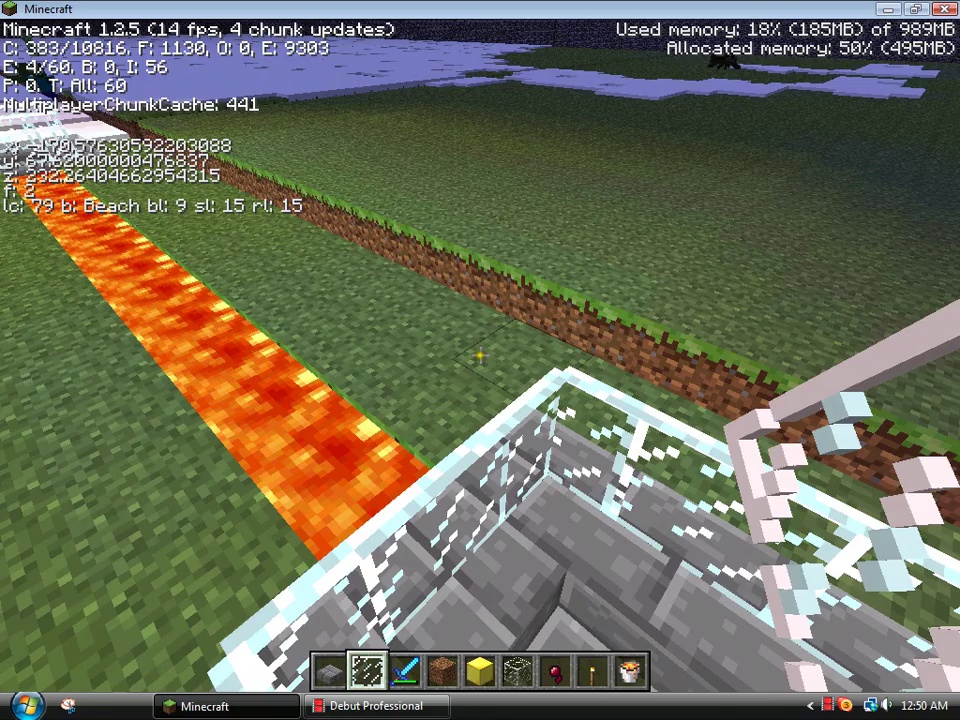
pyautogui.scroll(1, 480, 355)
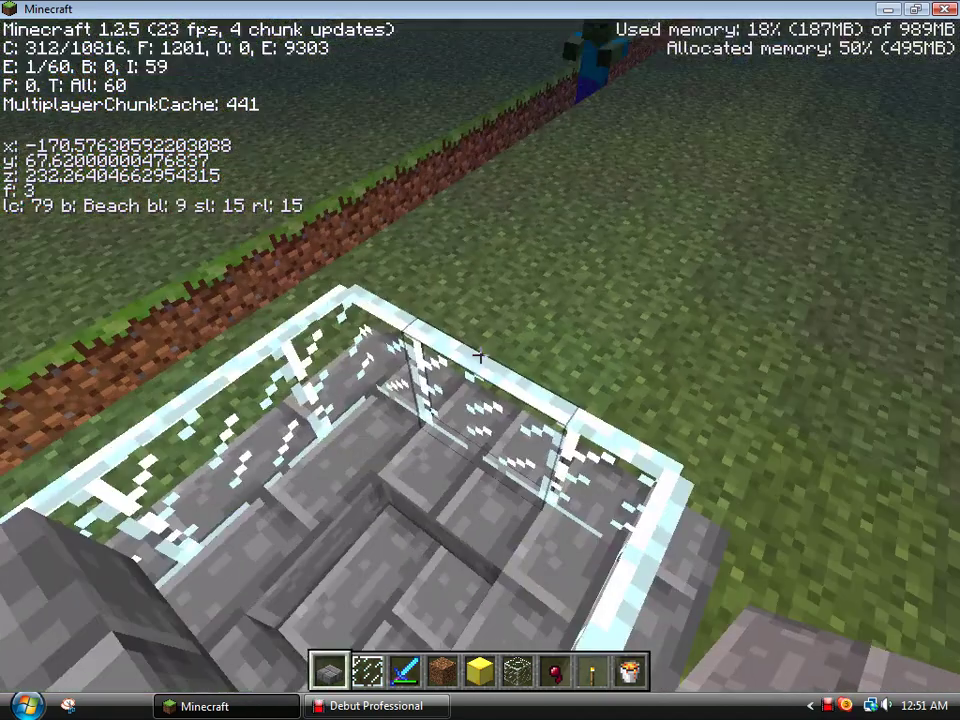
# - Place a stone-brick block by the pod, then run /butcher to kill 83 mobs
pyautogui.rightClick(480, 355)
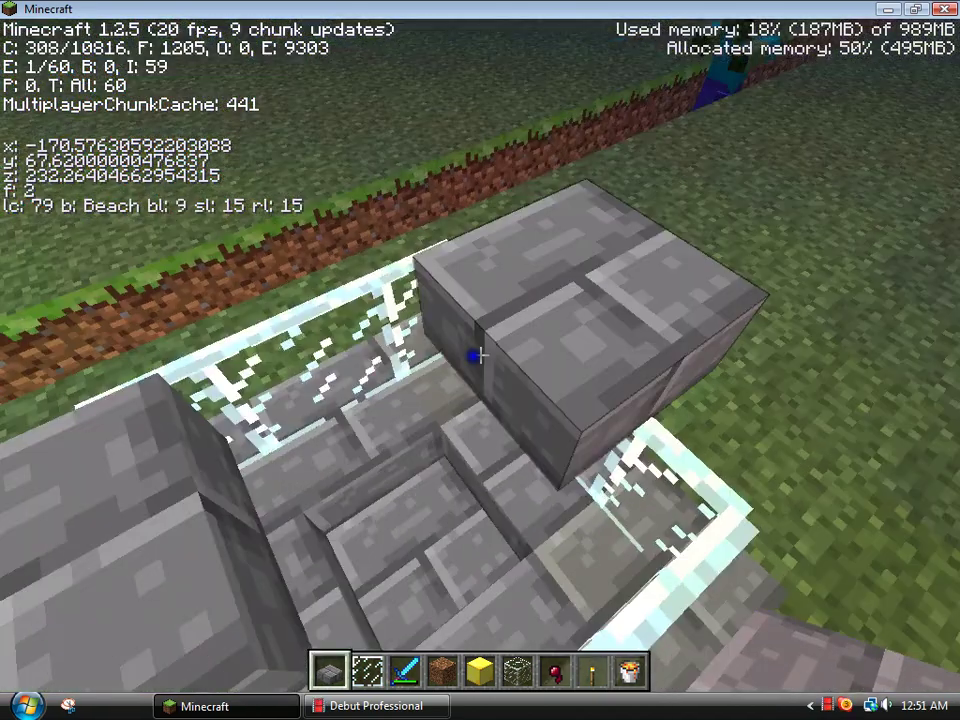
pyautogui.press('w')
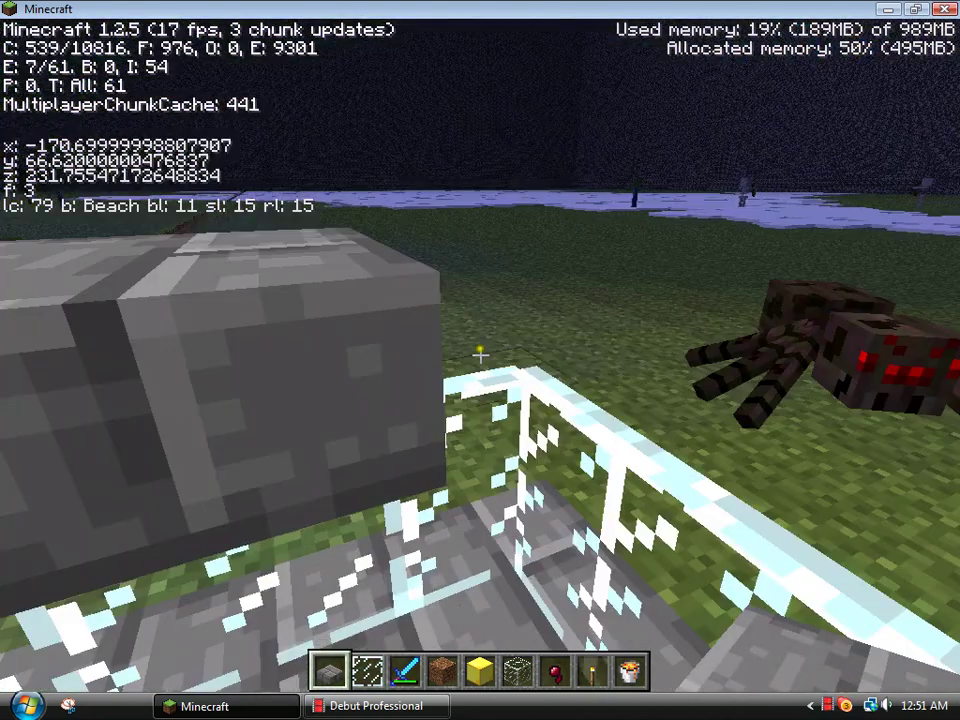
pyautogui.press('space')
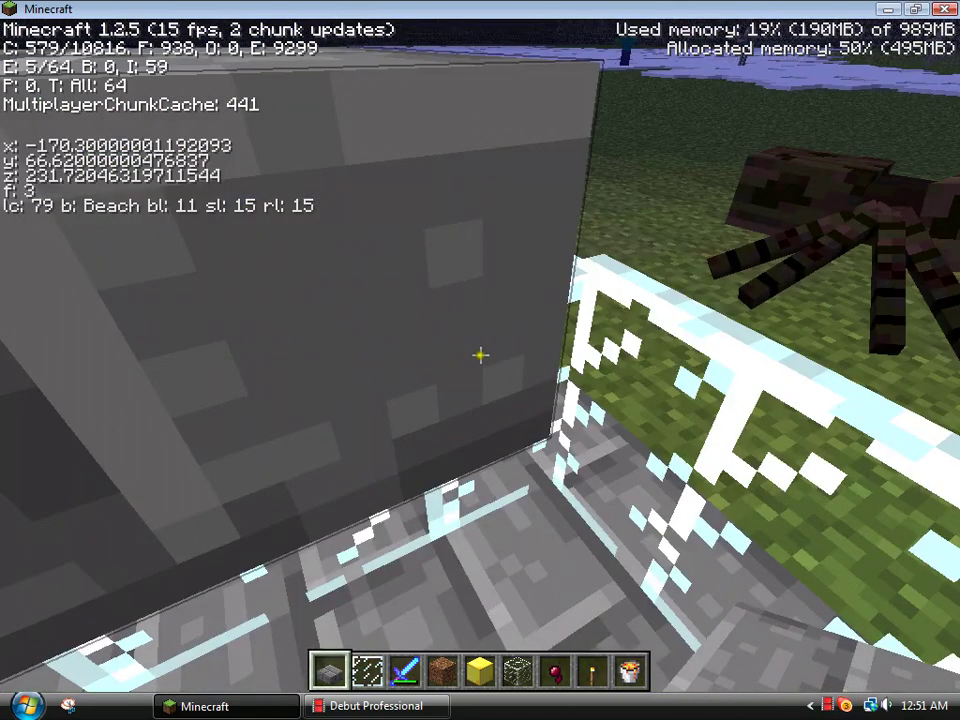
pyautogui.press('space')
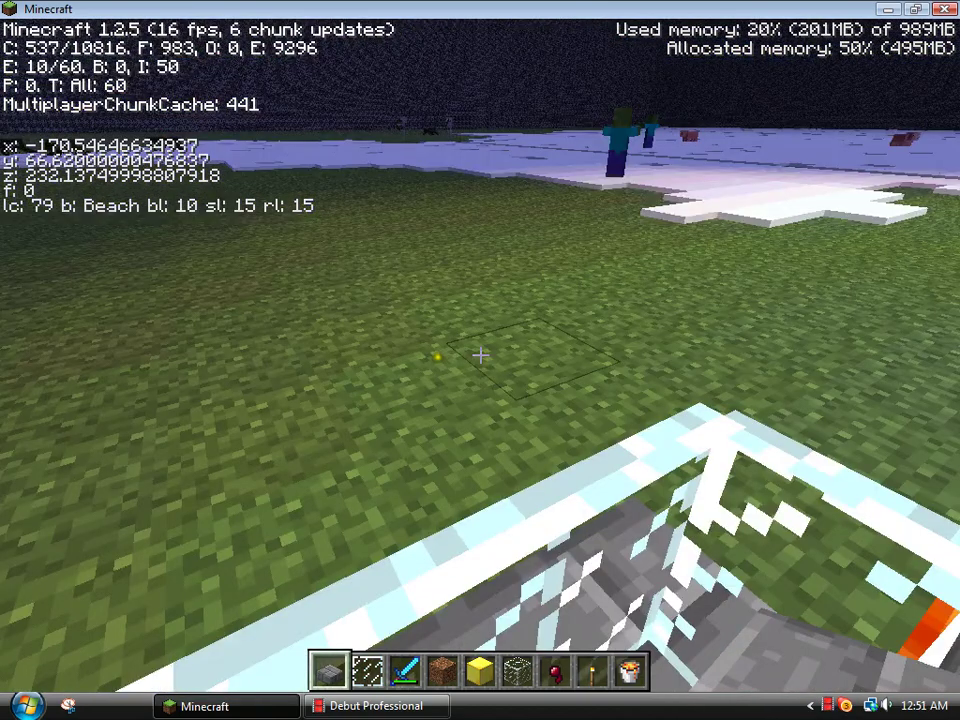
pyautogui.write('/bu')
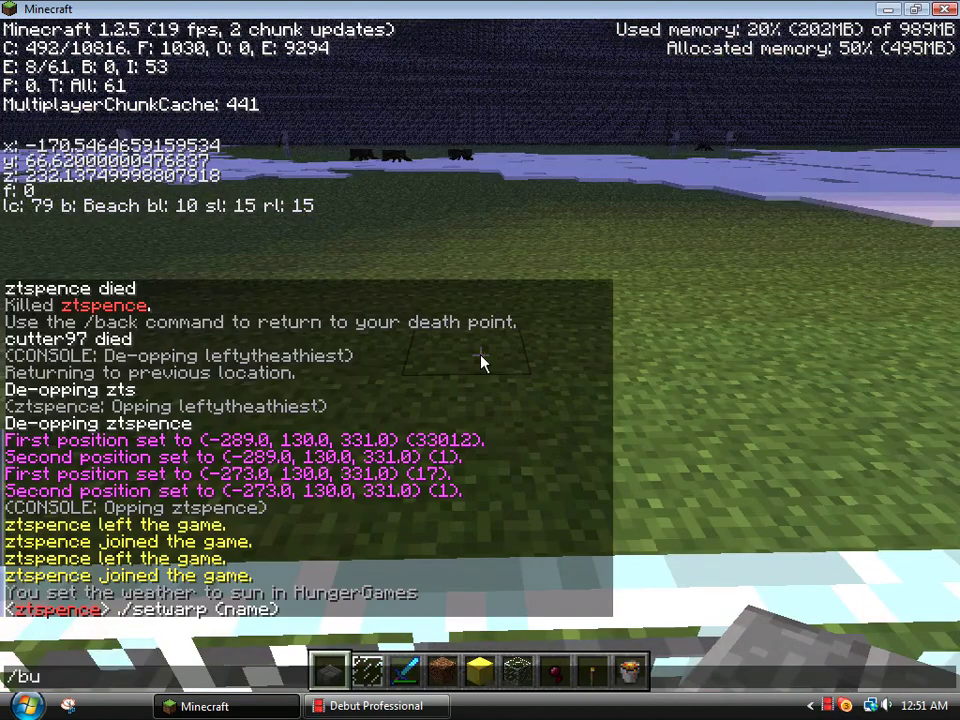
pyautogui.write('tcher')
pyautogui.press('Return')
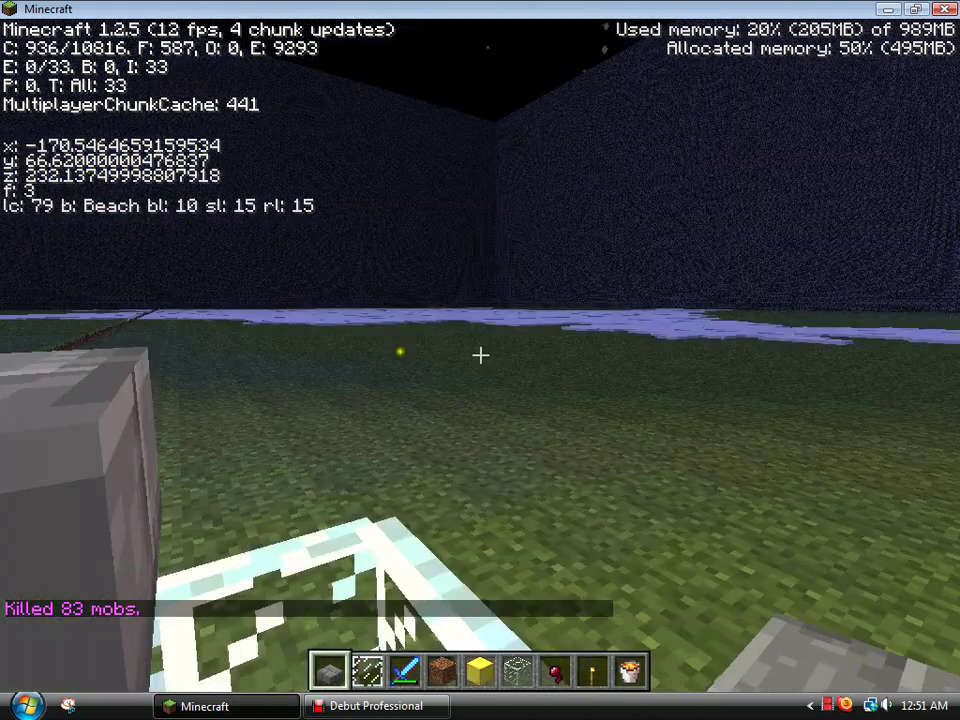
# - At the far glass pod, place stone blocks on top and break them off again
pyautogui.press('space')
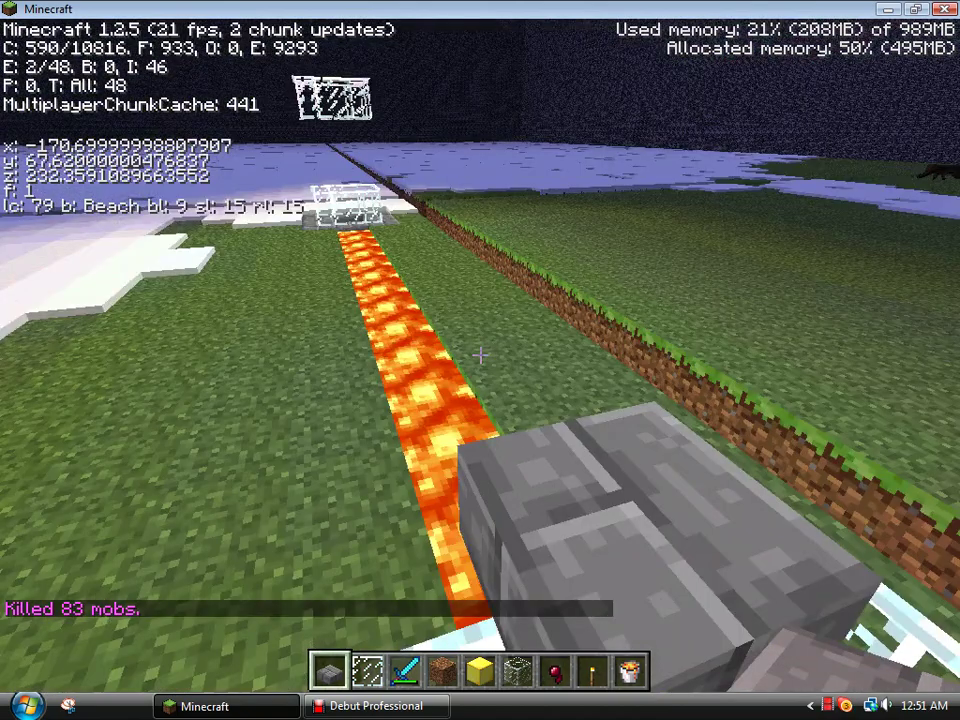
pyautogui.press('w')
pyautogui.press('w')
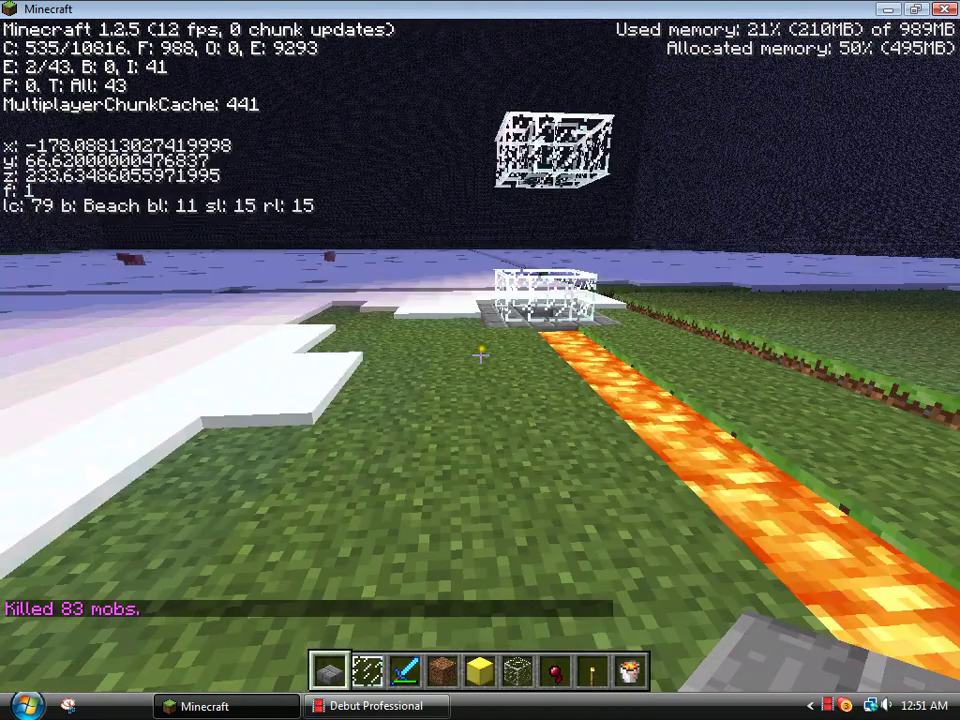
pyautogui.press('w')
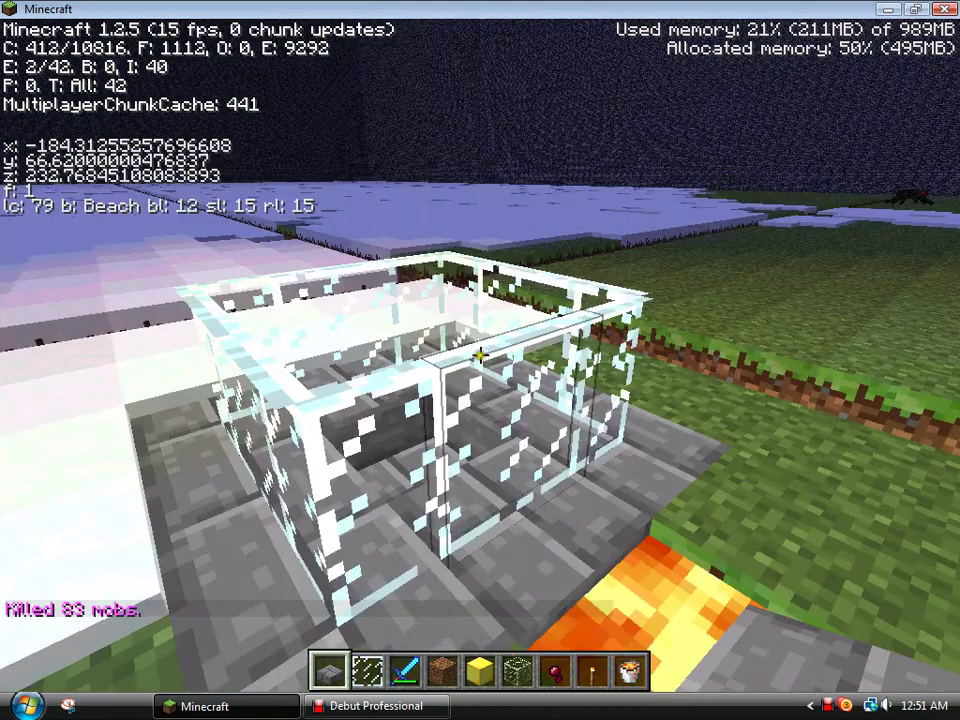
pyautogui.rightClick(479, 355)
pyautogui.press('w')
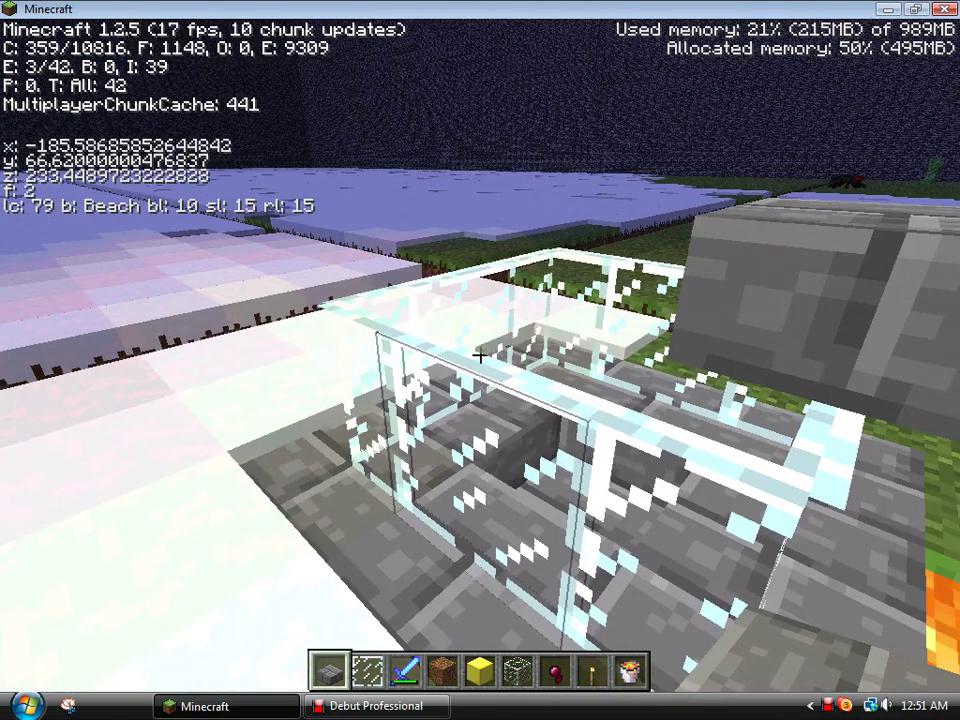
pyautogui.rightClick(479, 355)
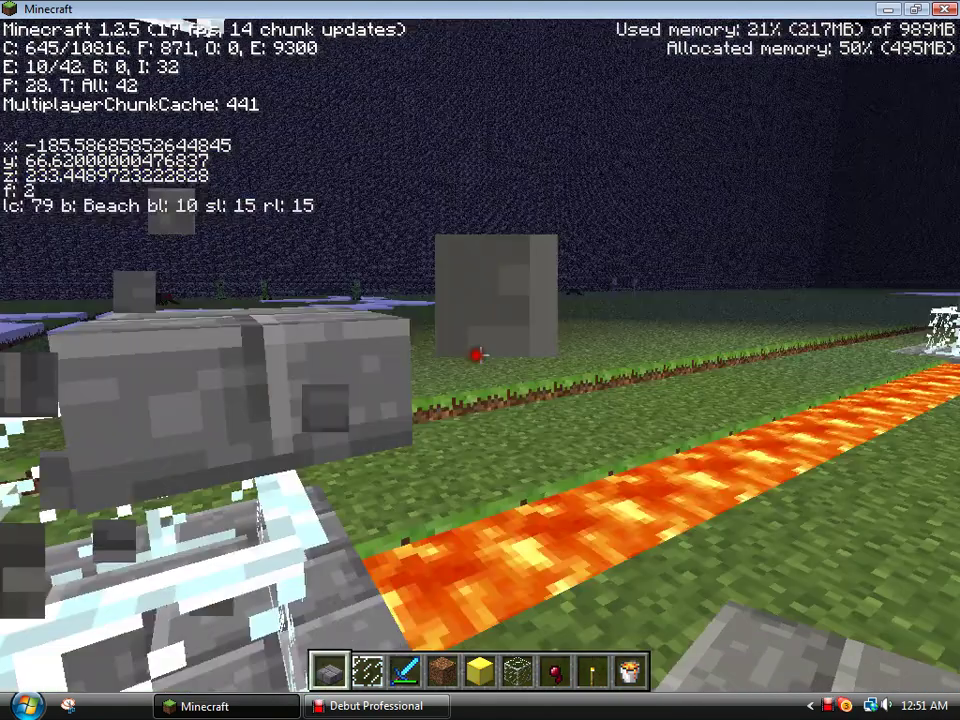
pyautogui.click(479, 355)
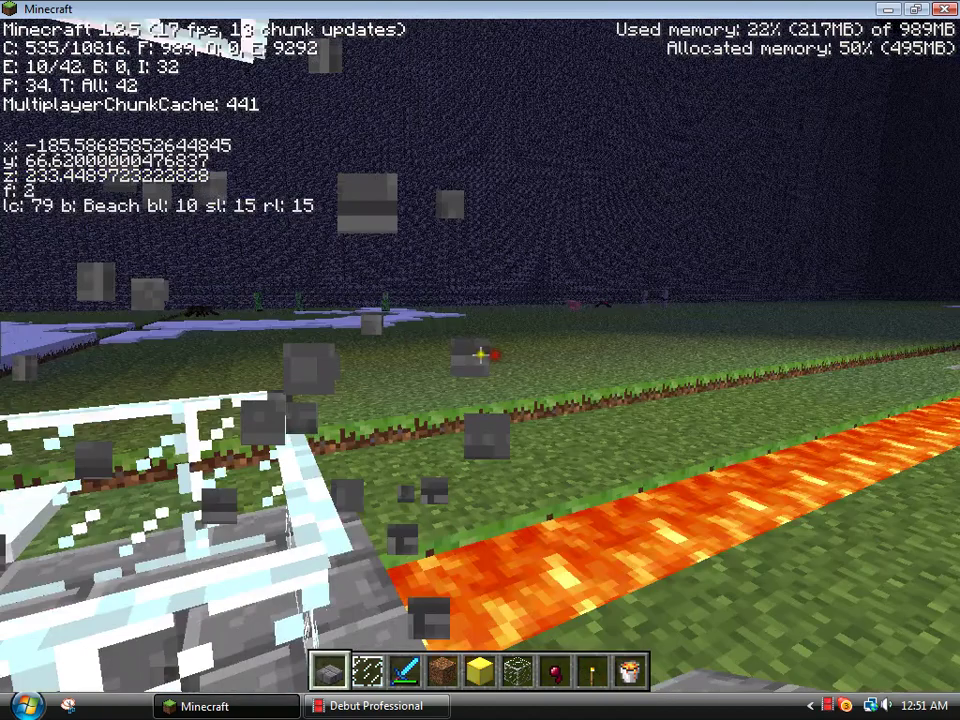
# - Walk back east along the lava strip into the near glass pod
pyautogui.press('w')
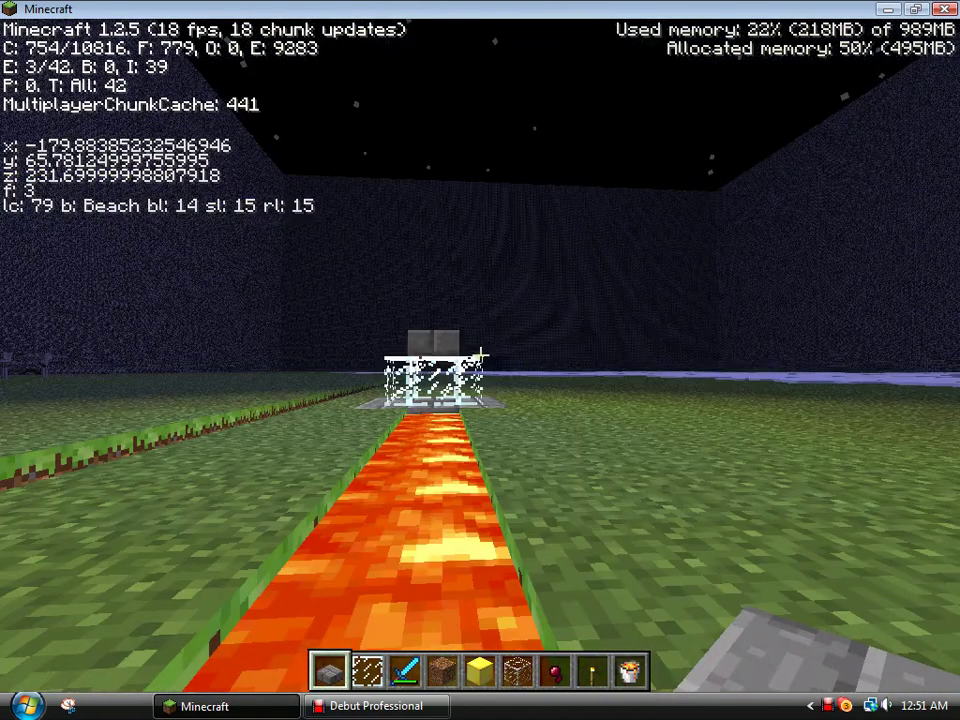
pyautogui.press('space')
pyautogui.press('w')
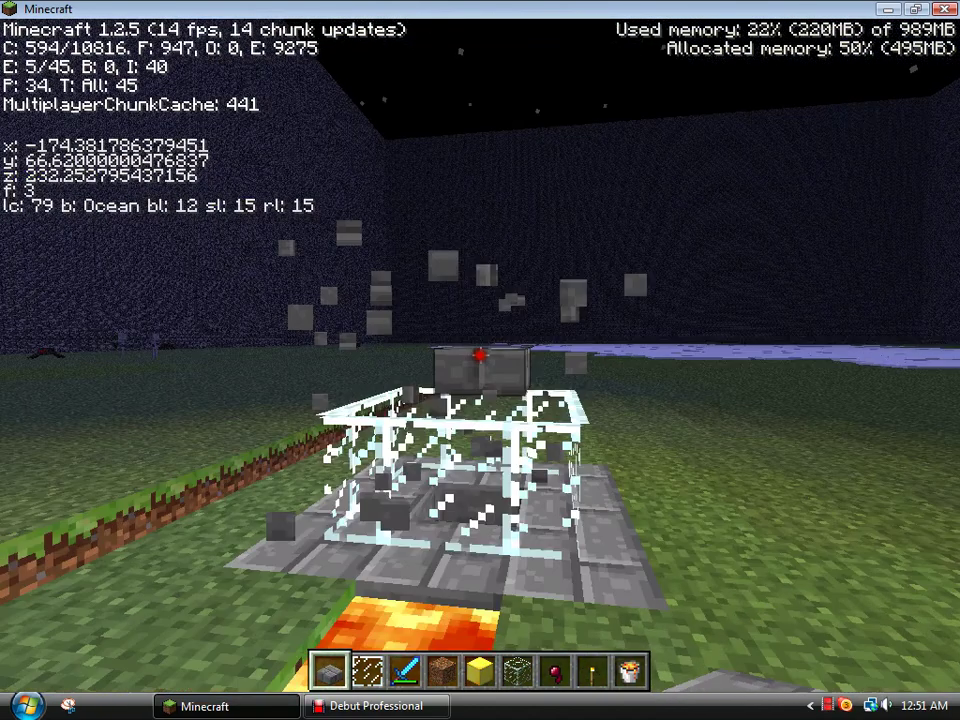
pyautogui.press('w')
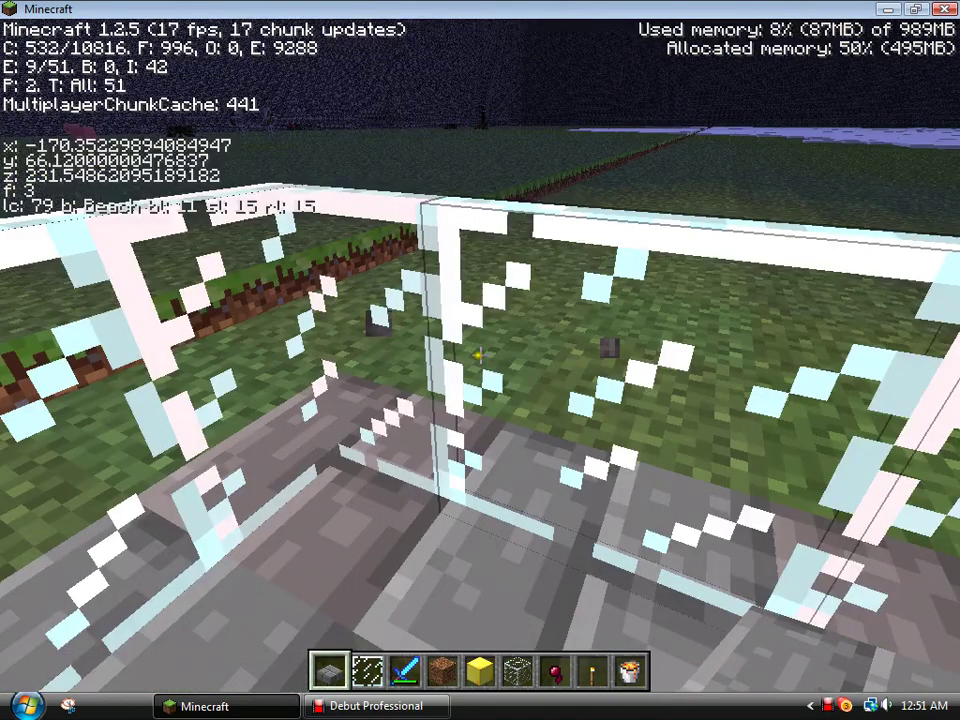
pyautogui.press('2')
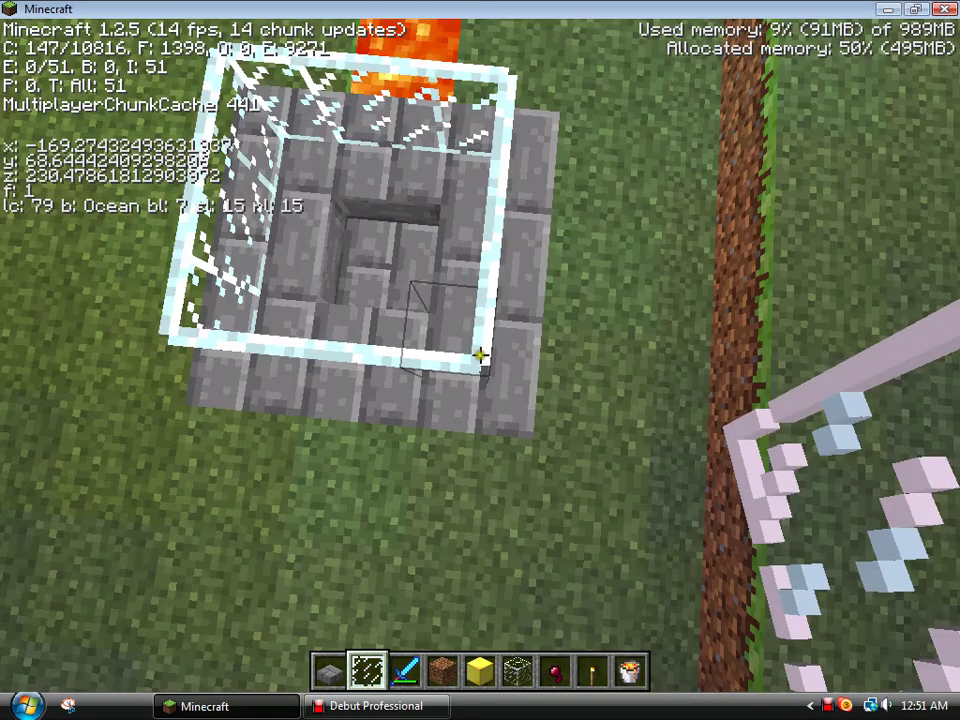
# - Build a cross and column of glass panes above the pod, then overlook the lava trench
pyautogui.rightClick(480, 355)
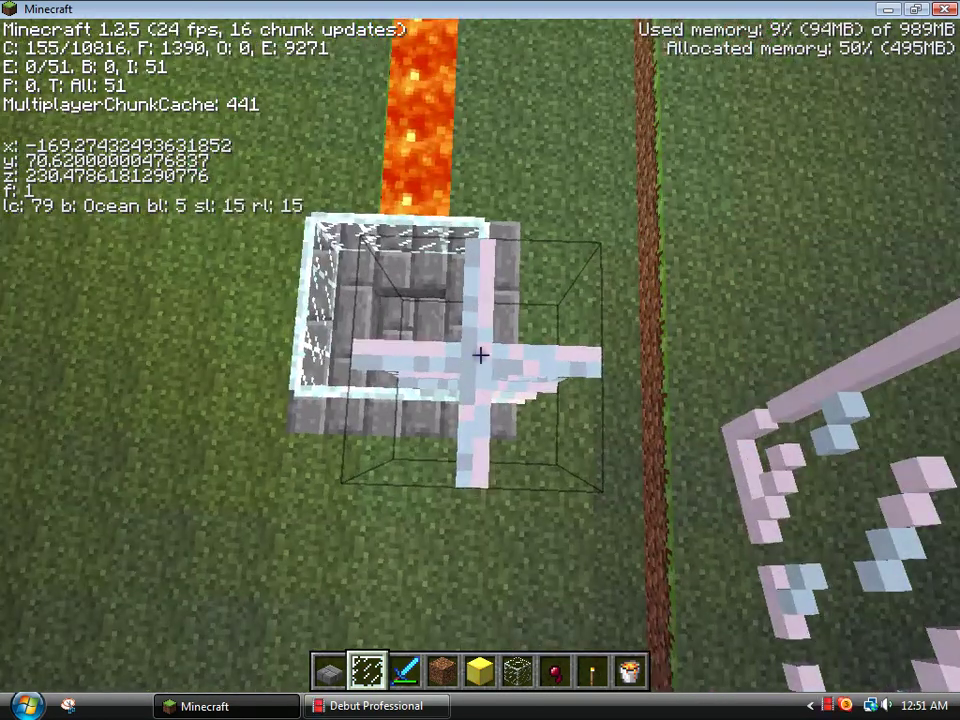
pyautogui.rightClick(480, 355)
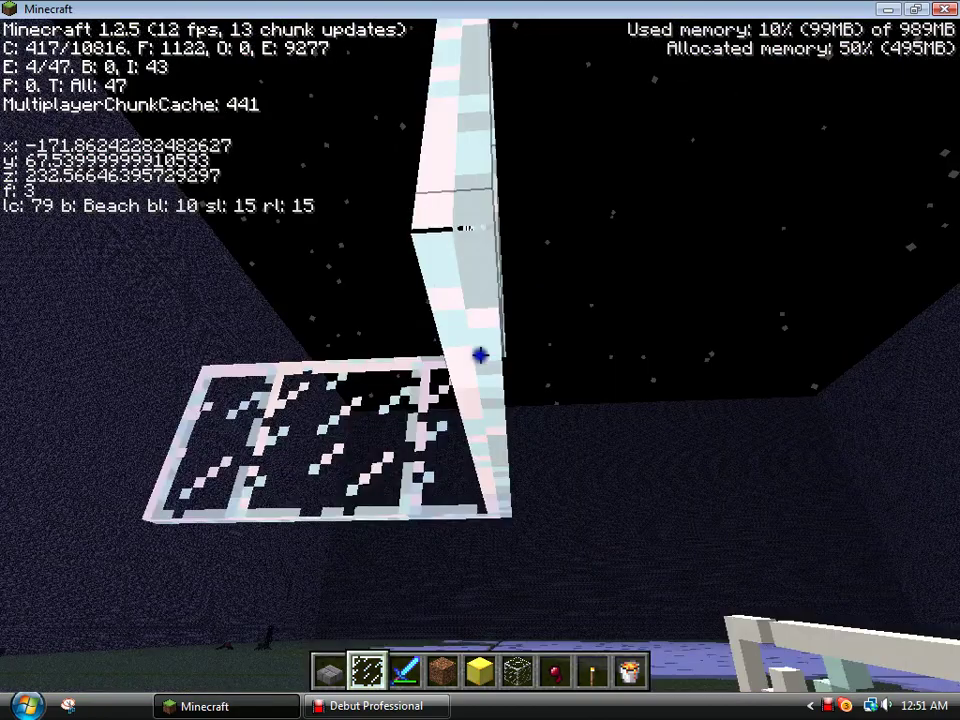
pyautogui.rightClick(480, 360)
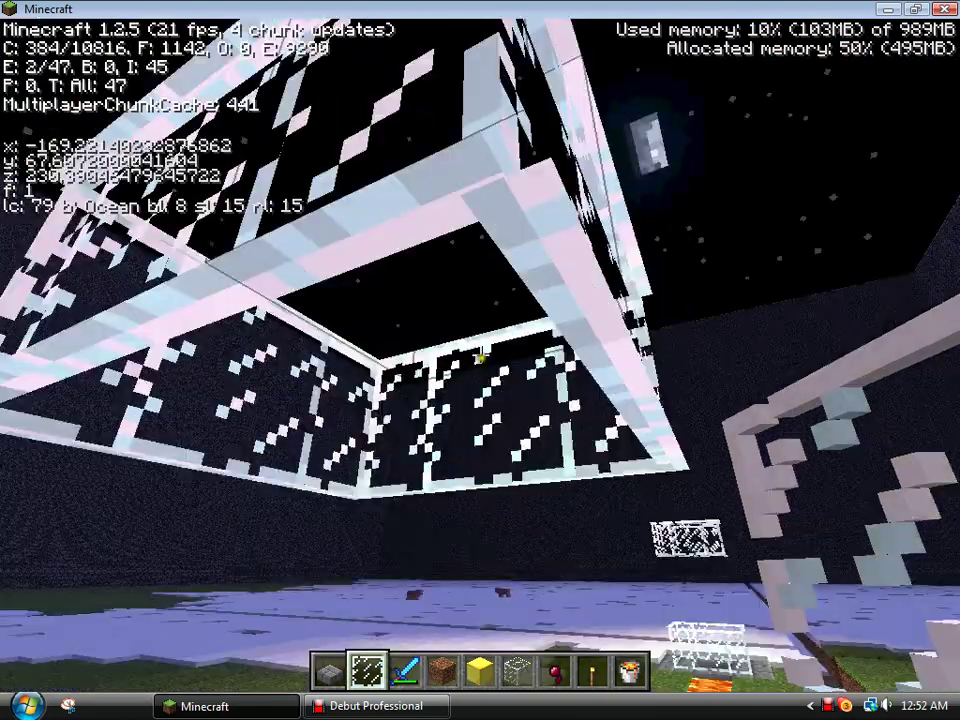
pyautogui.scroll(-3, 480, 356)
pyautogui.scroll(-1, 480, 356)
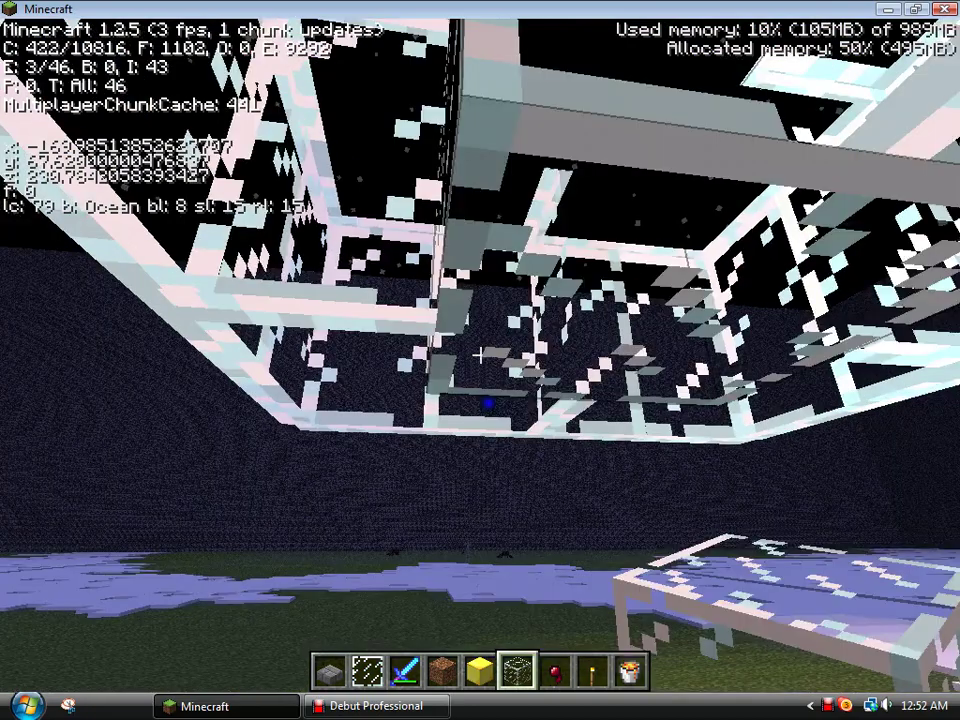
pyautogui.press('w')
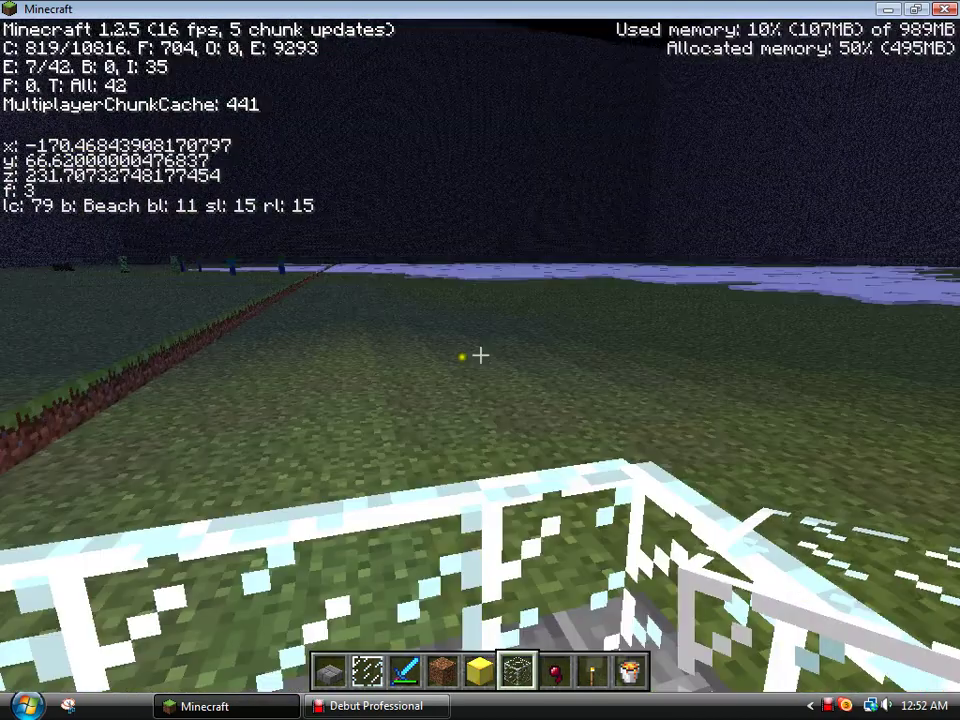
pyautogui.press('space')
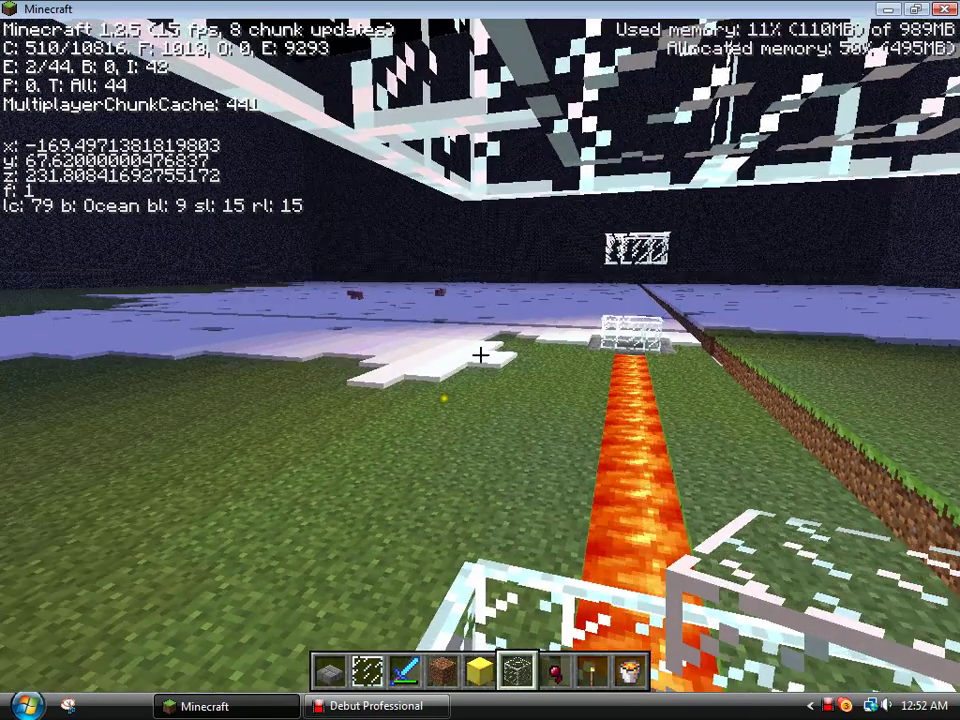
# - With the lava bucket held, dig a dirt trench into the grass beside the pod
pyautogui.press('9')
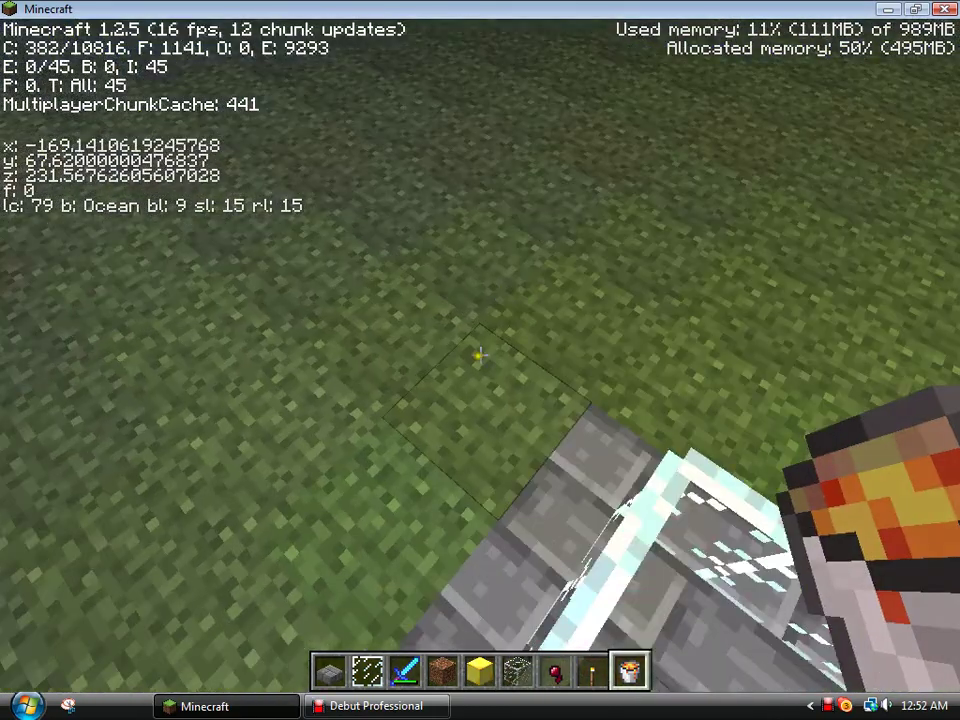
pyautogui.press('s')
pyautogui.press('space')
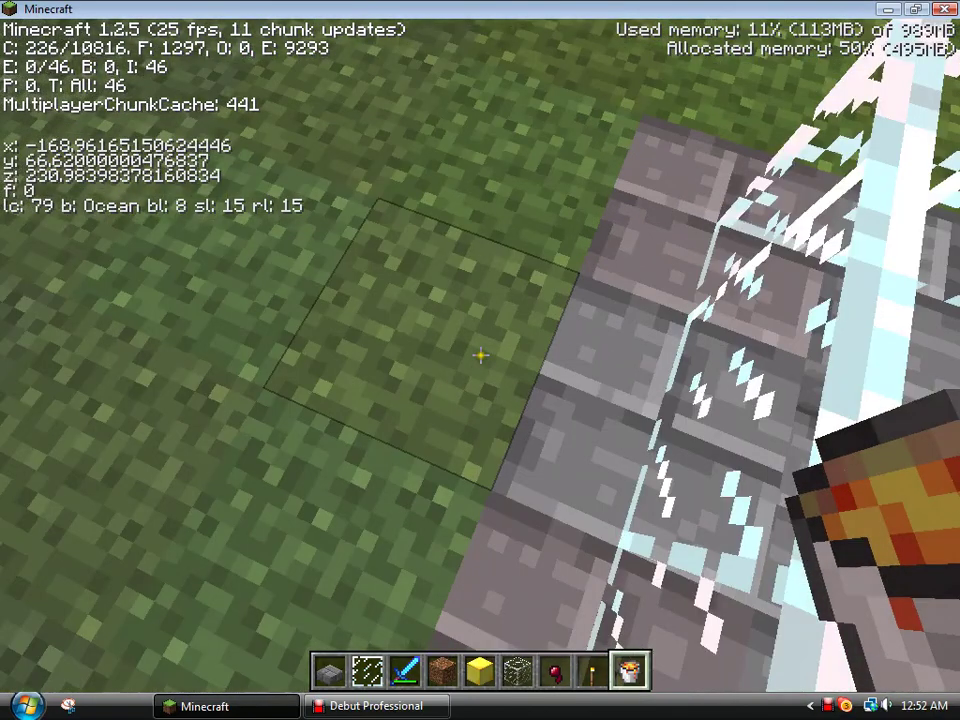
pyautogui.click(480, 354)
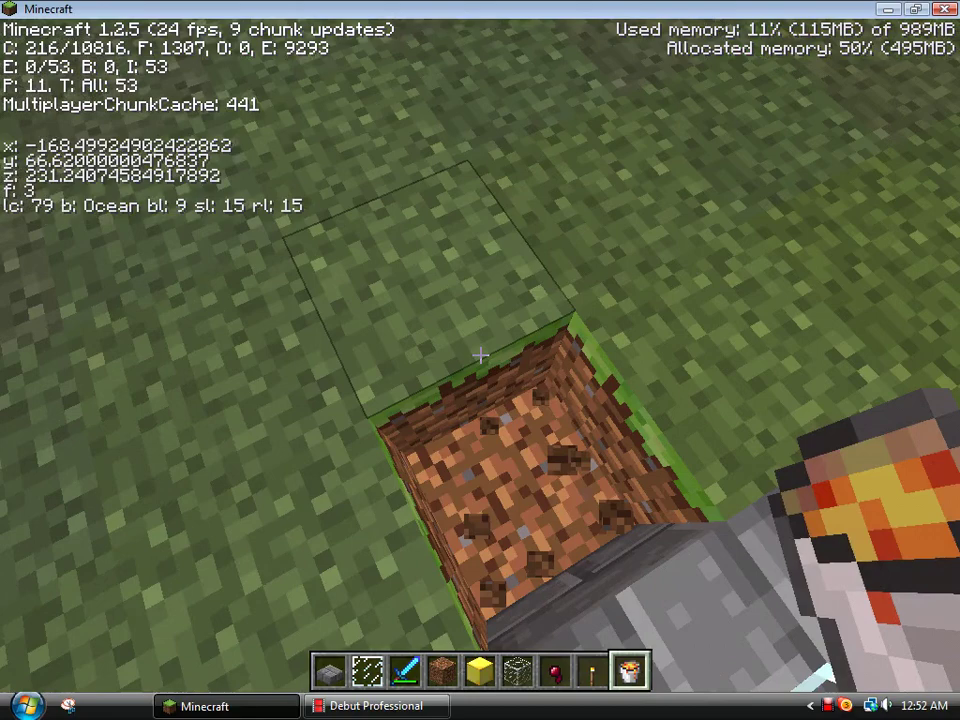
pyautogui.click(480, 354)
pyautogui.press('w')
pyautogui.press('w')
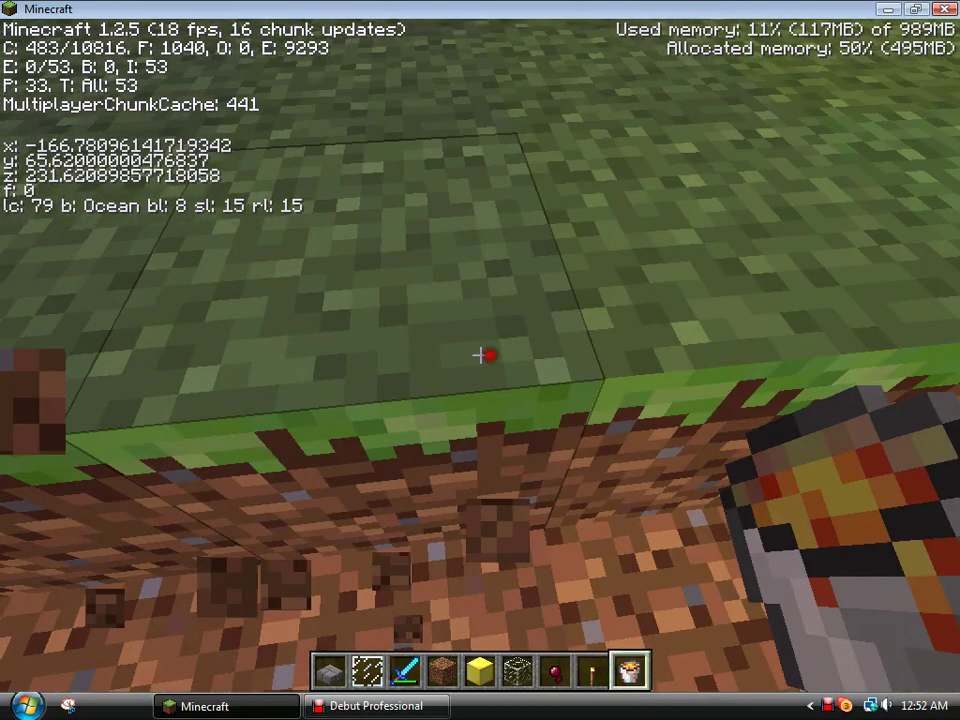
pyautogui.press('space')
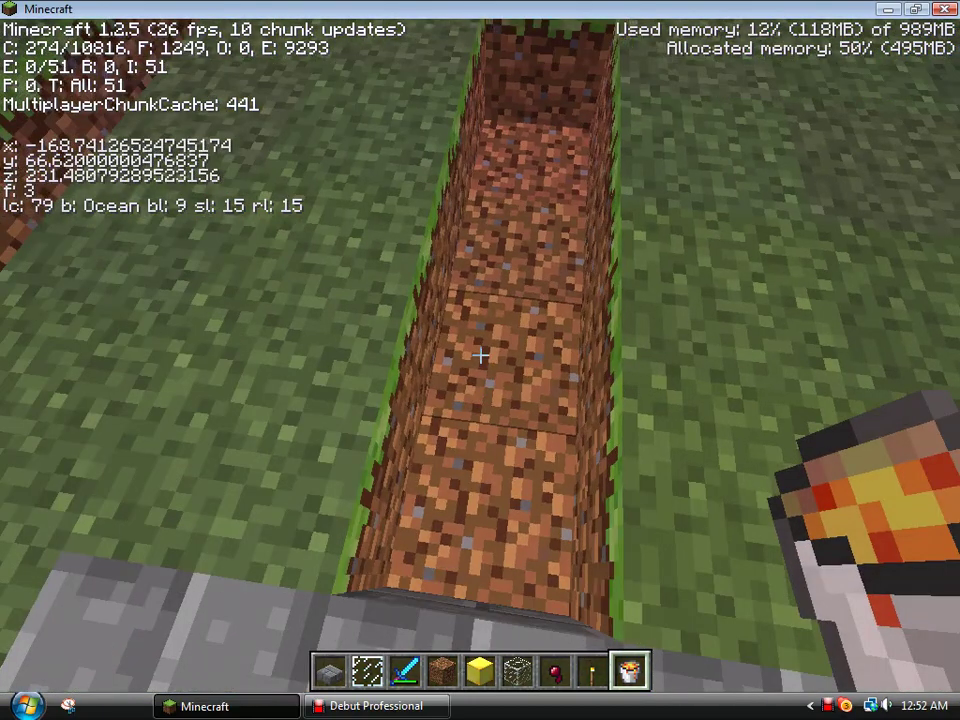
pyautogui.press('w')
pyautogui.click(480, 355)
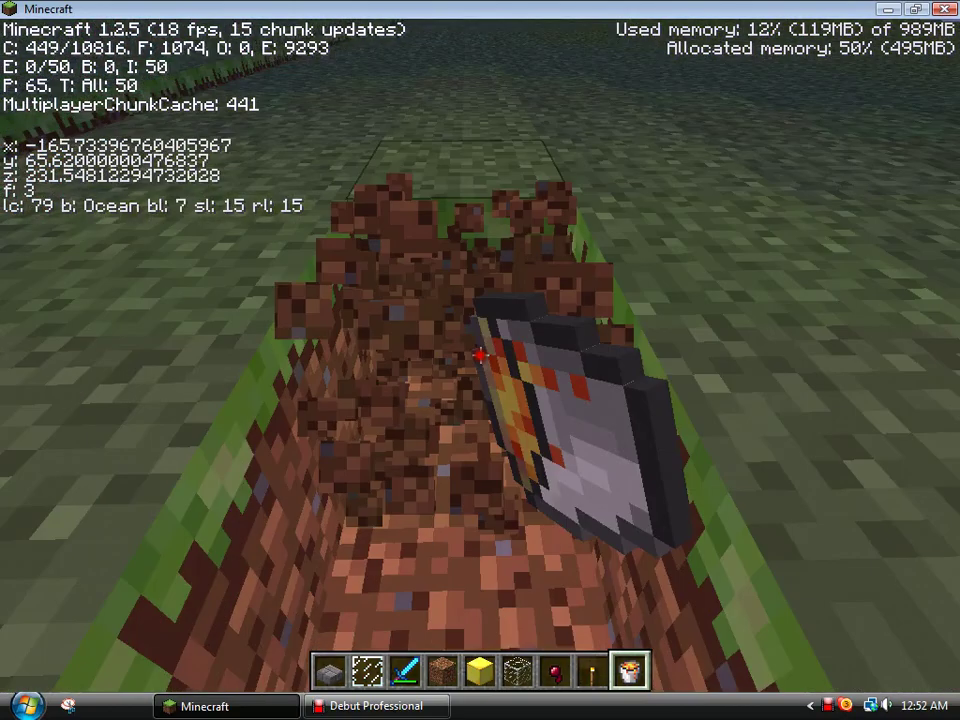
pyautogui.click(480, 355)
# - Extend the trench forward and climb out onto the grass
pyautogui.press('w')
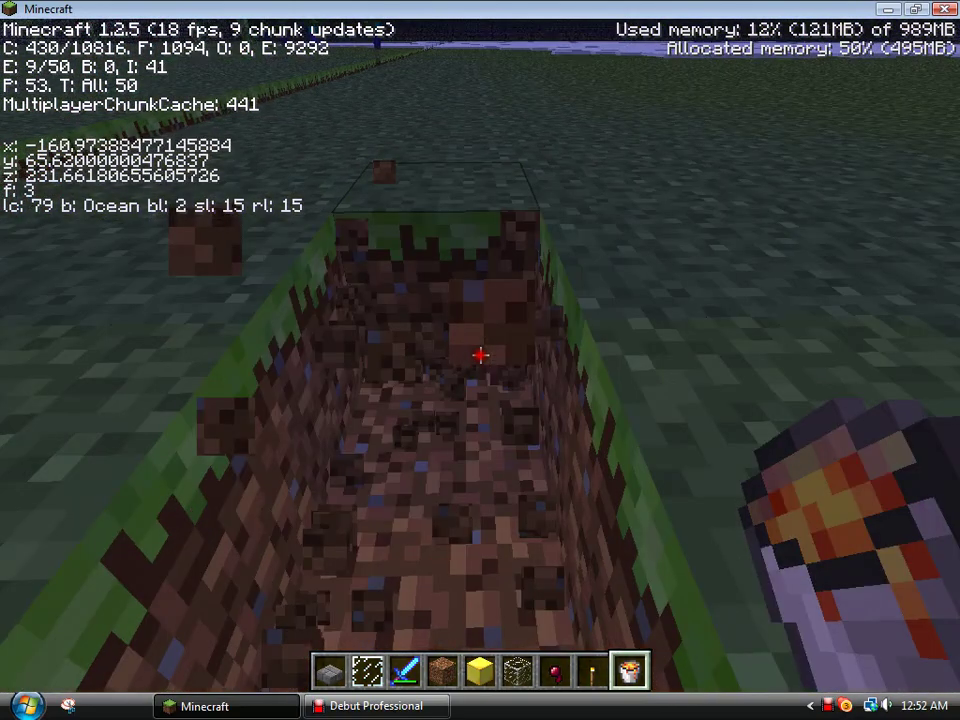
pyautogui.click(480, 355)
pyautogui.press('w')
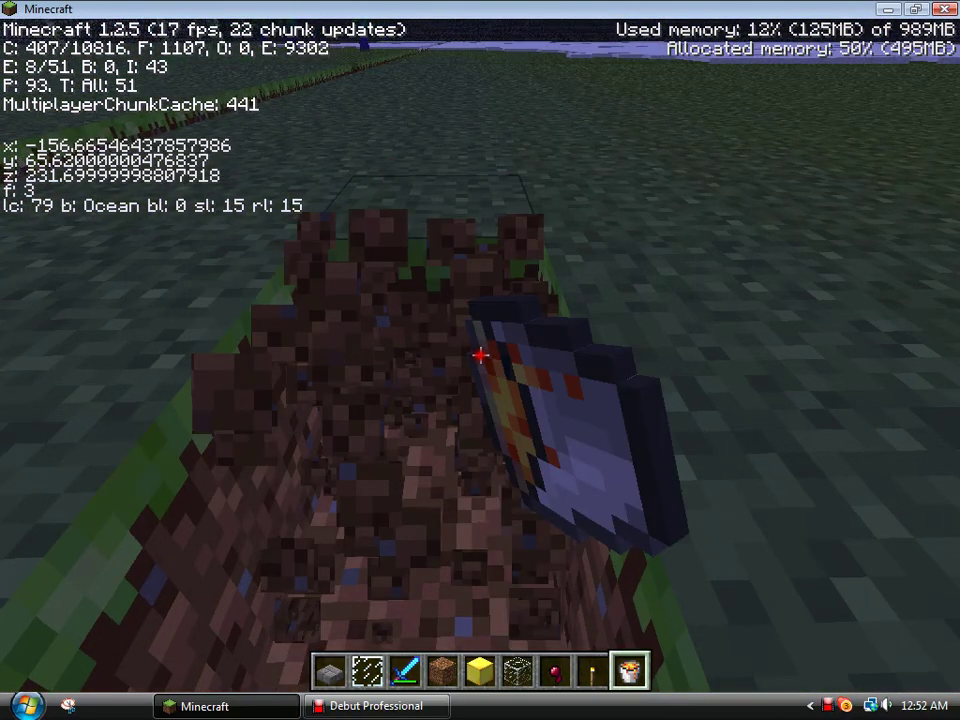
pyautogui.press('w')
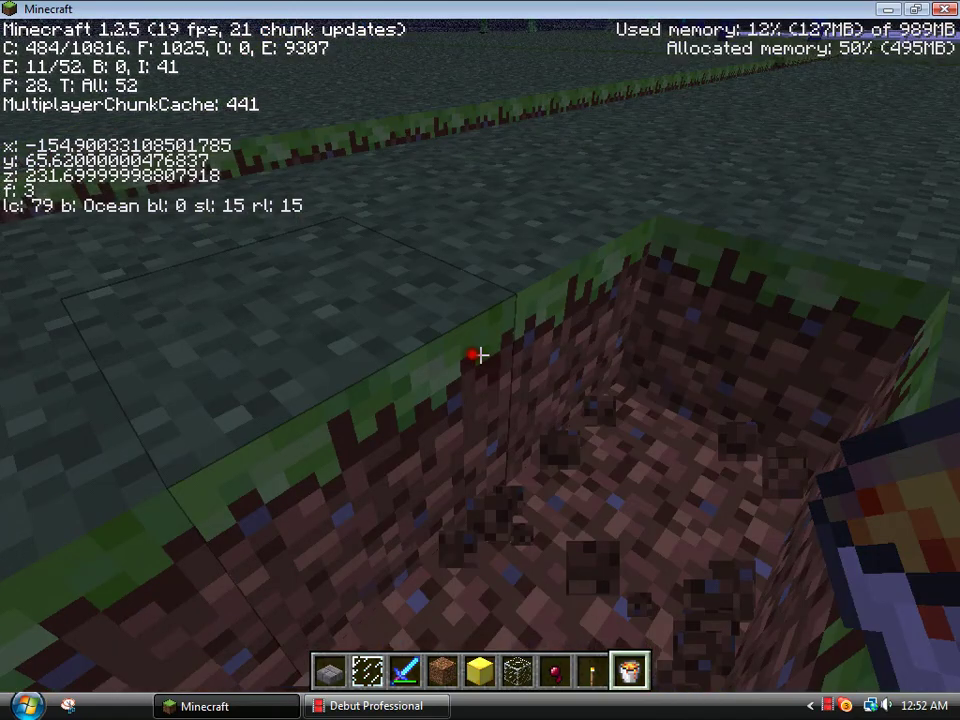
pyautogui.press('w')
pyautogui.press('space')
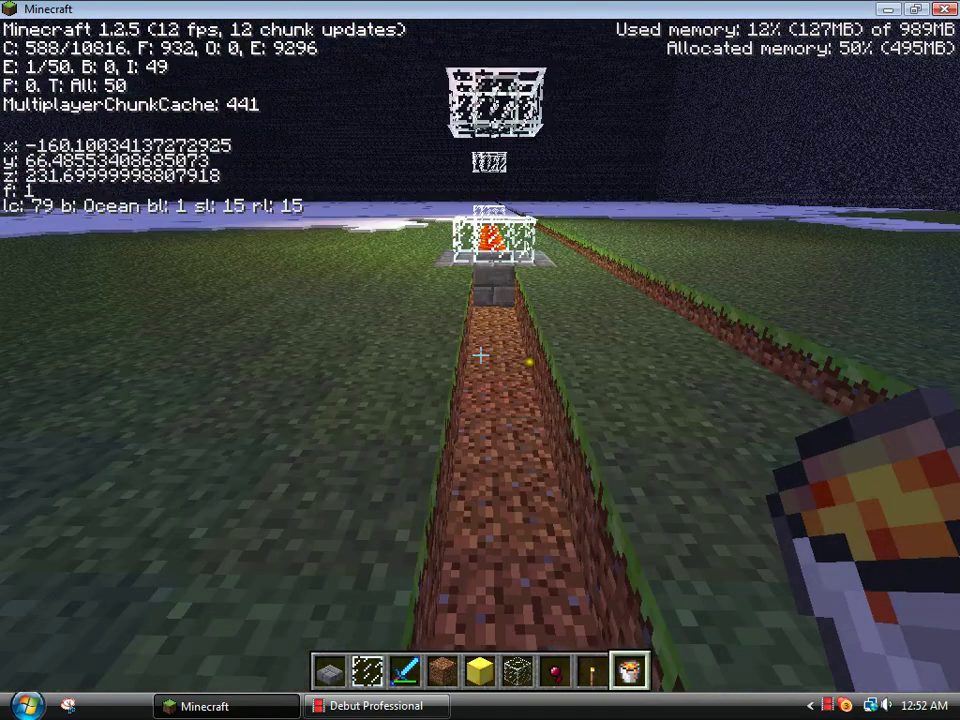
# - Walk back past the glass pod and east along the dirt trench to its end
pyautogui.press('w')
pyautogui.press('s')
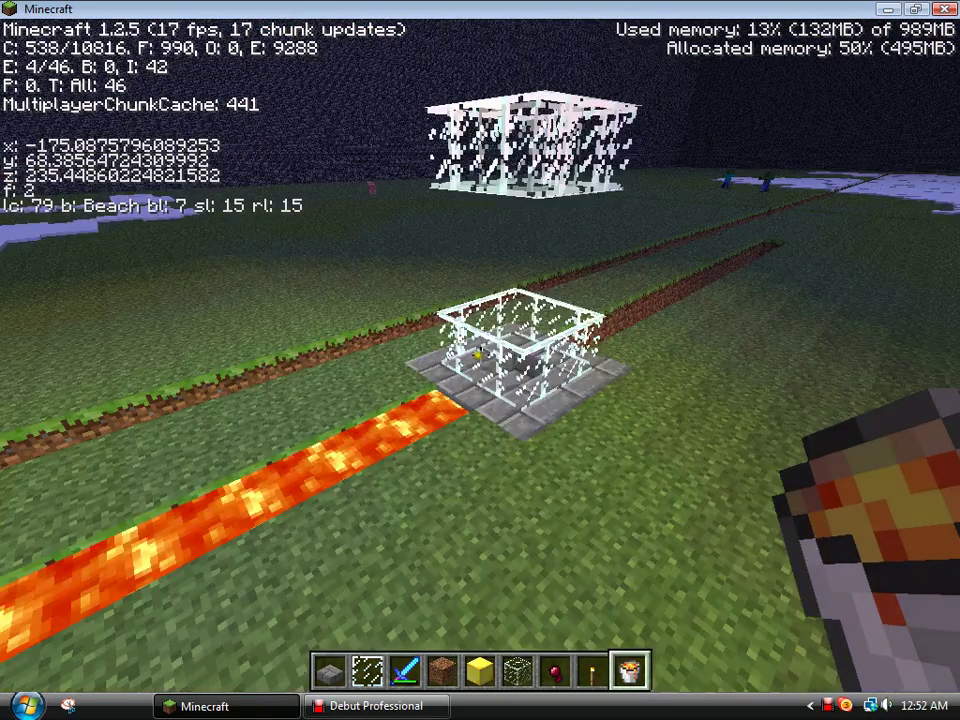
pyautogui.press('w')
pyautogui.press('d')
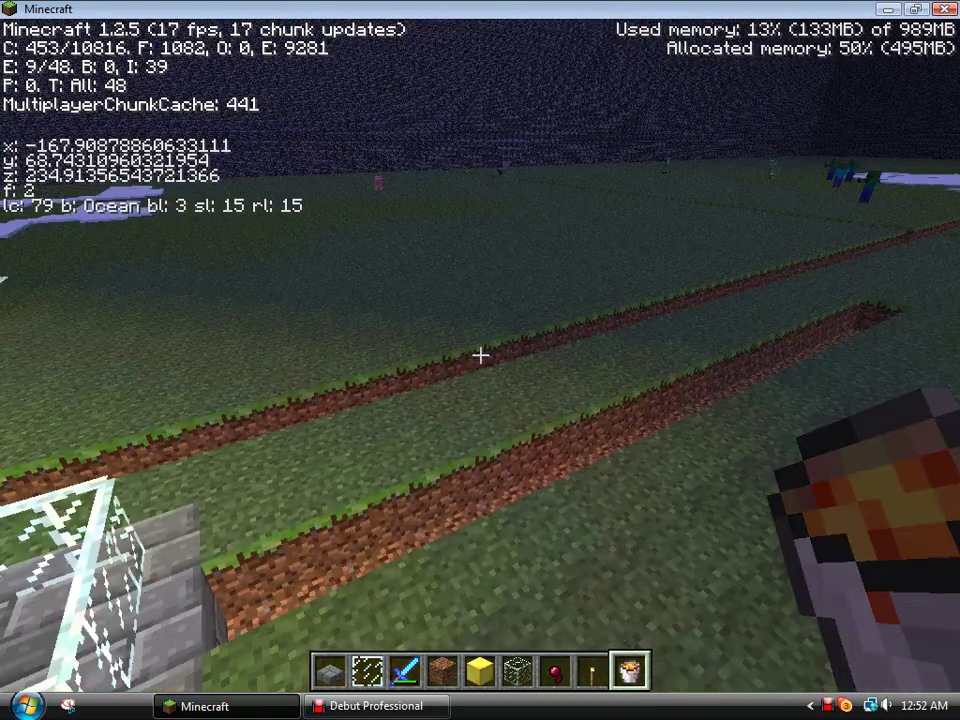
pyautogui.press('w')
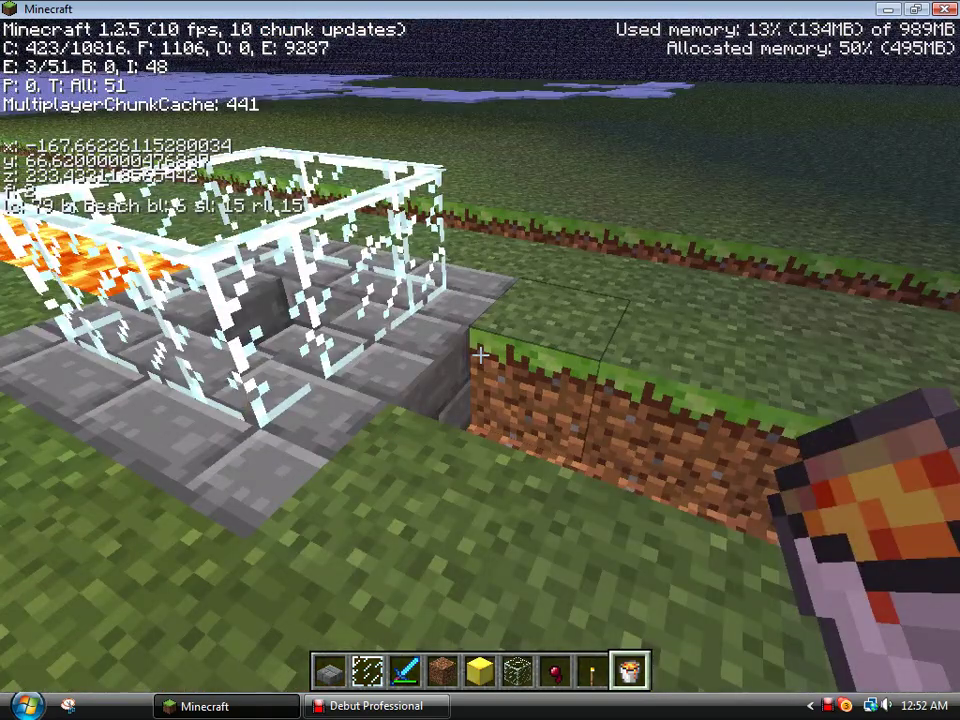
pyautogui.press('w')
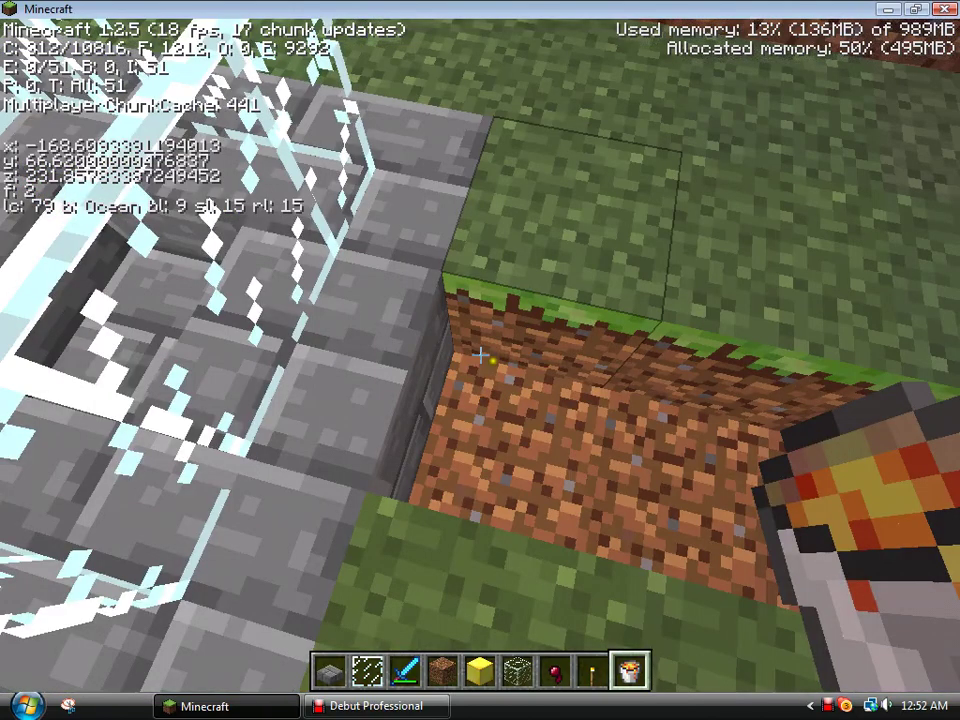
pyautogui.press('w')
pyautogui.press('w')
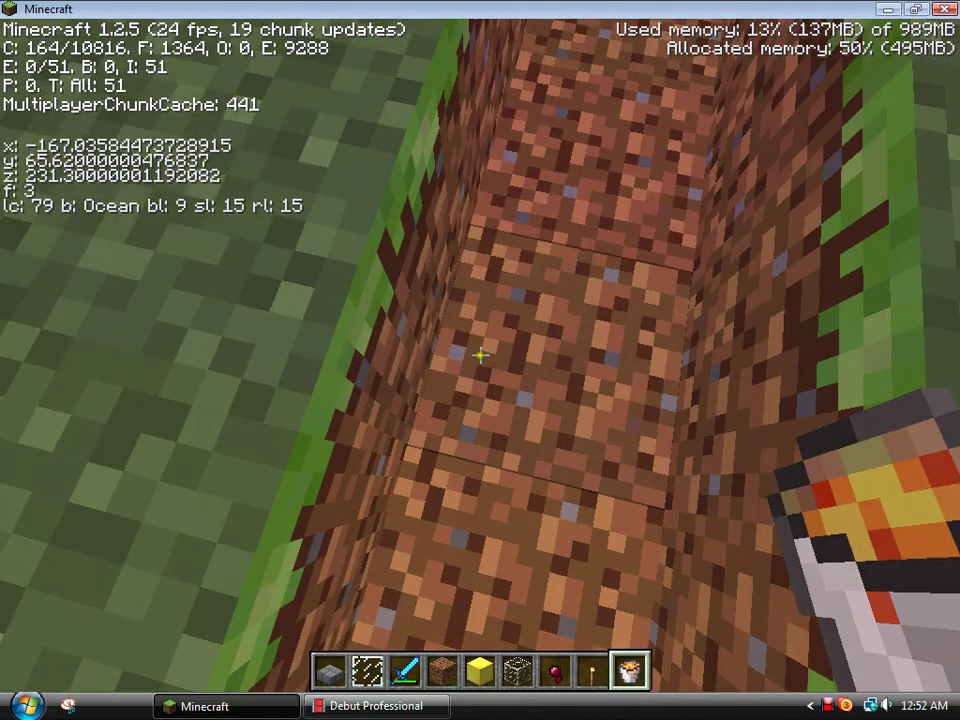
pyautogui.press('w')
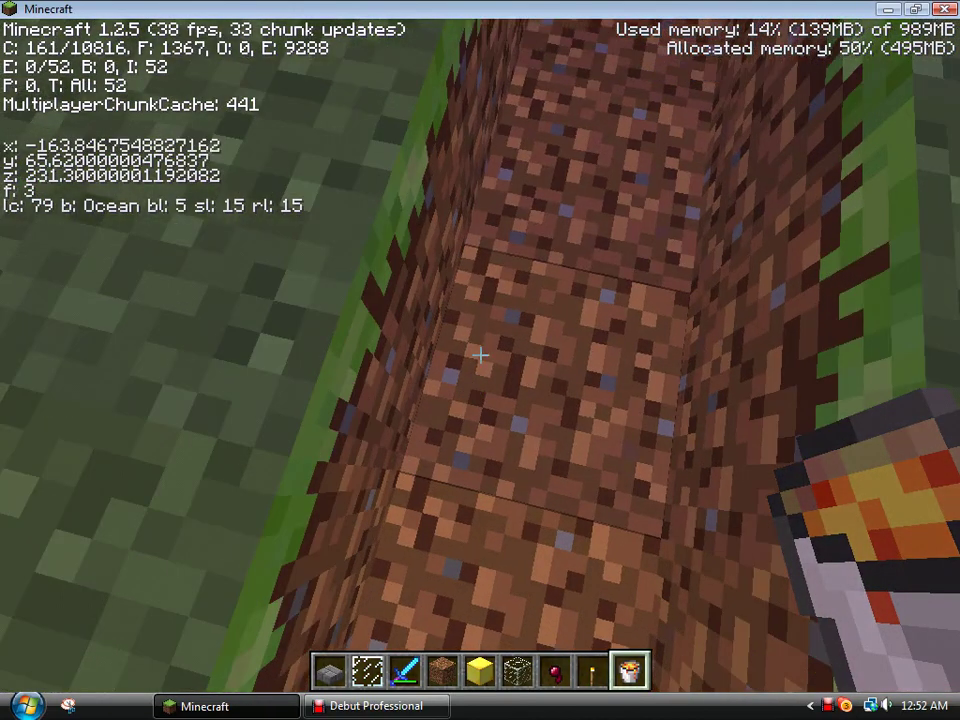
pyautogui.press('w')
pyautogui.press('w')
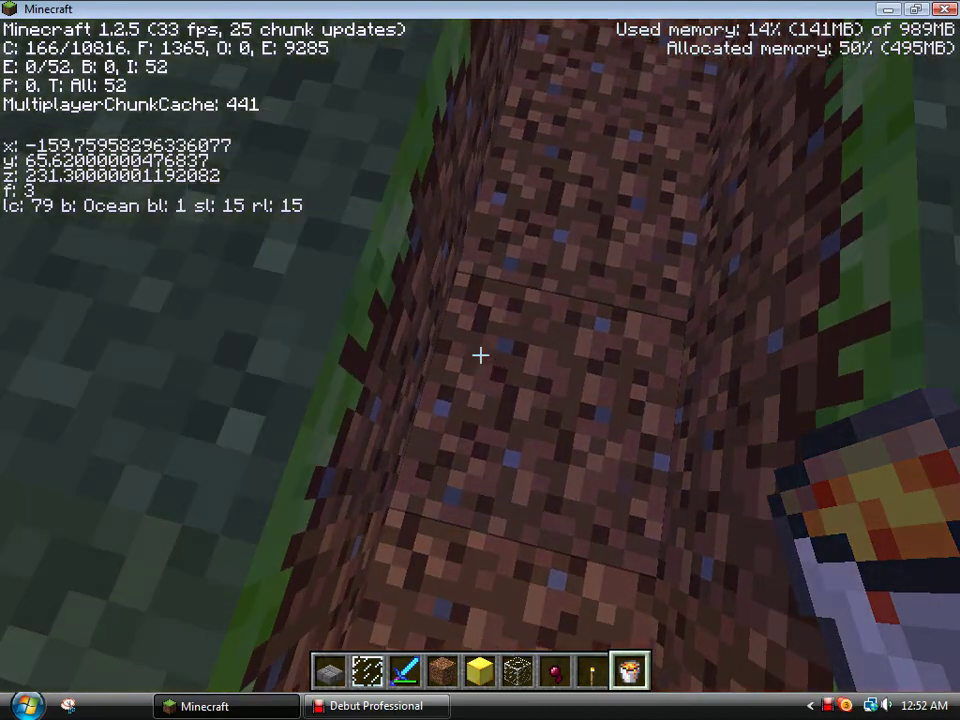
pyautogui.press('w')
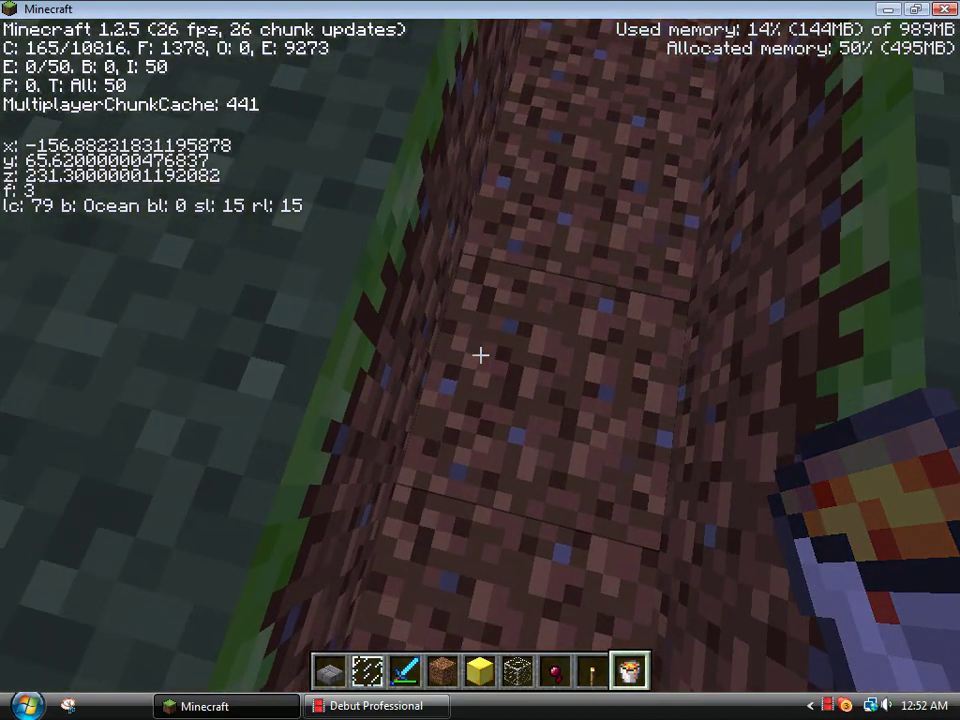
pyautogui.press('w')
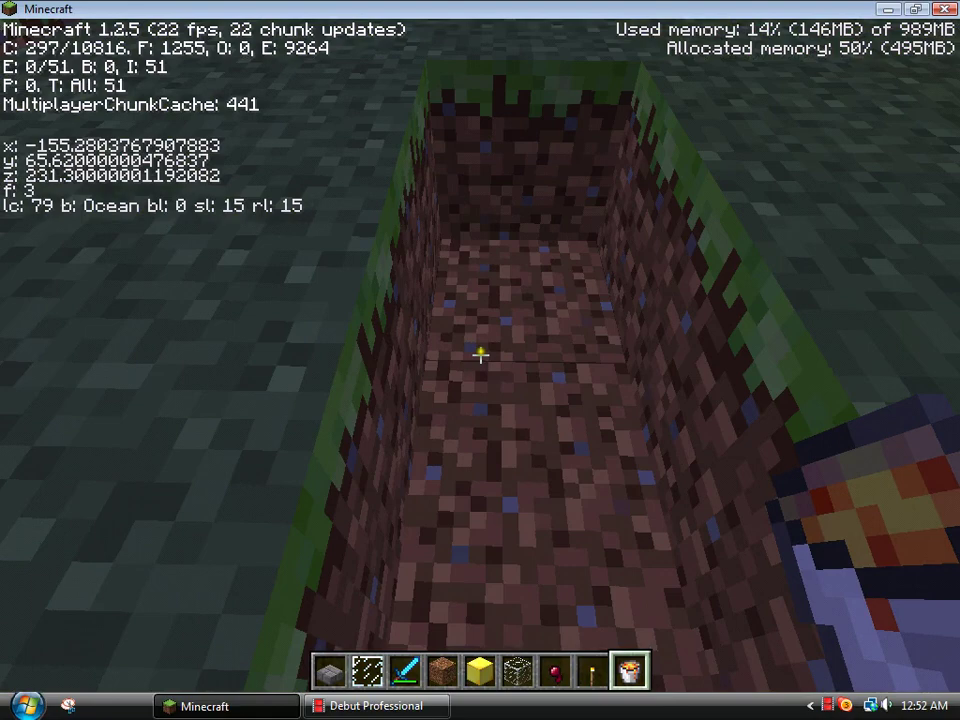
# - Open and close the inventory, climb onto the stone ground and head east
pyautogui.press('e')
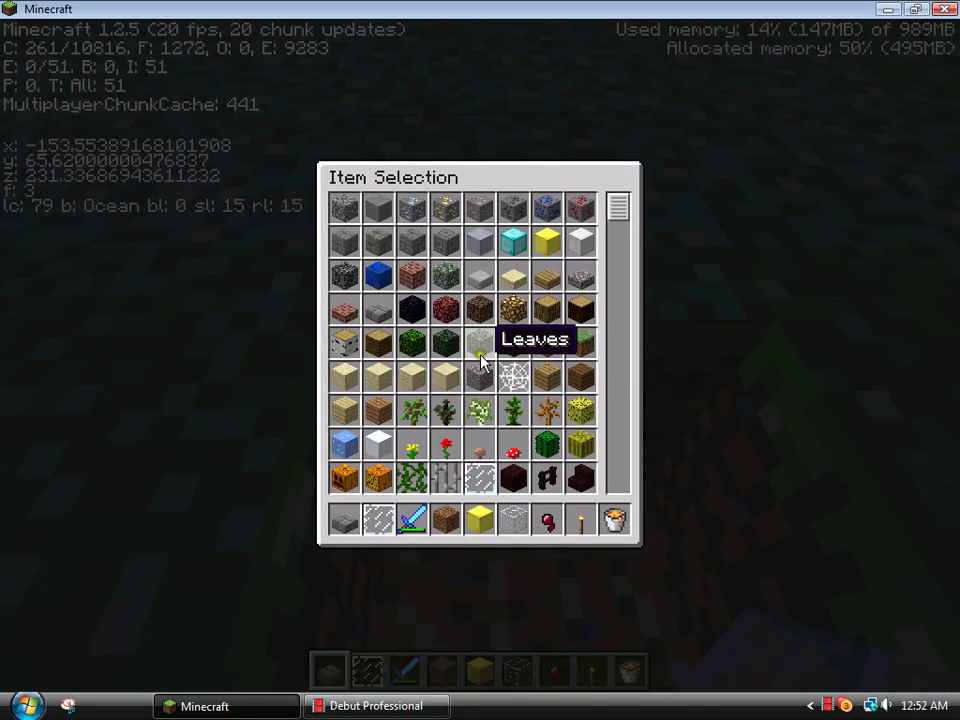
pyautogui.press('e')
pyautogui.press('space')
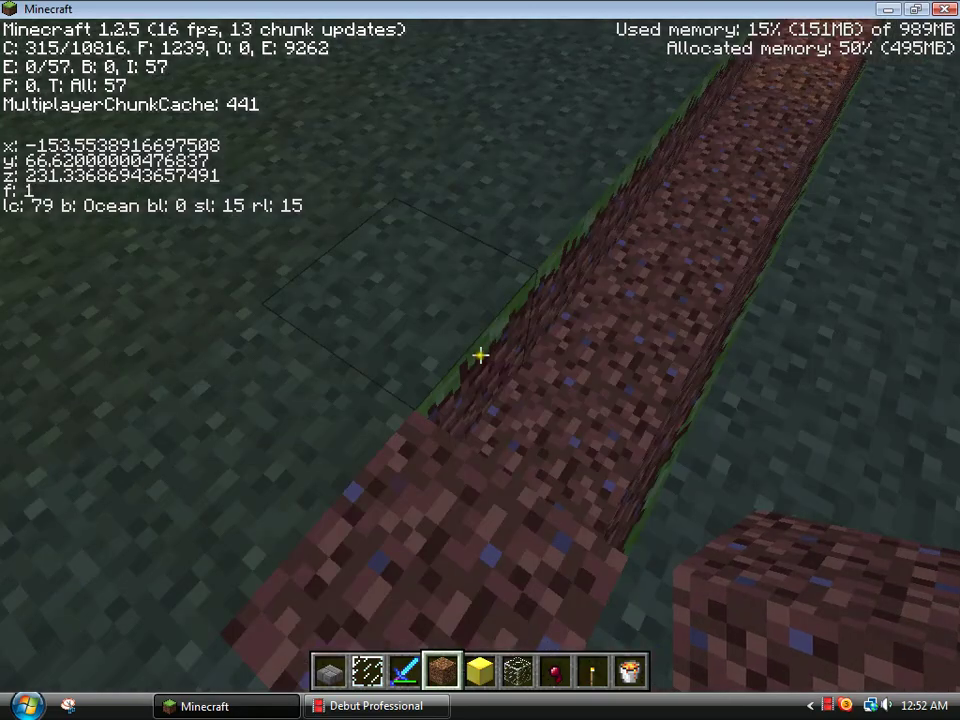
pyautogui.press('s')
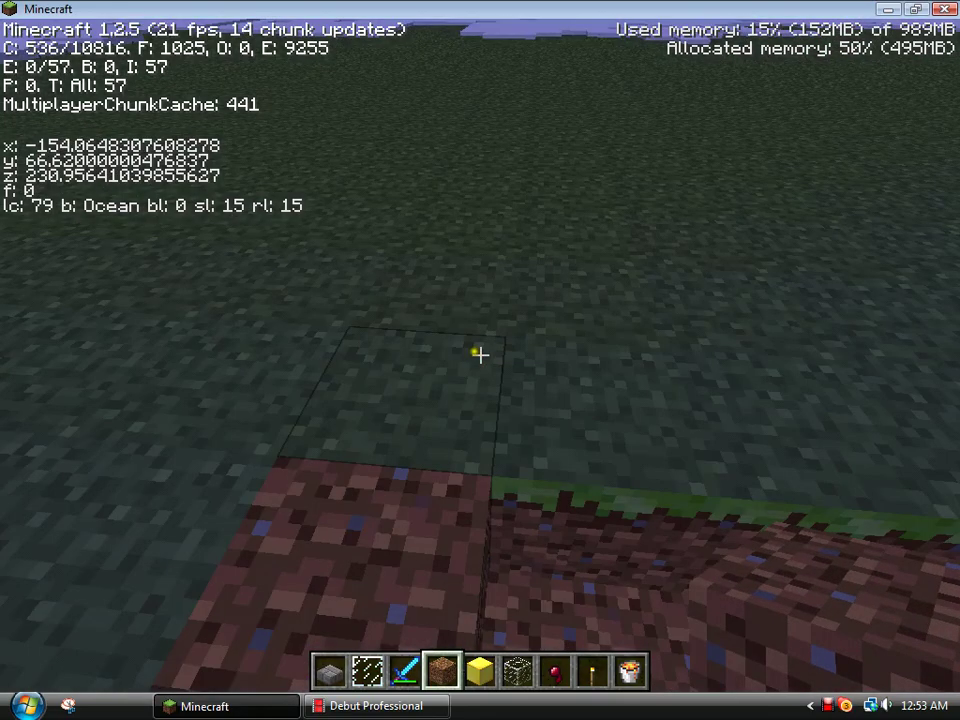
pyautogui.press('w')
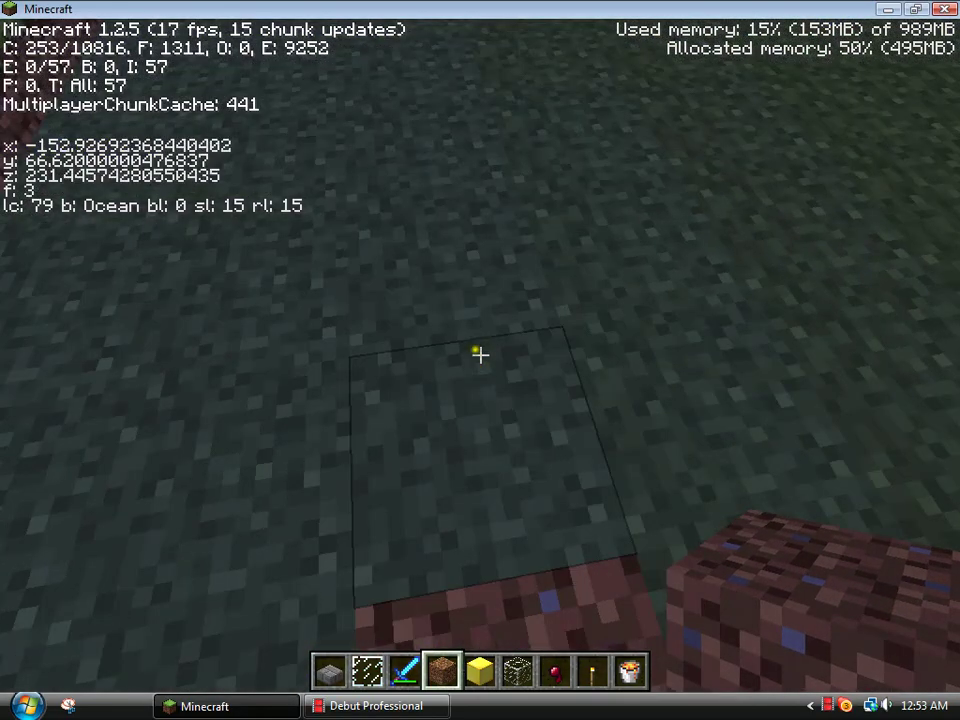
pyautogui.press('w')
pyautogui.press('w')
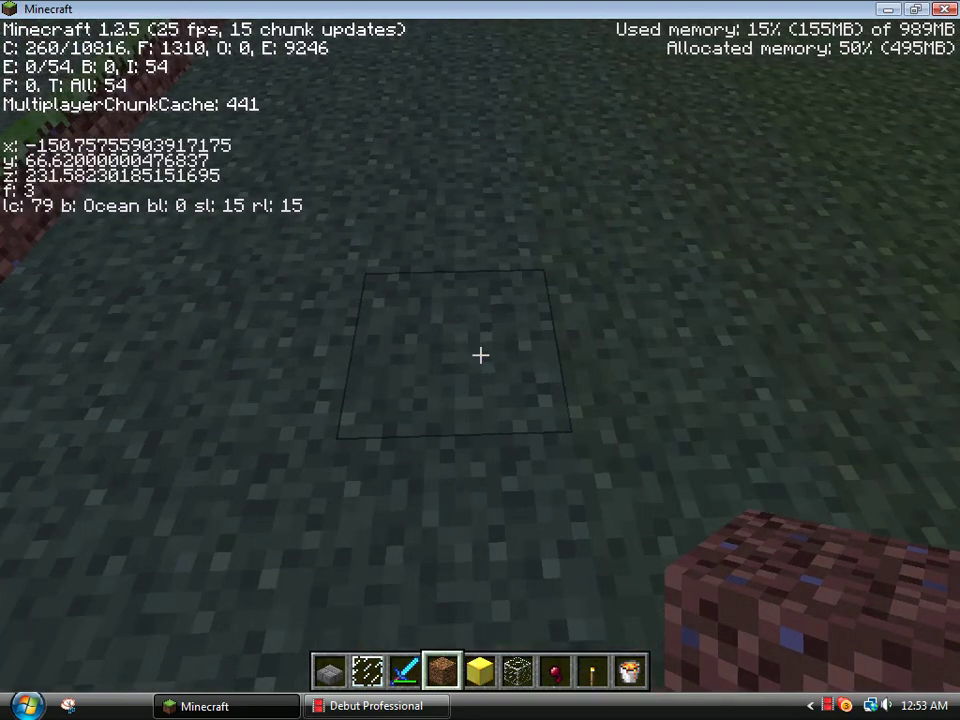
pyautogui.press('w')
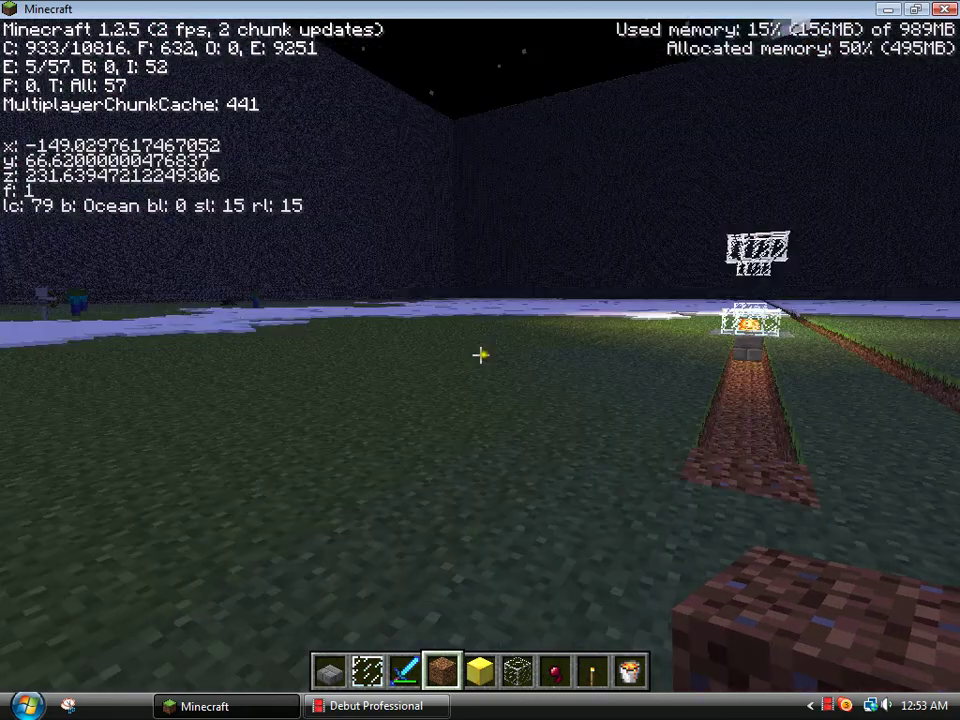
# - Walk a few blocks east toward the grass edge and line up a spot
pyautogui.press('w')
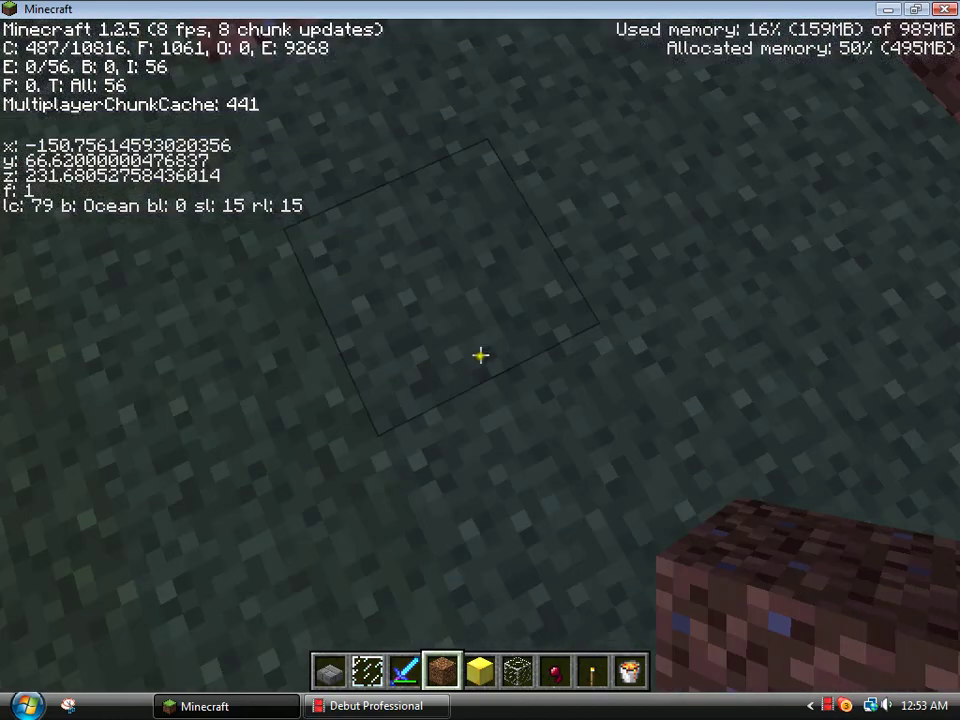
pyautogui.press('w')
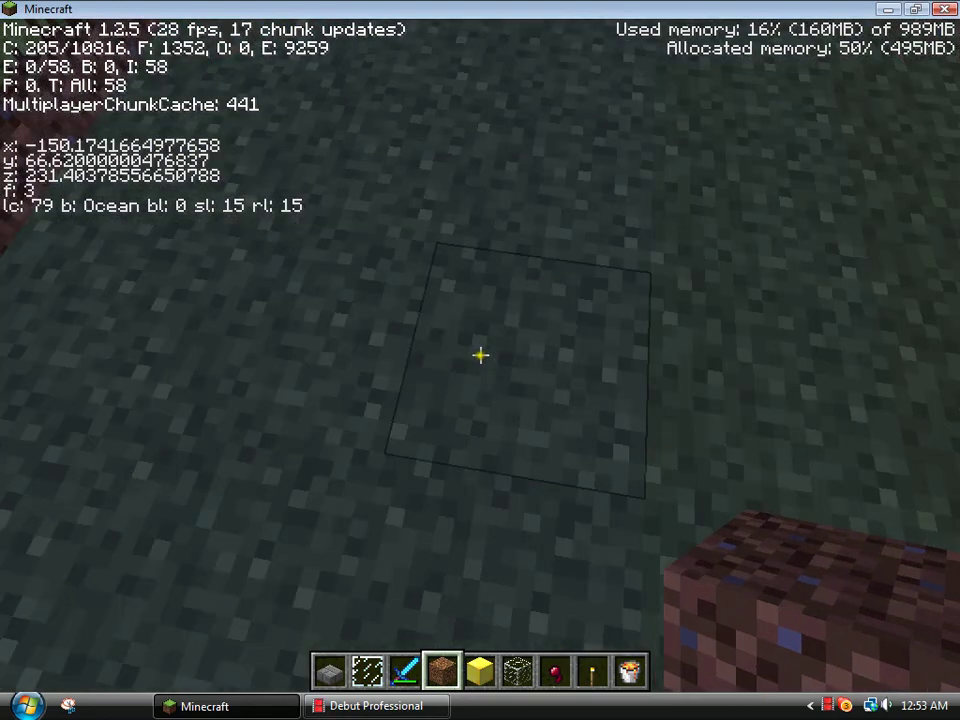
pyautogui.press('w')
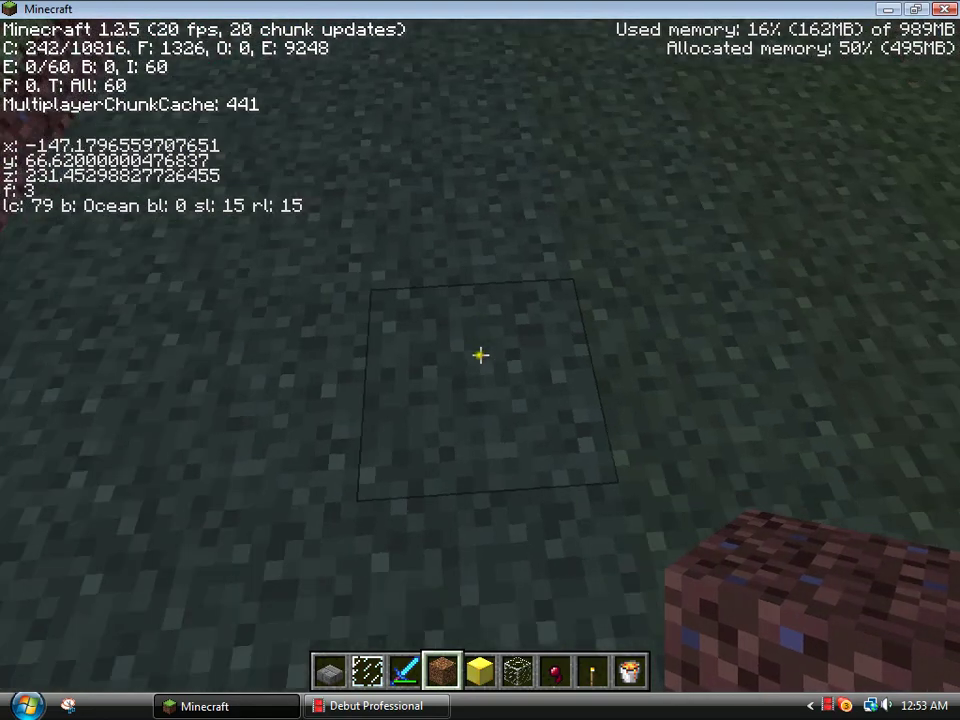
pyautogui.press('w')
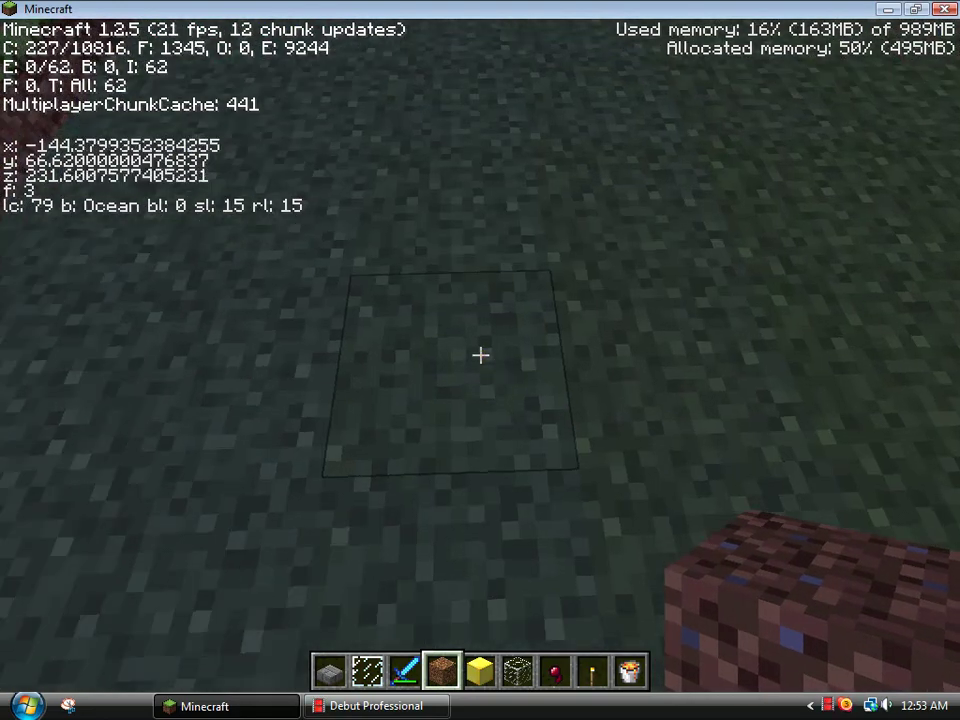
pyautogui.press('w')
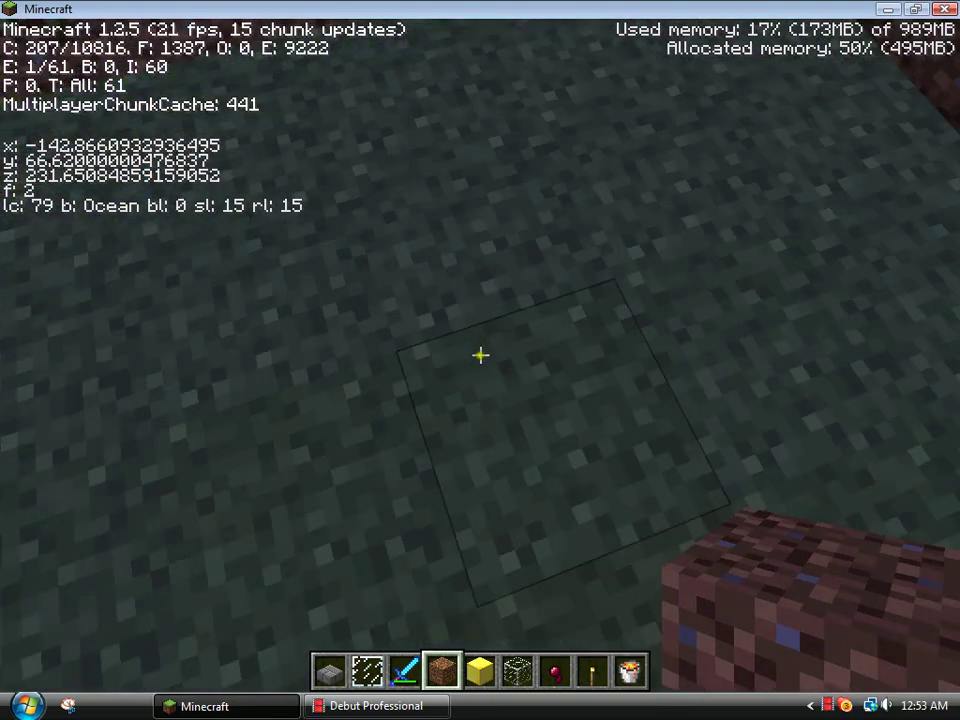
pyautogui.press('s')
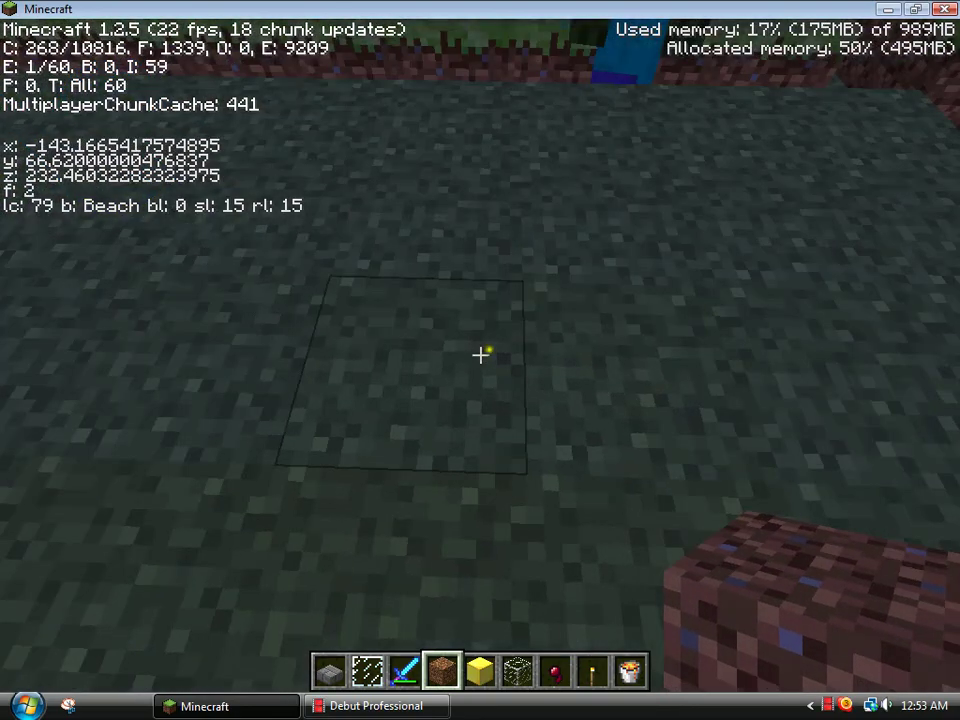
pyautogui.press('a')
# - Try a stone slab in the floor hole, then refill it flush with dirt
pyautogui.rightClick(480, 354)
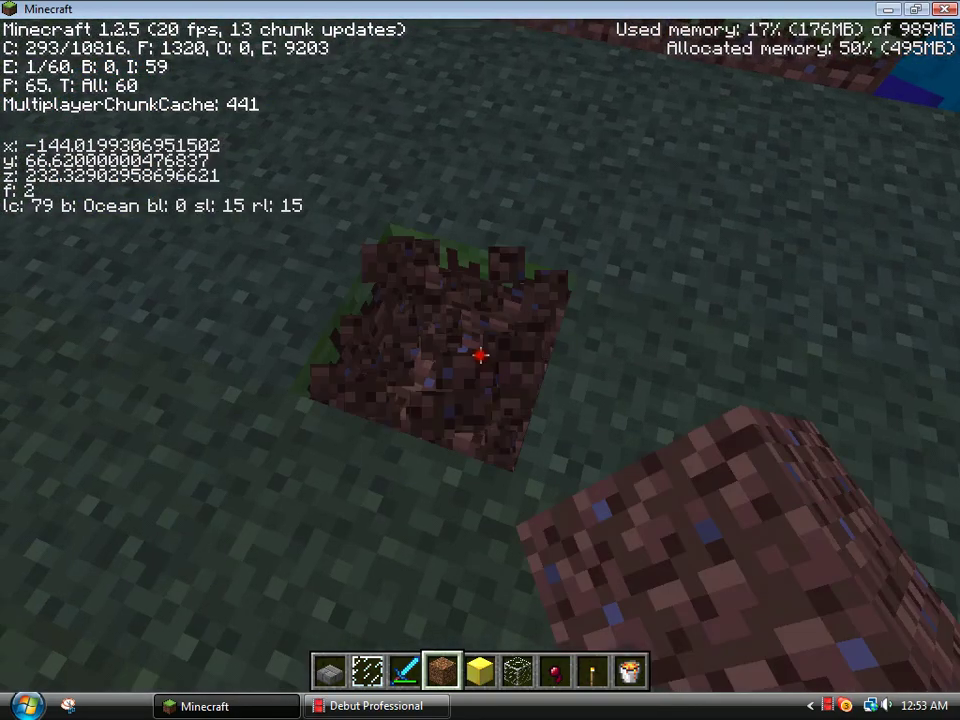
pyautogui.click(480, 354)
pyautogui.press('1')
pyautogui.rightClick(480, 354)
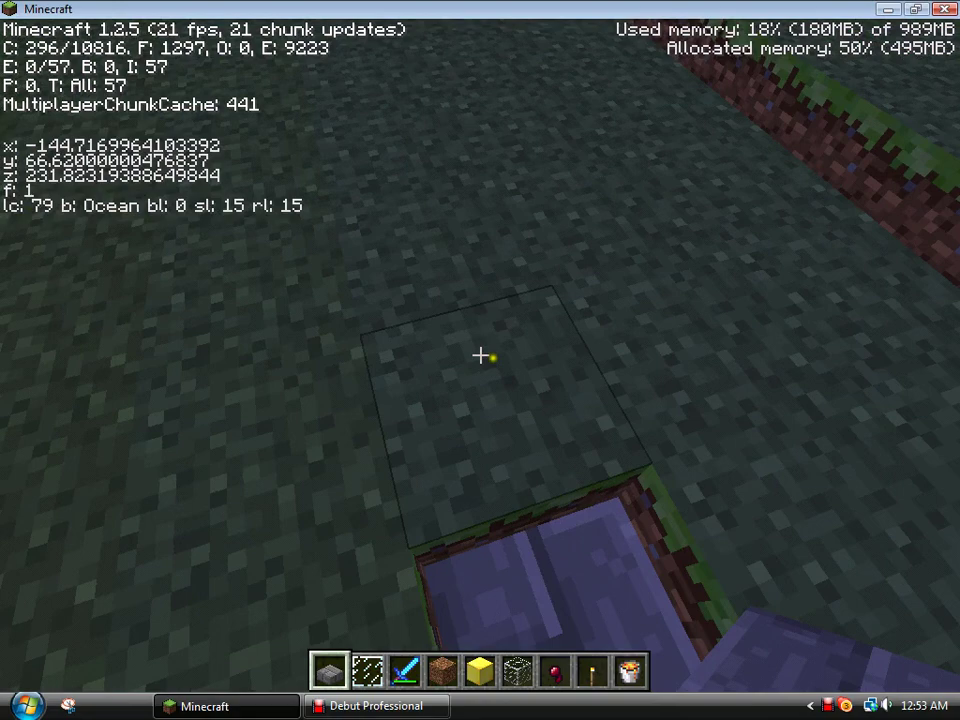
pyautogui.click(480, 354)
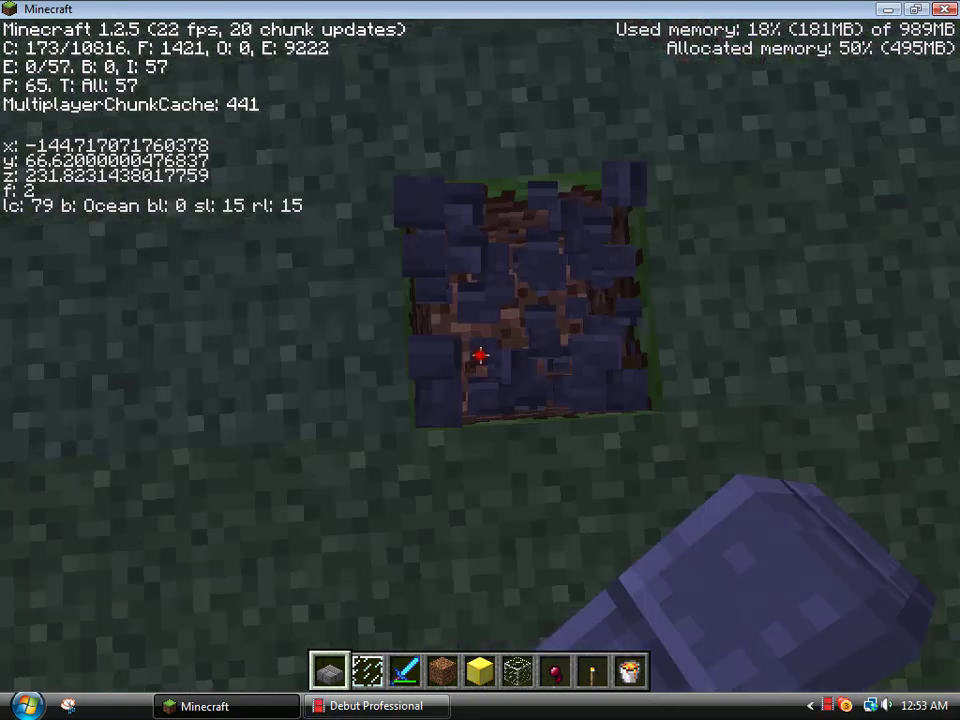
pyautogui.press('4')
pyautogui.rightClick(480, 354)
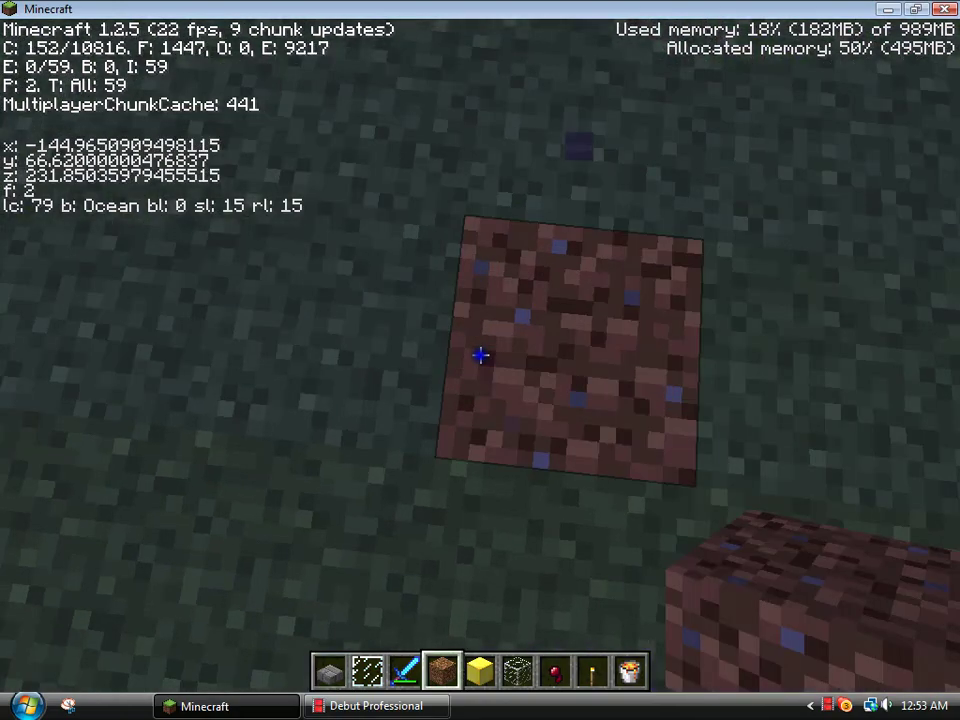
pyautogui.press('s')
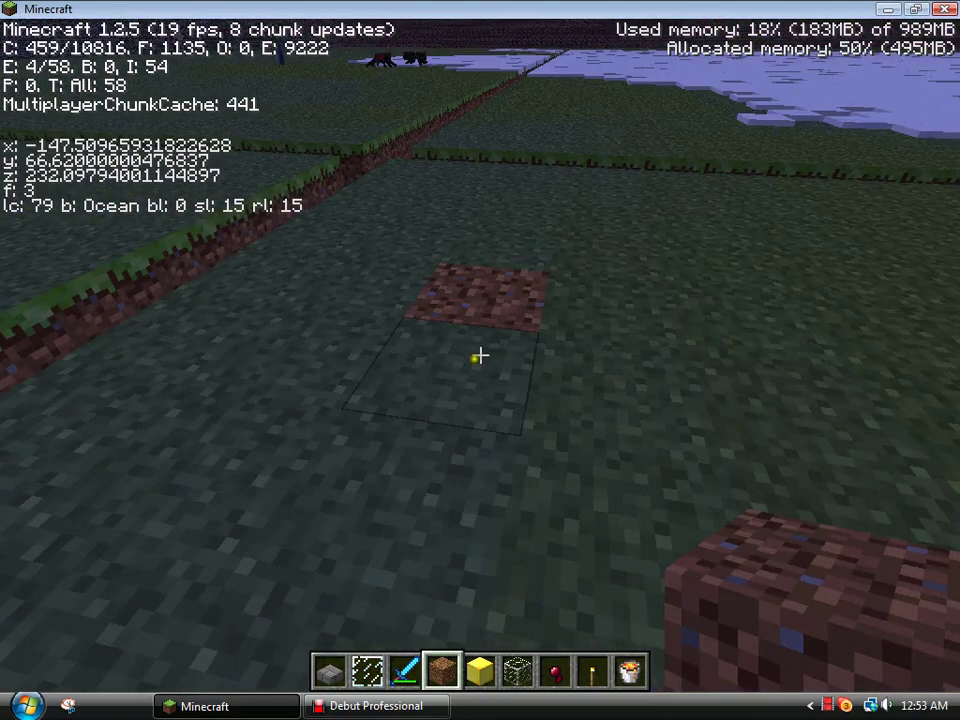
pyautogui.press('w')
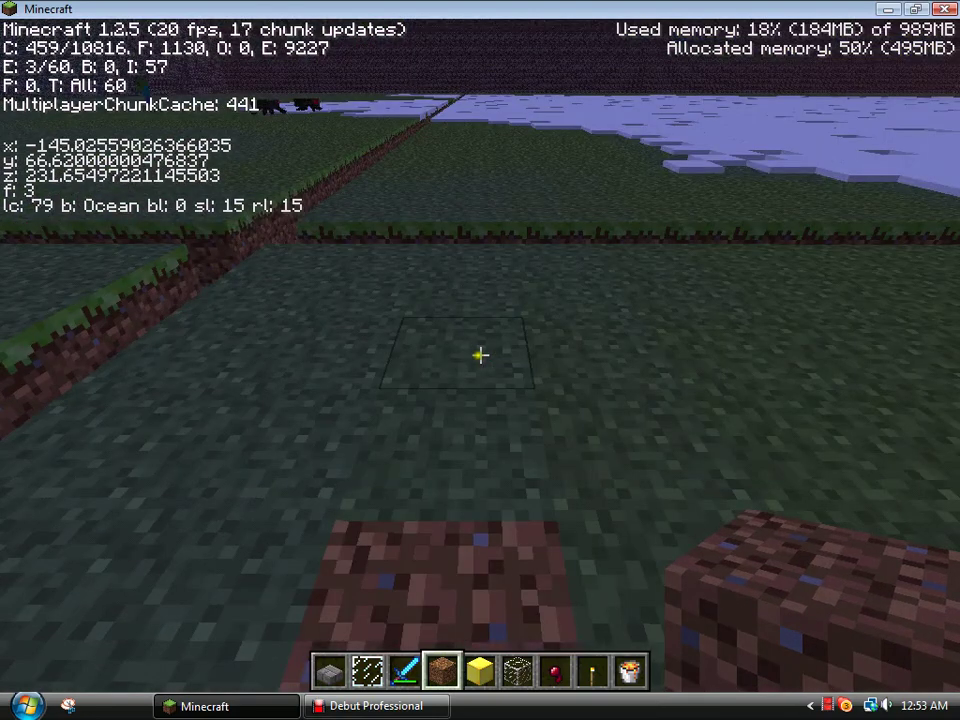
# - Pause the game, bring Debut Professional forward, then return to the Minecraft window
pyautogui.press('w')
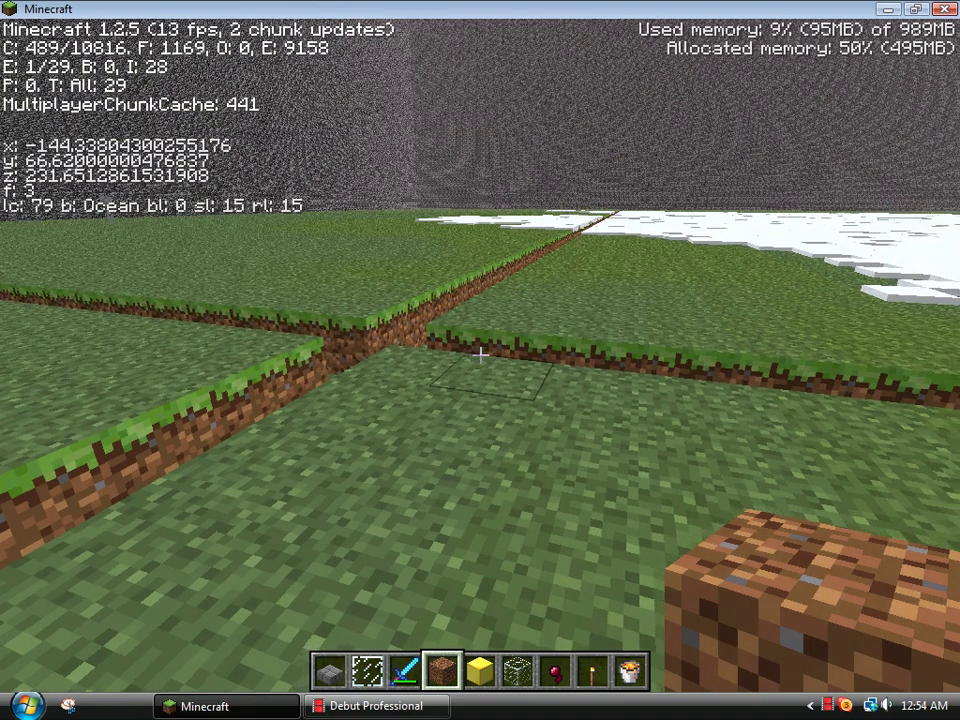
pyautogui.press('Escape')
pyautogui.click(414, 703)
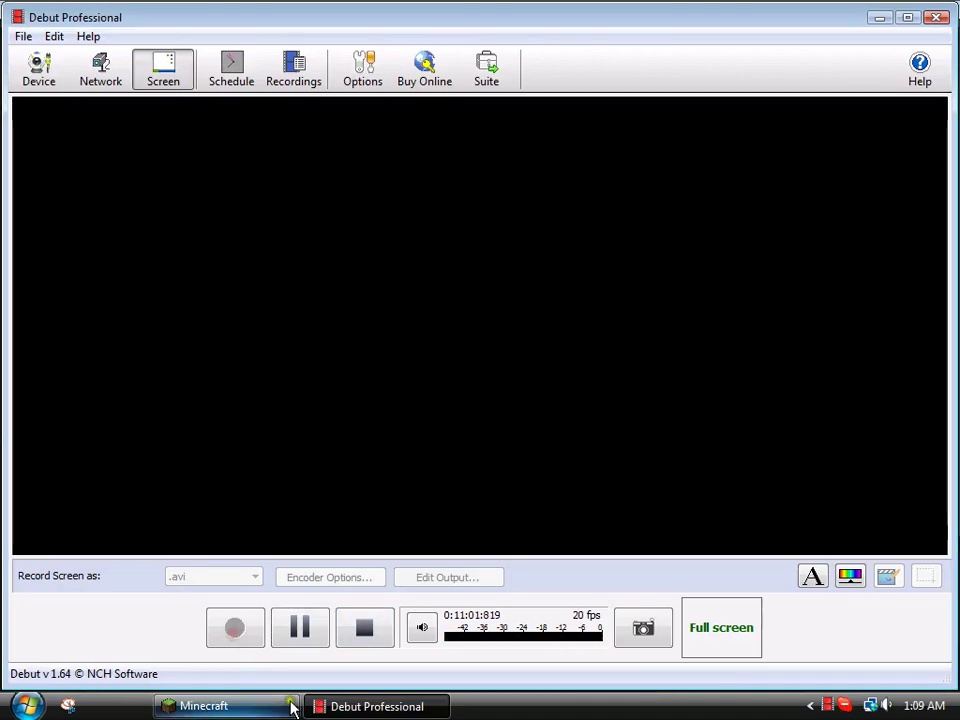
pyautogui.click(270, 706)
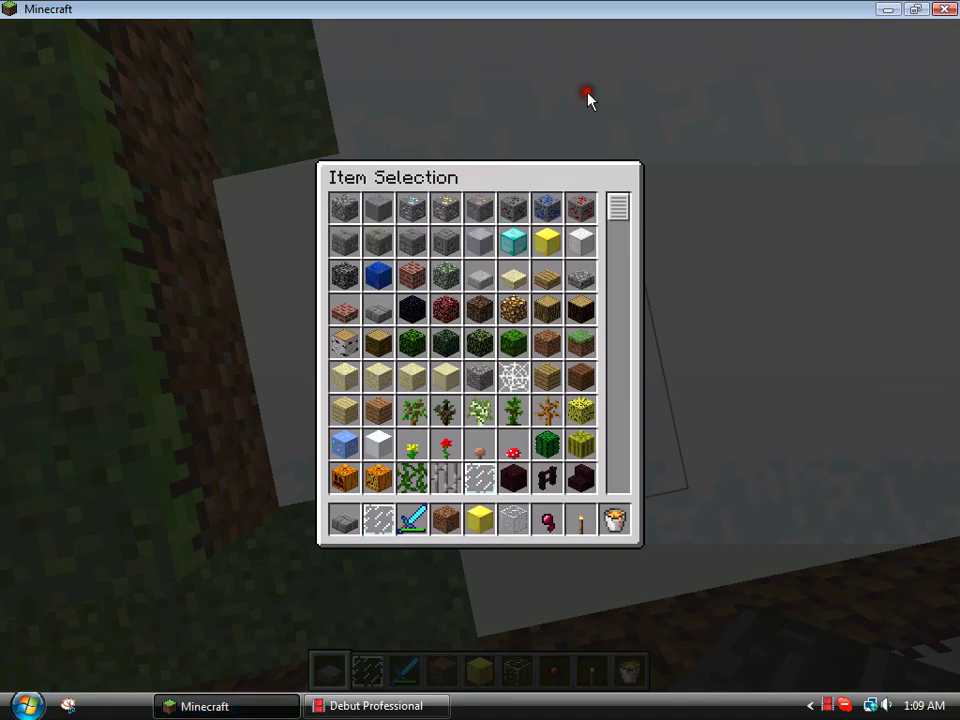
# - Break the stone bricks, glass block and stone slabs in the pod pit and trench
pyautogui.press('Escape')
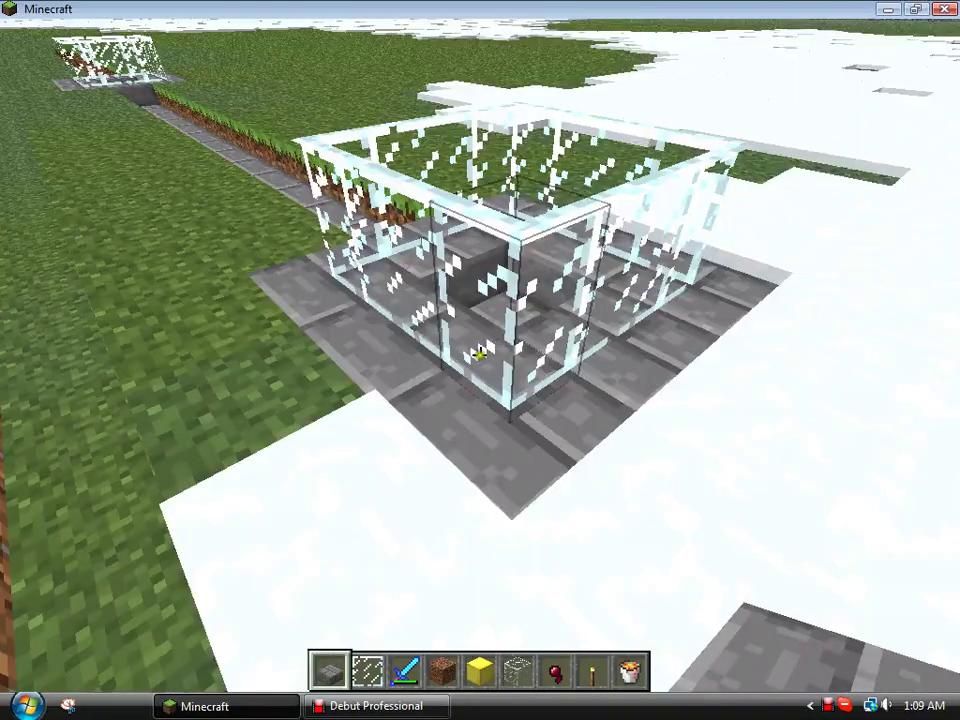
pyautogui.click(480, 355)
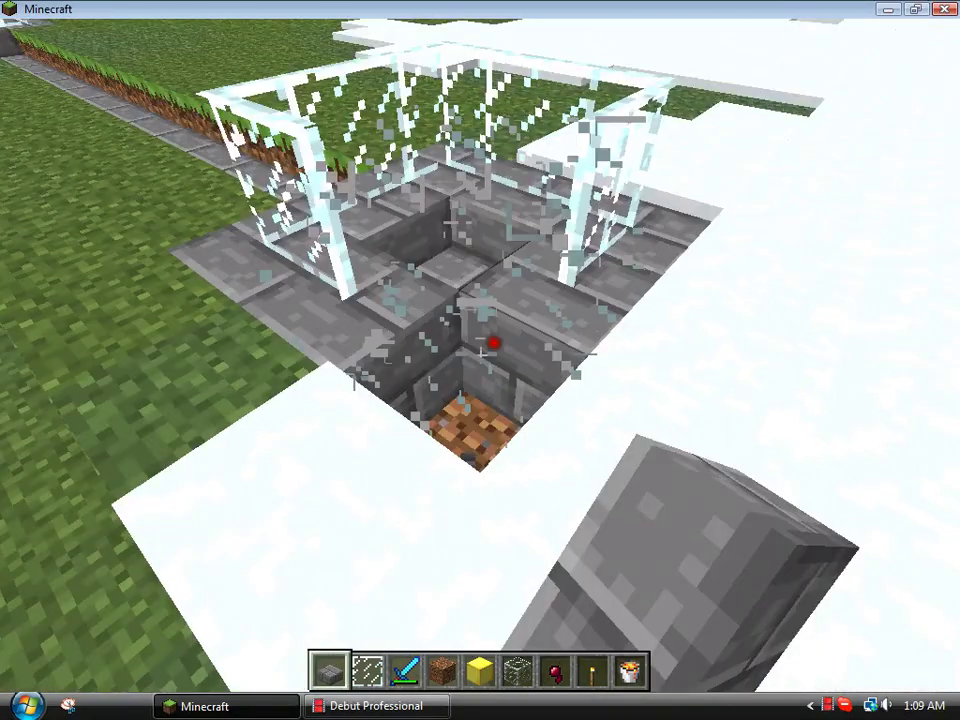
pyautogui.click(480, 355)
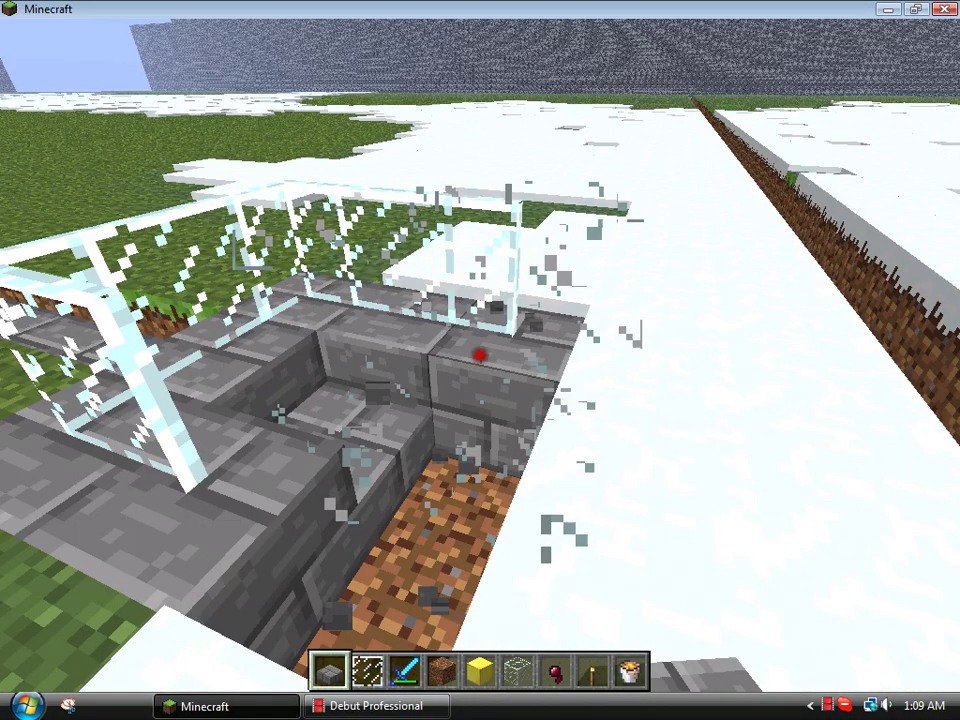
pyautogui.click(480, 355)
pyautogui.click(480, 355)
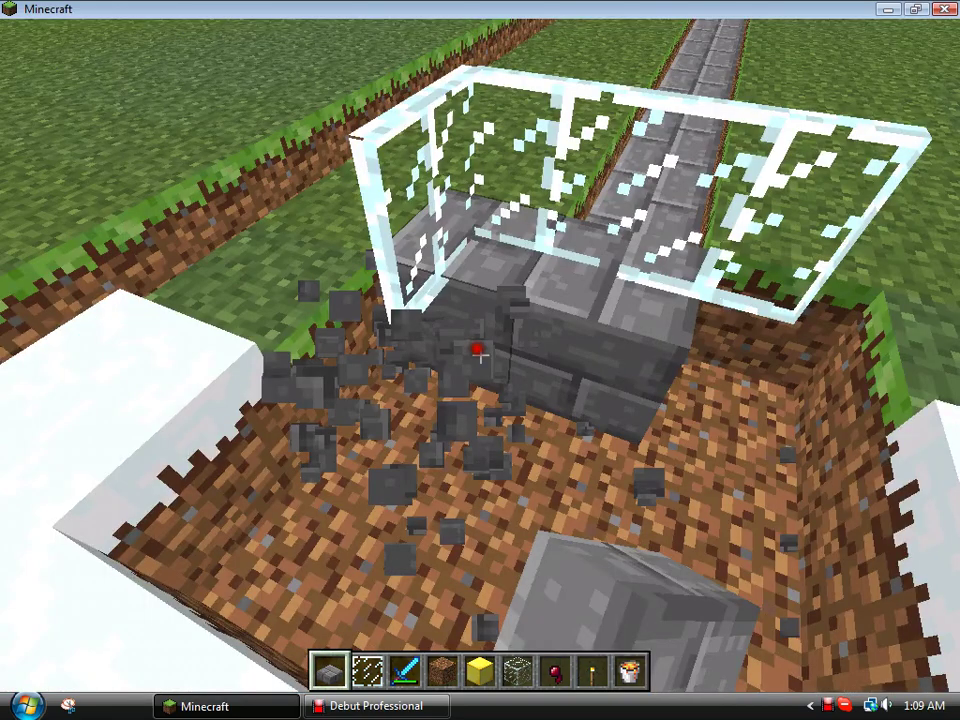
pyautogui.click(480, 355)
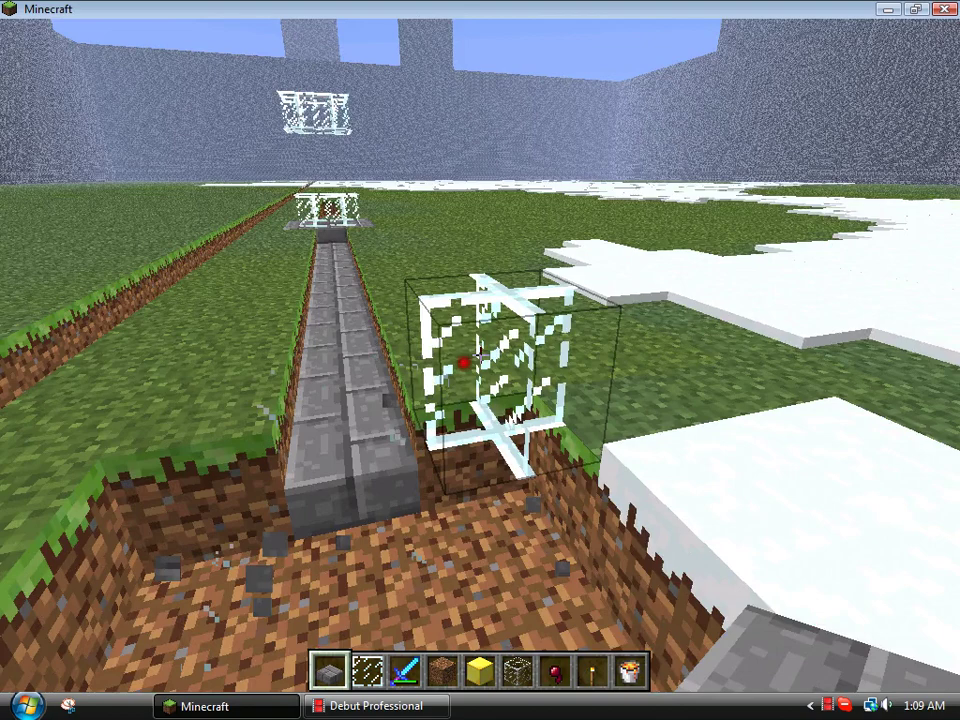
pyautogui.click(480, 355)
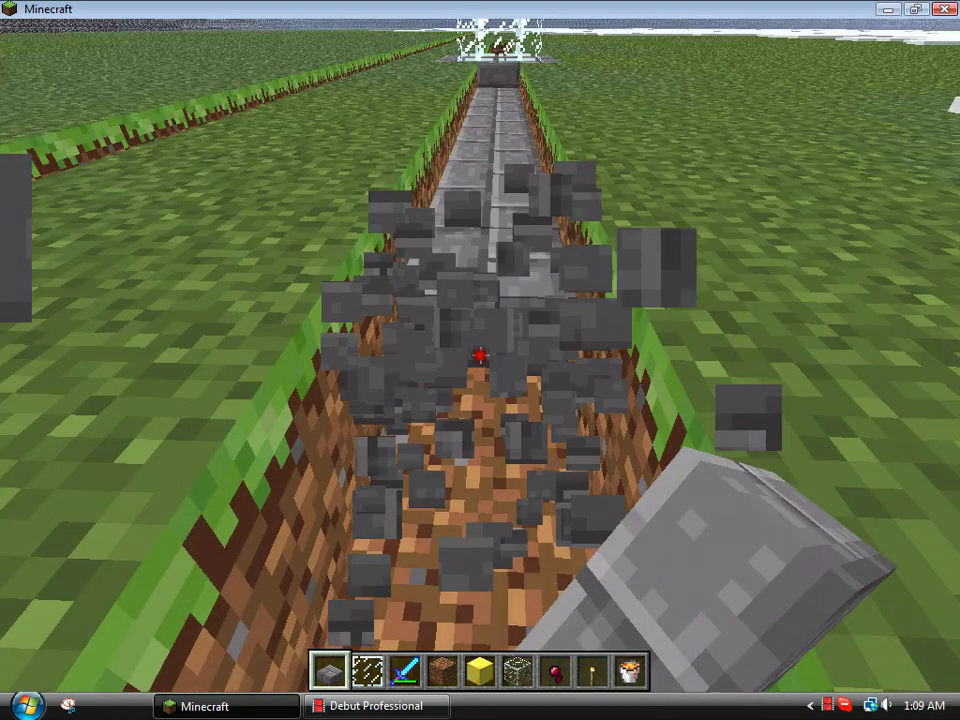
pyautogui.rightClick(480, 355)
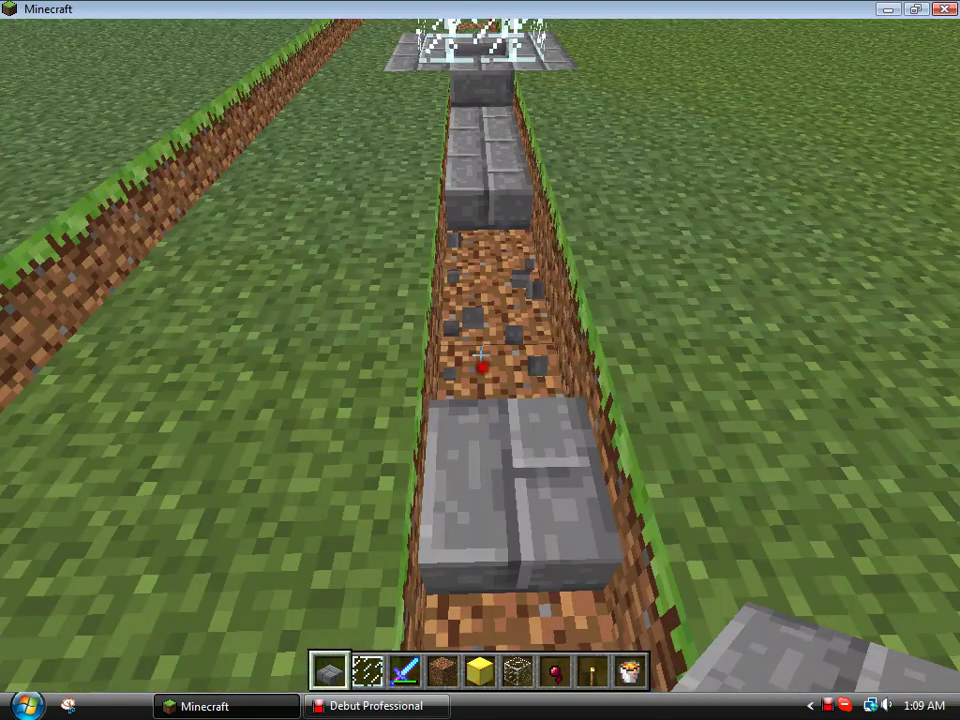
pyautogui.click(480, 355)
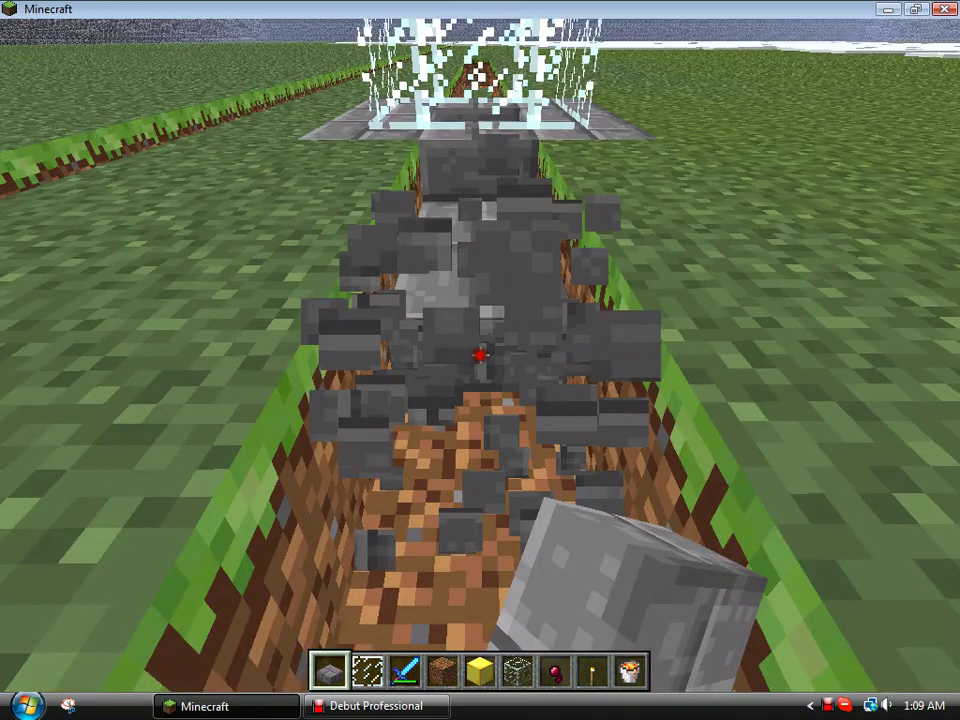
# - Break the extra stone and glass at the pod wall, patching one wall-end gap with stone
pyautogui.press('w')
pyautogui.click(480, 355)
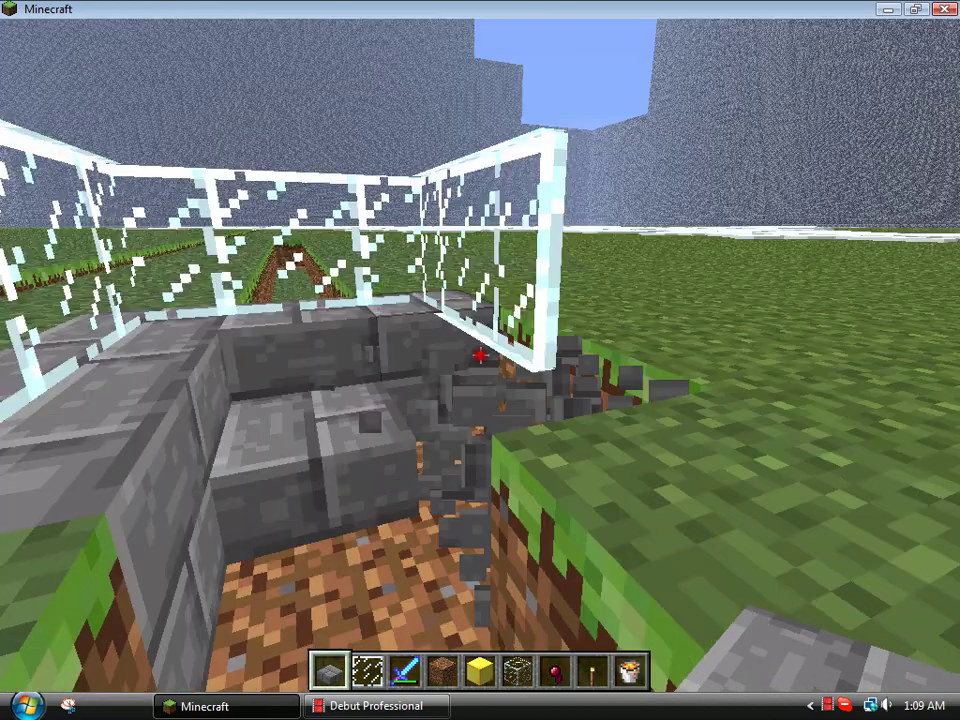
pyautogui.click(480, 355)
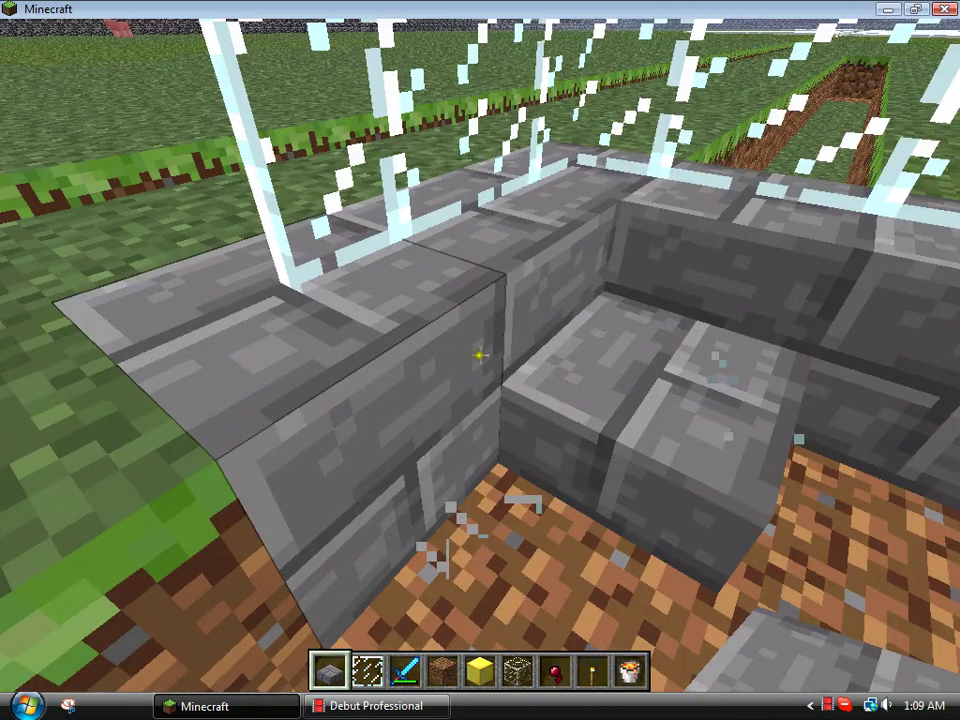
pyautogui.click(480, 355)
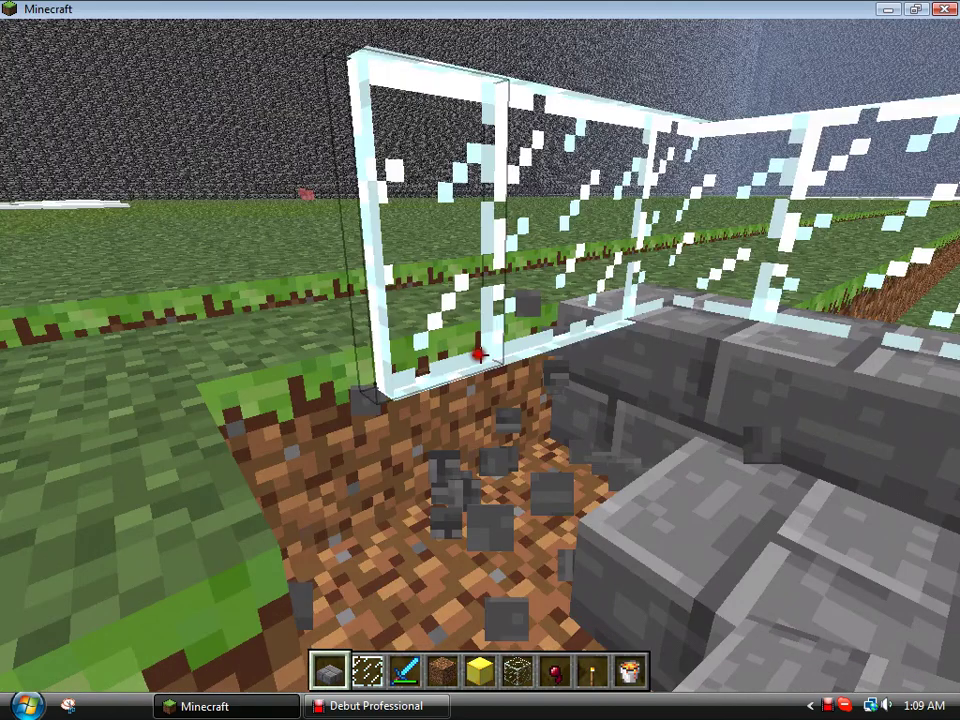
pyautogui.rightClick(480, 355)
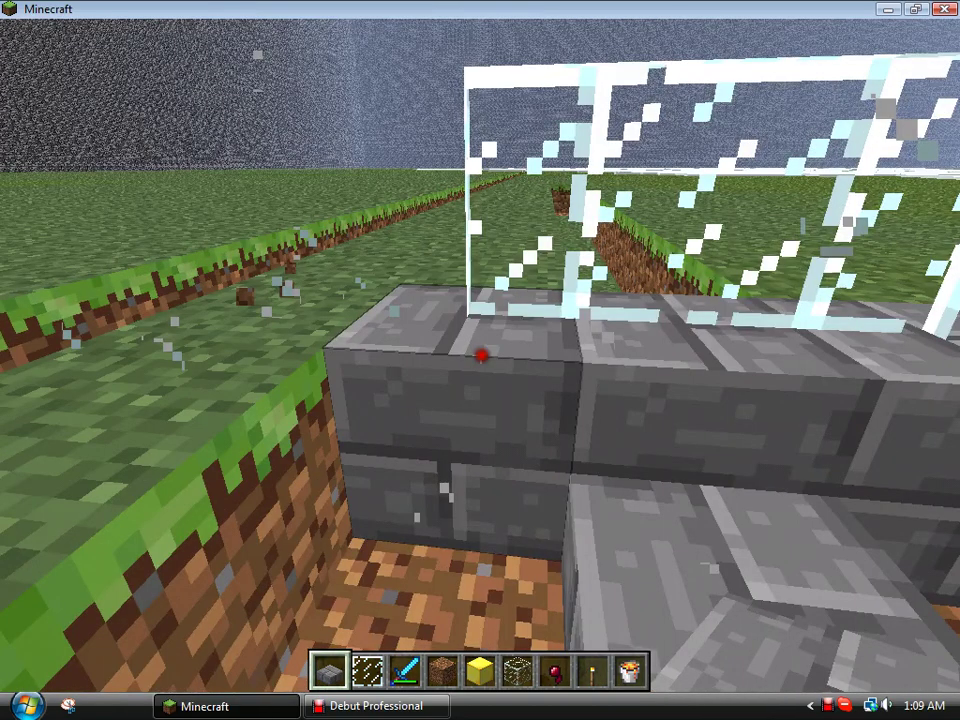
pyautogui.click(480, 355)
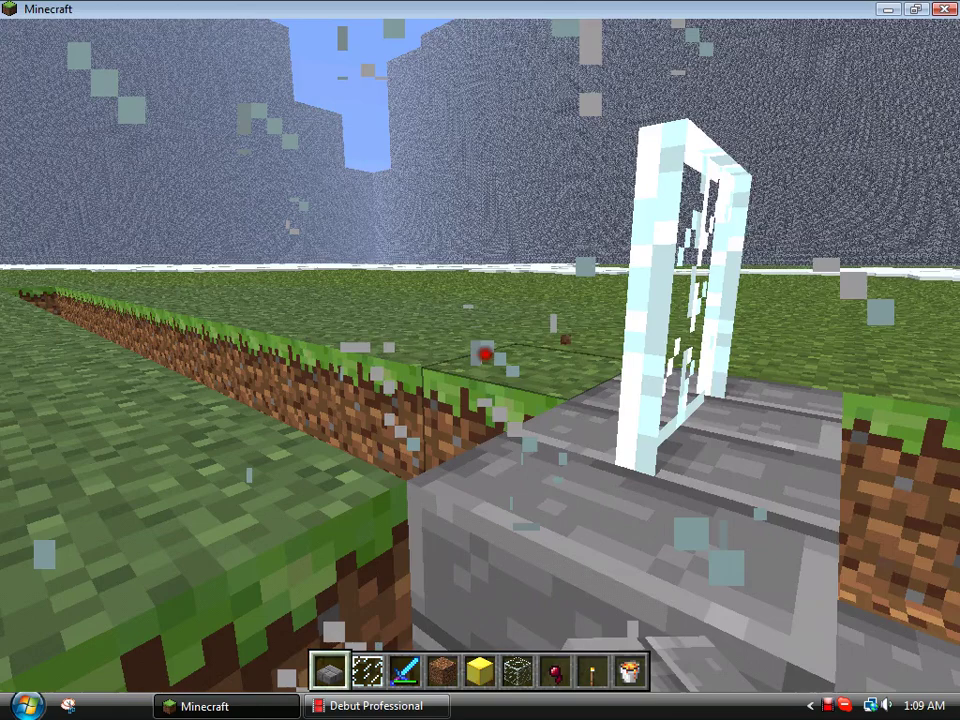
pyautogui.click(480, 355)
pyautogui.click(480, 355)
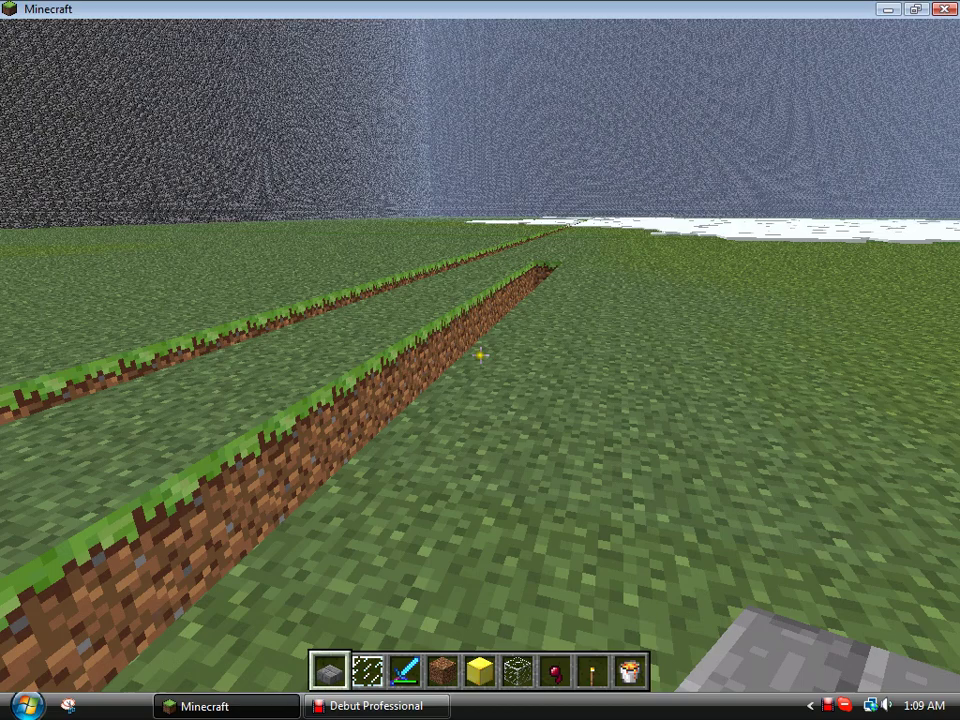
pyautogui.scroll(-1, 480, 355)
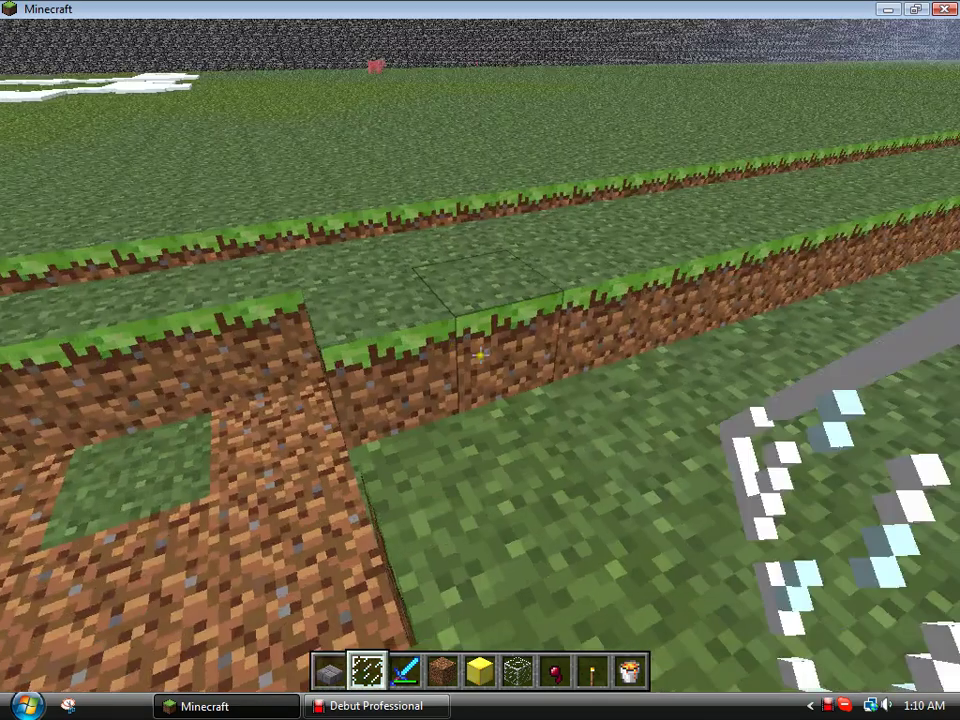
pyautogui.scroll(-1, 480, 355)
pyautogui.scroll(-1, 480, 355)
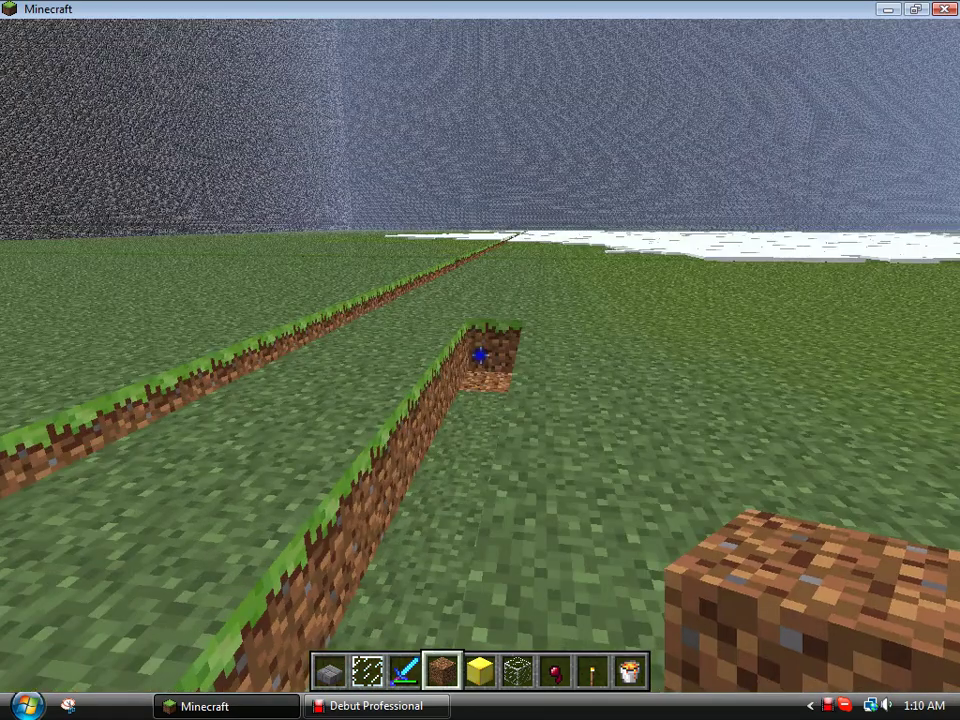
# - Fill six trench gaps and pits with dirt blocks up to ground level
pyautogui.rightClick(480, 355)
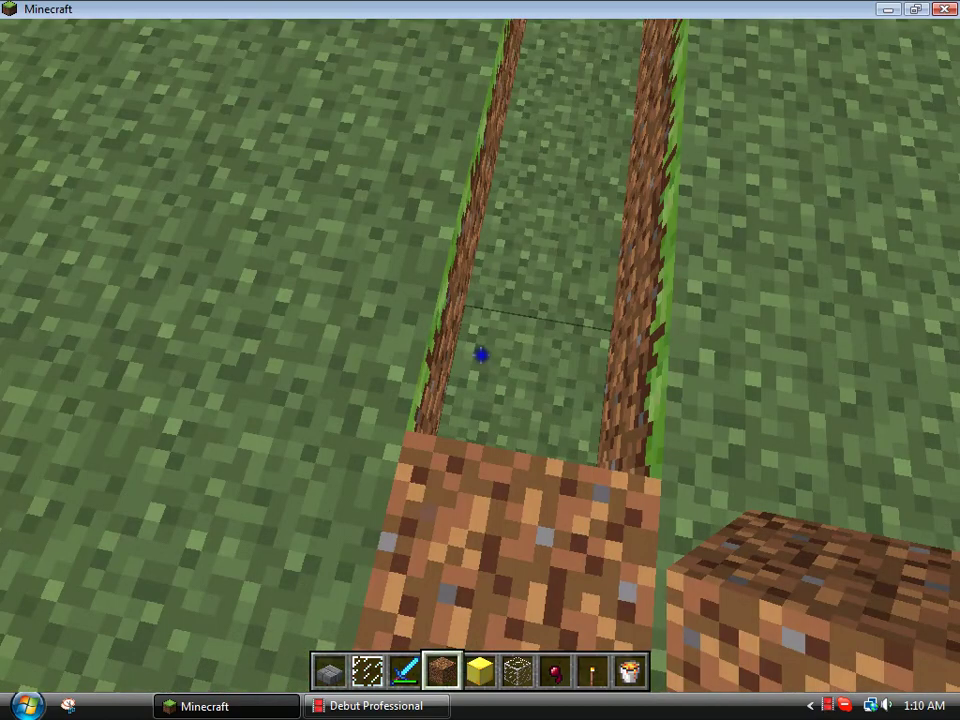
pyautogui.rightClick(480, 355)
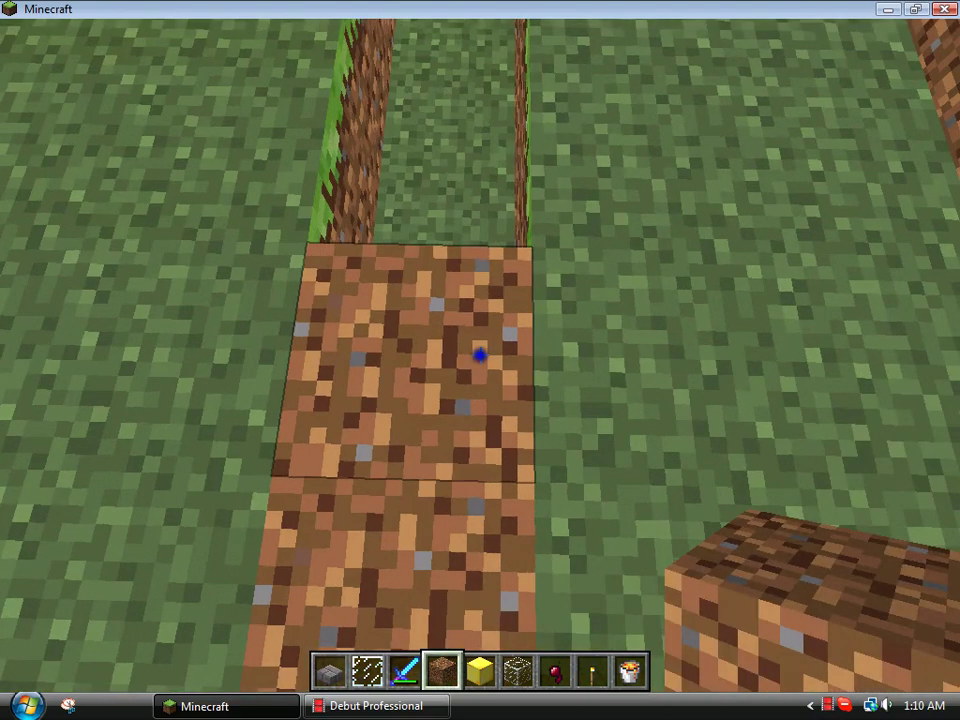
pyautogui.rightClick(480, 355)
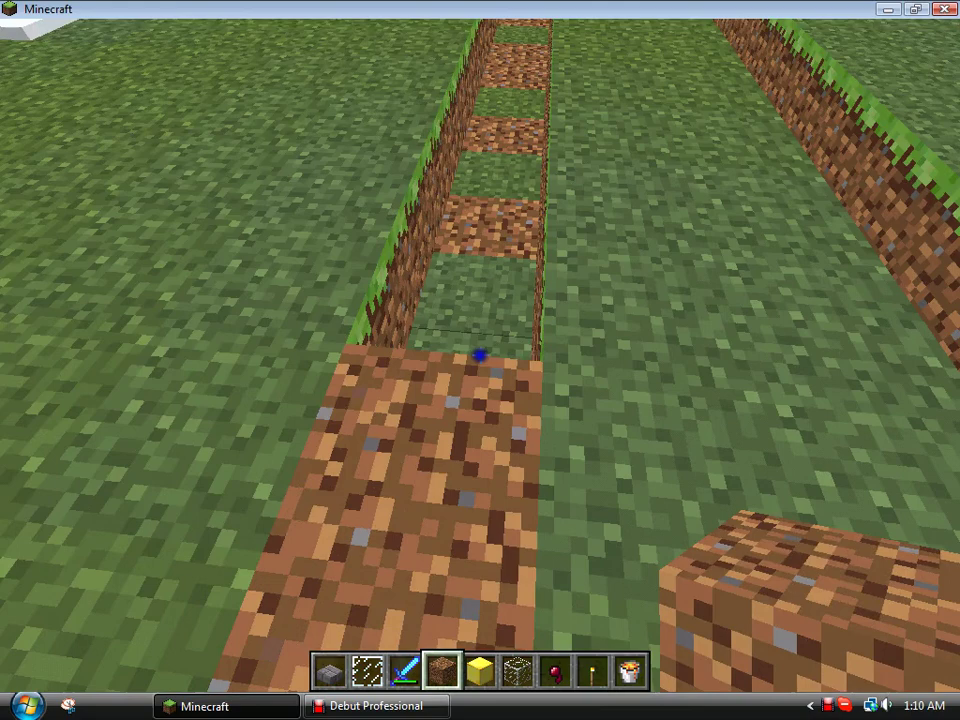
pyautogui.rightClick(480, 355)
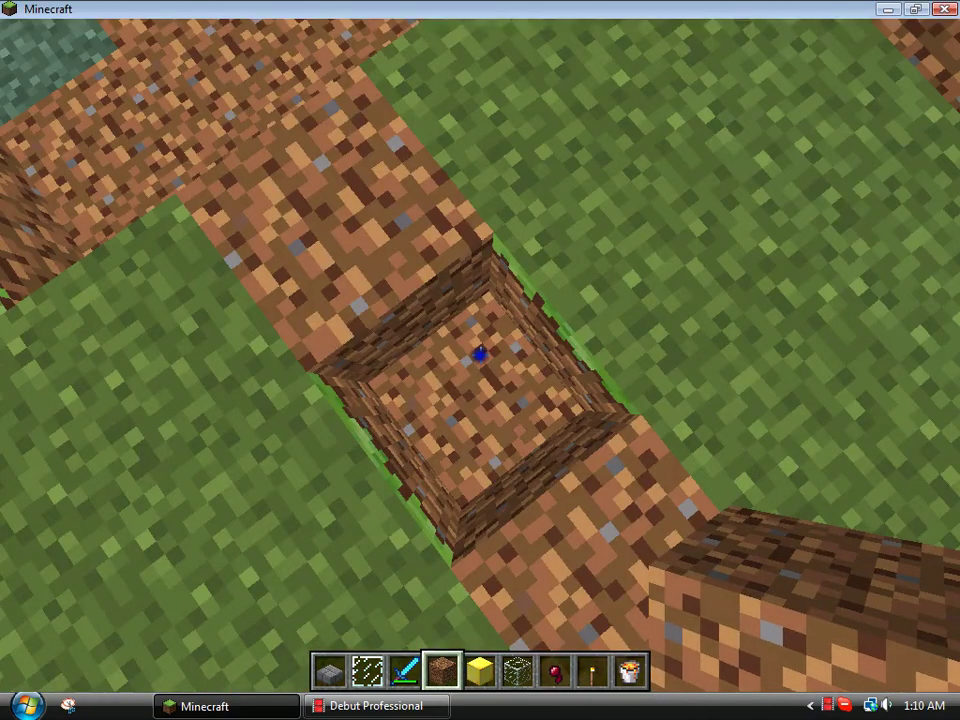
pyautogui.rightClick(480, 355)
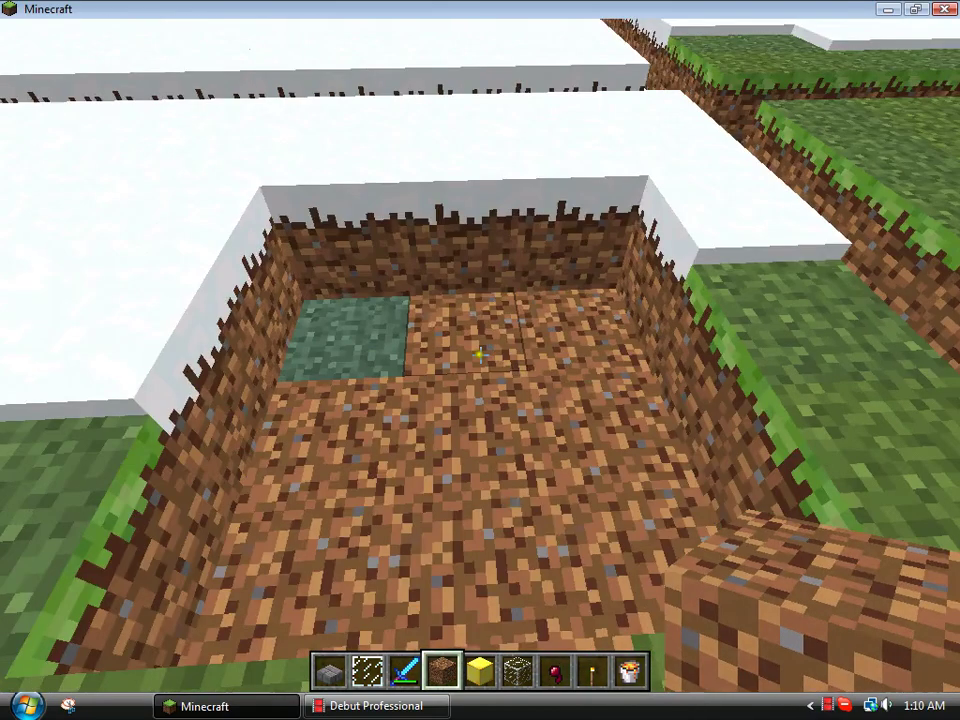
pyautogui.rightClick(480, 355)
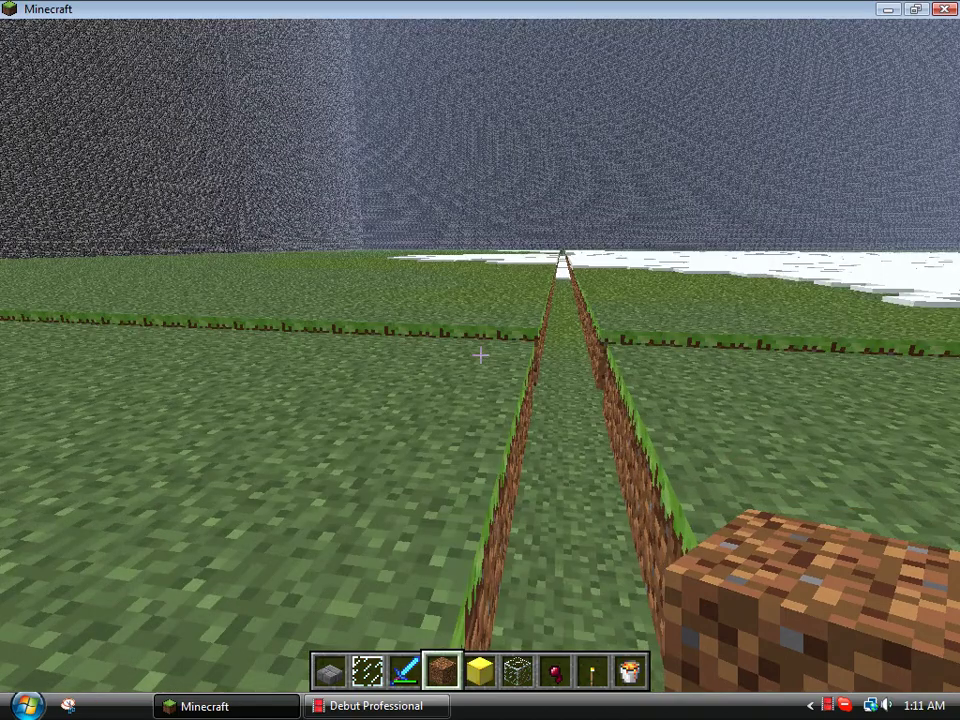
pyautogui.press('w')
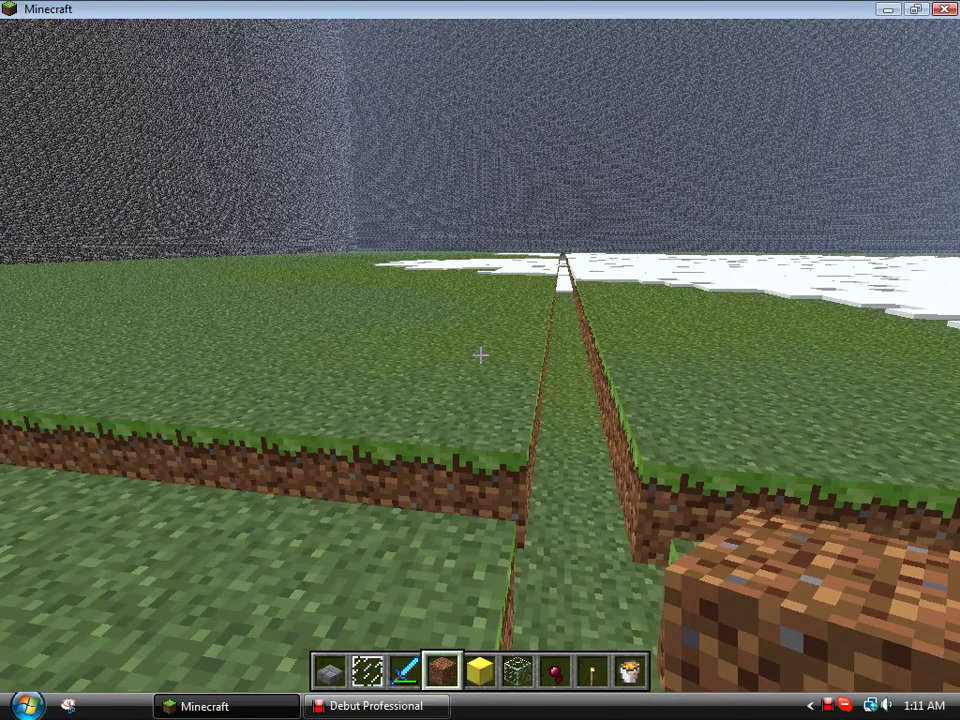
pyautogui.press('space')
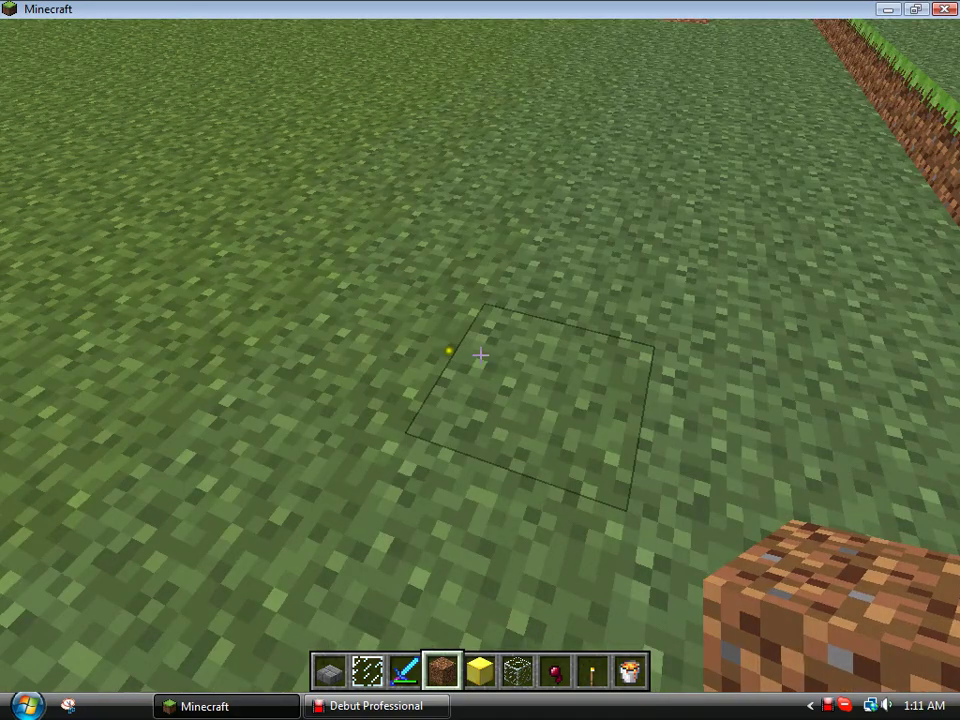
# - Dig out a grass pit and floor it with stone brick slabs, fixing misplaced ones
pyautogui.click(480, 354)
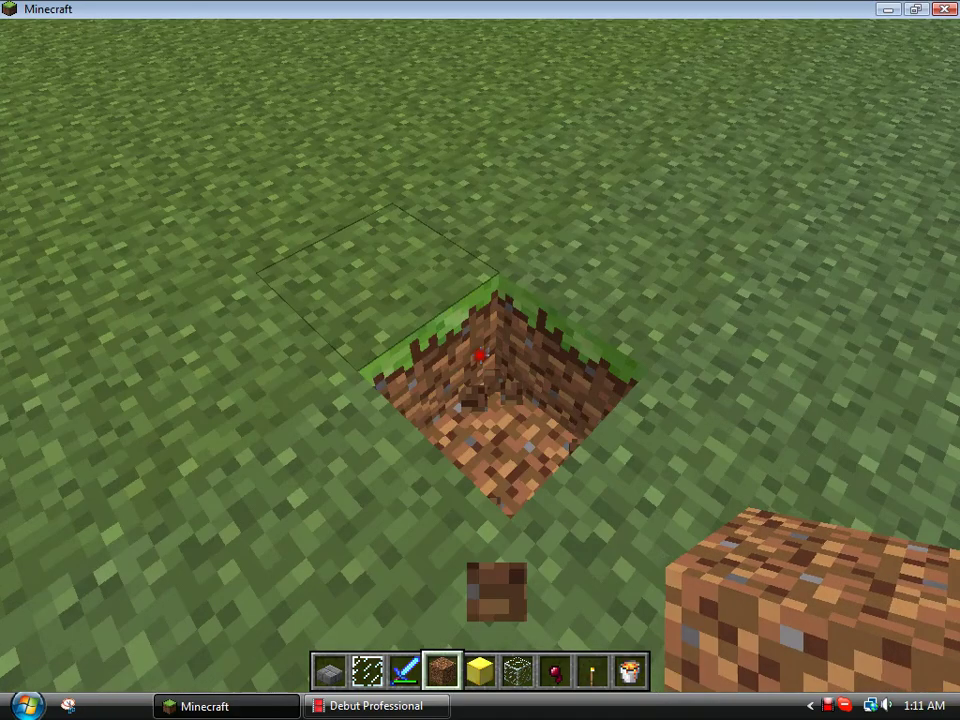
pyautogui.press('1')
pyautogui.rightClick(480, 354)
pyautogui.click(480, 354)
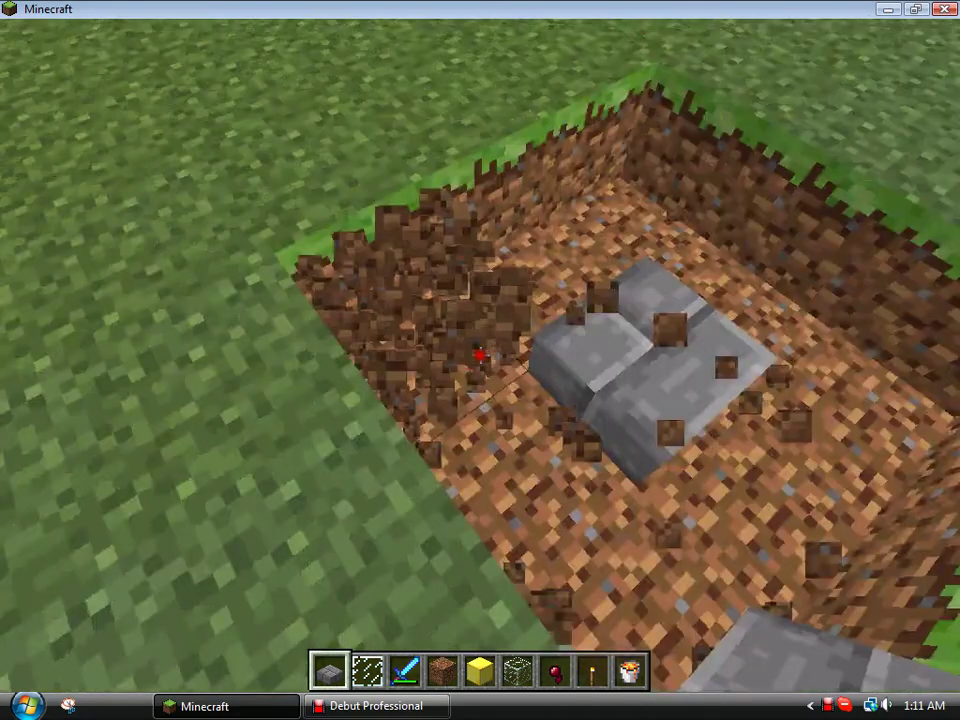
pyautogui.rightClick(480, 354)
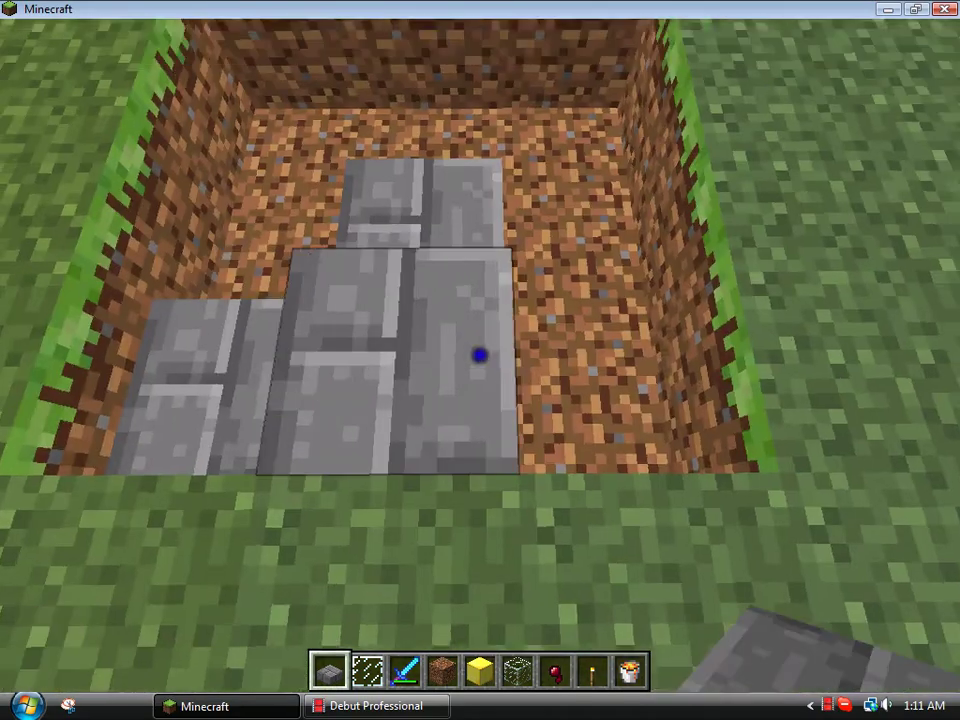
pyautogui.click(480, 354)
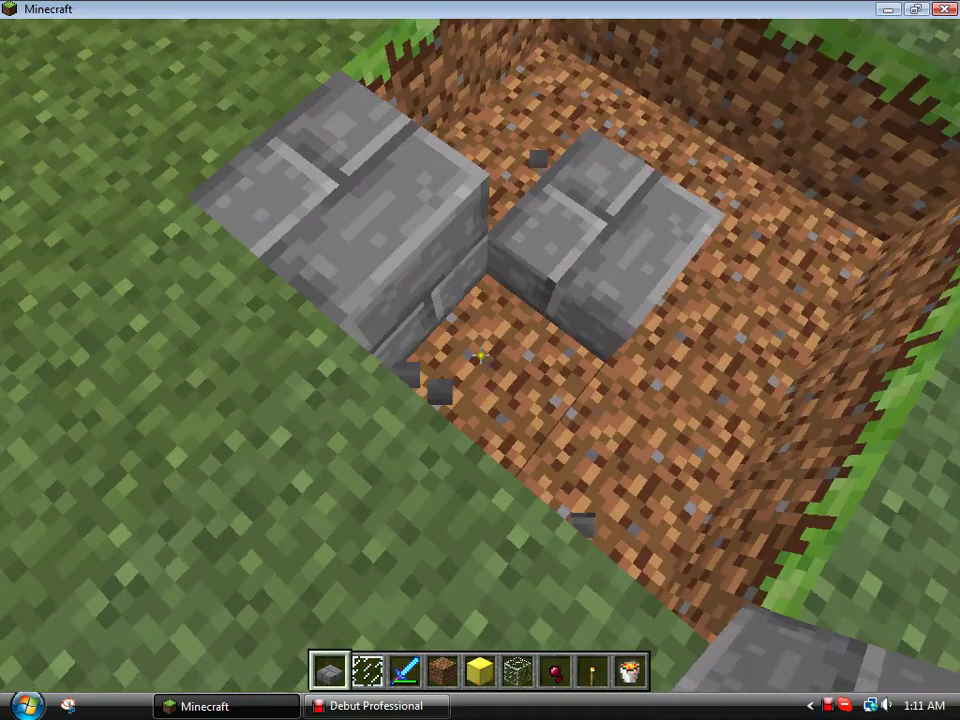
pyautogui.rightClick(480, 354)
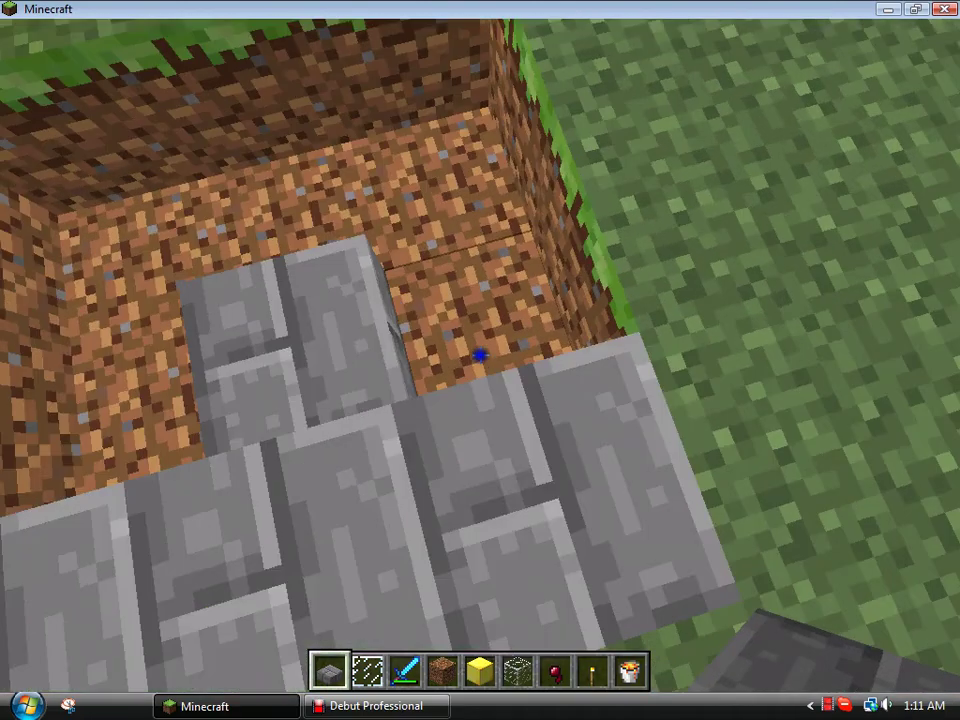
pyautogui.rightClick(480, 354)
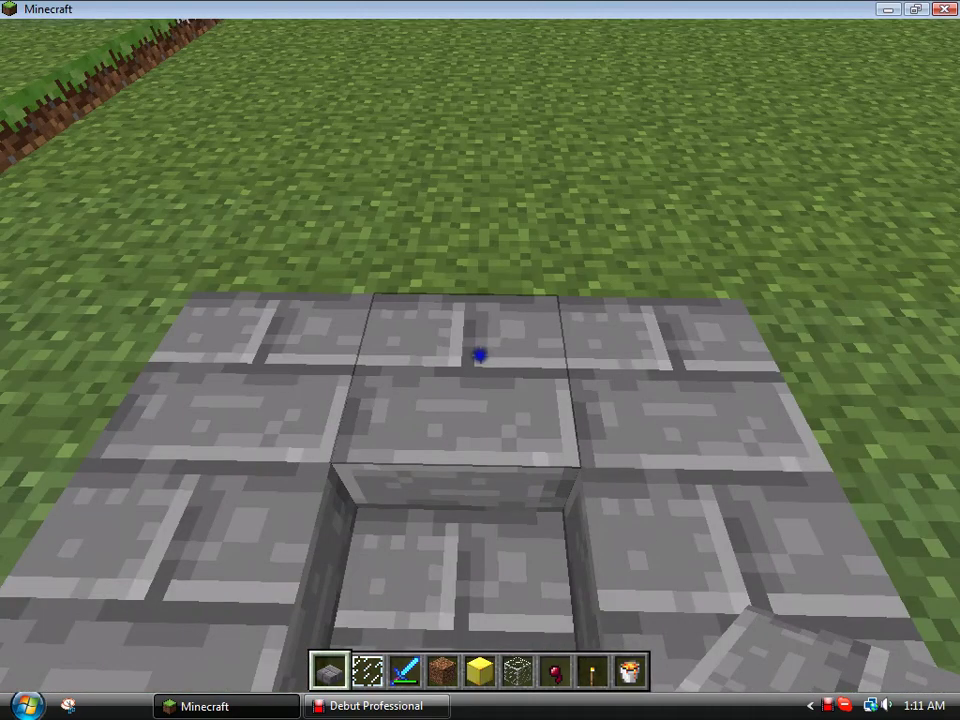
pyautogui.scroll(-1, 480, 355)
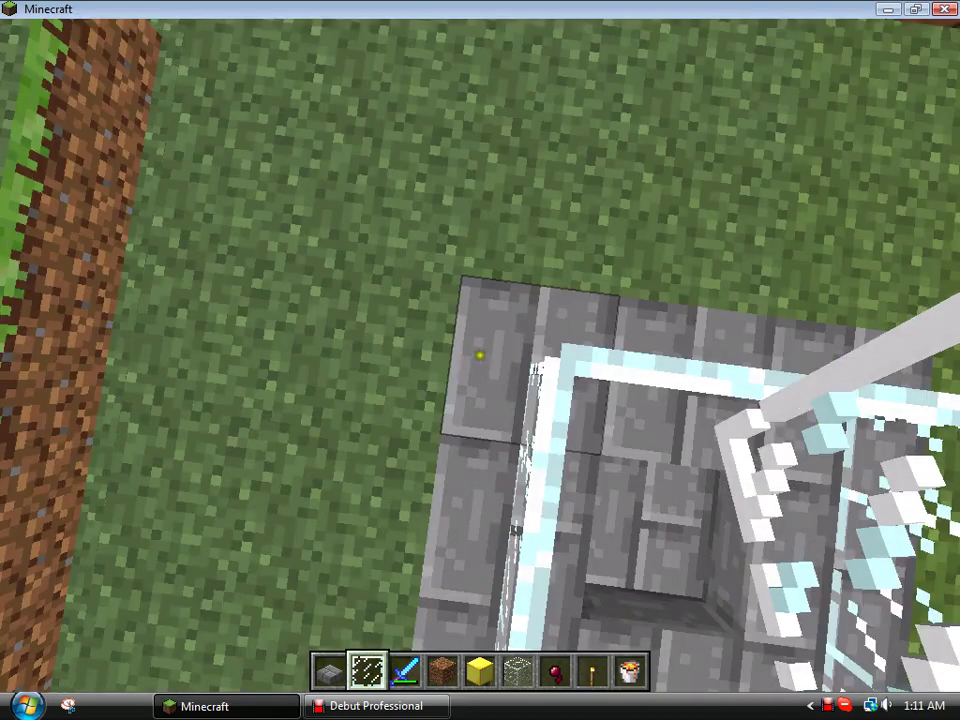
# - Stack glass panes into a pillar at the spawn pod corner
pyautogui.rightClick(480, 355)
pyautogui.press('space')
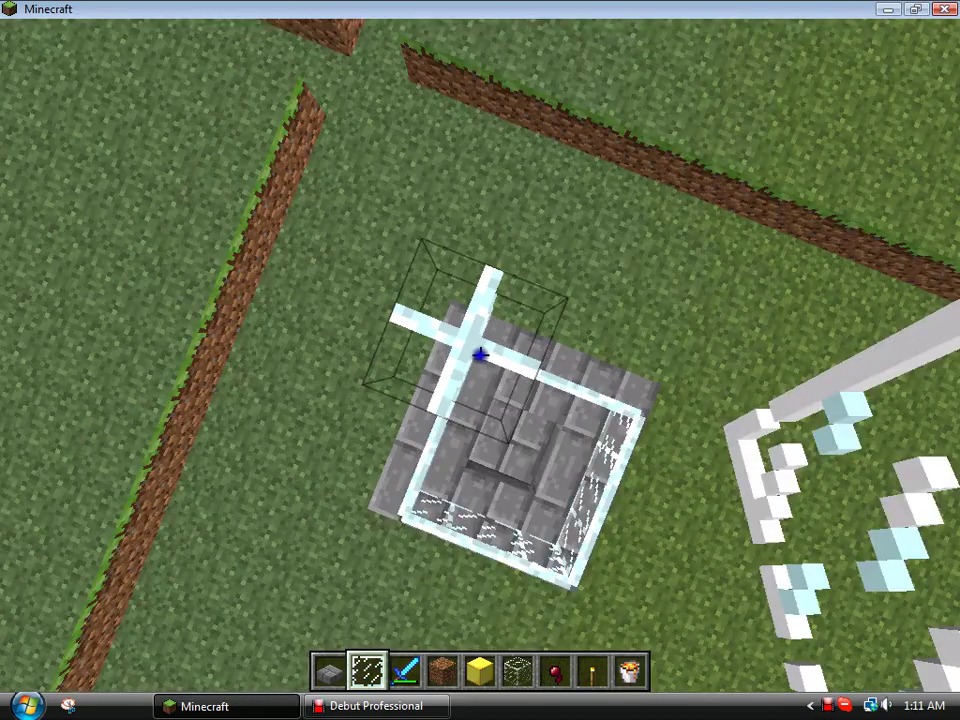
pyautogui.rightClick(480, 355)
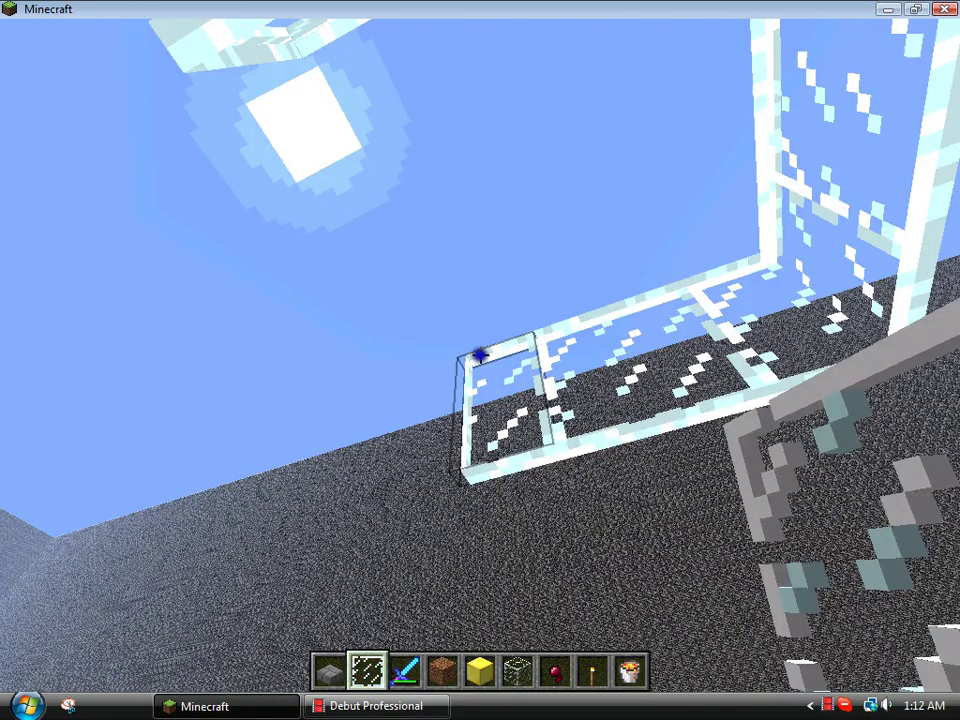
pyautogui.rightClick(480, 355)
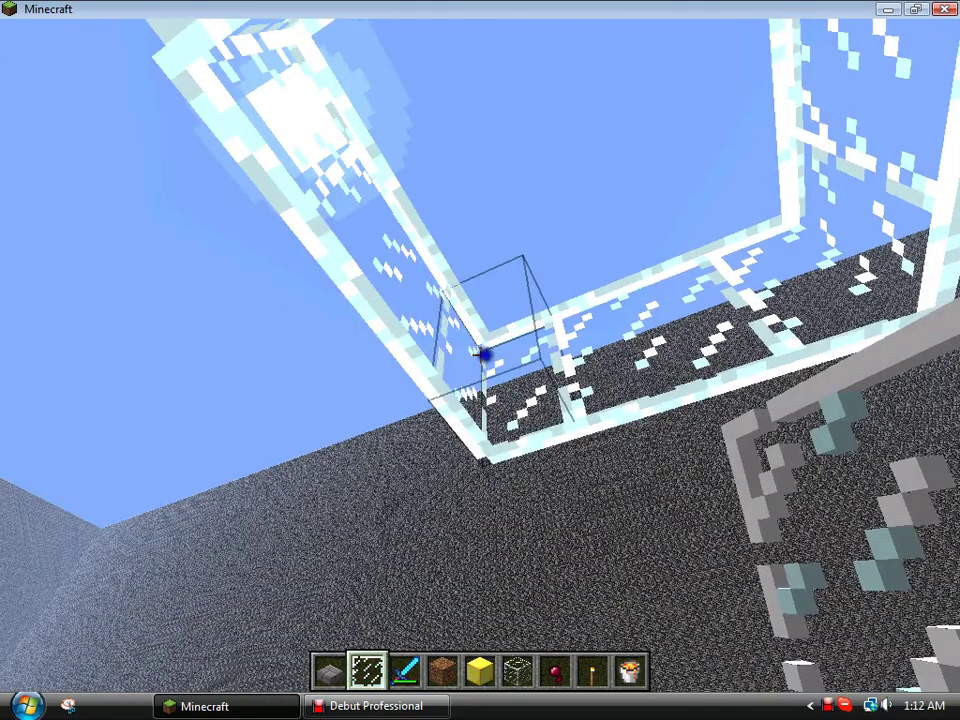
# - With stone selected, dig out a grass block and walk onto the pod
pyautogui.press('6')
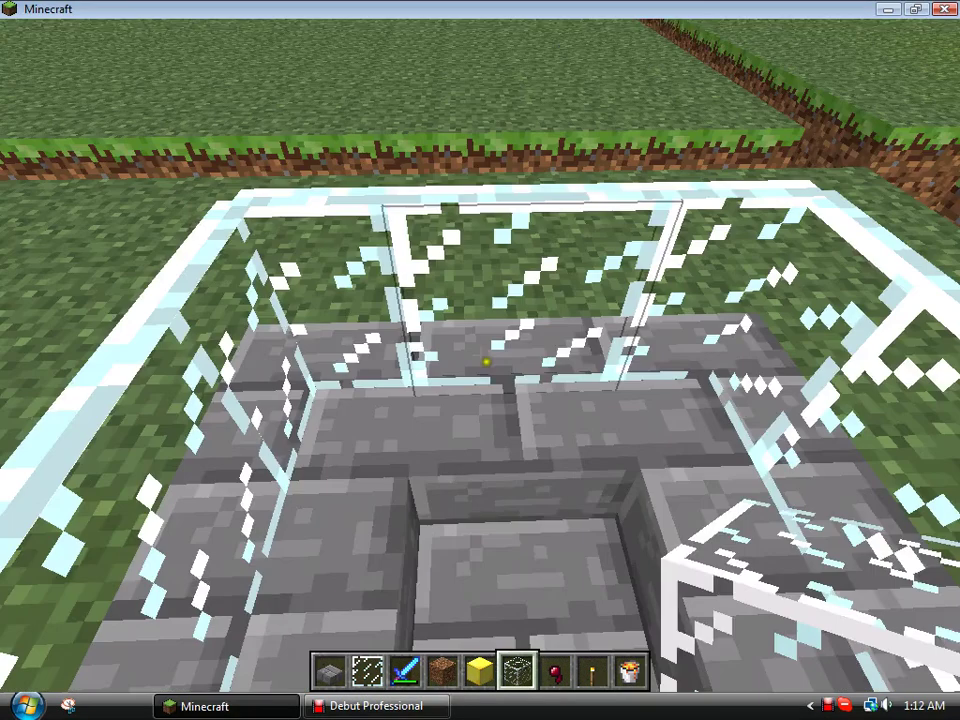
pyautogui.press('5')
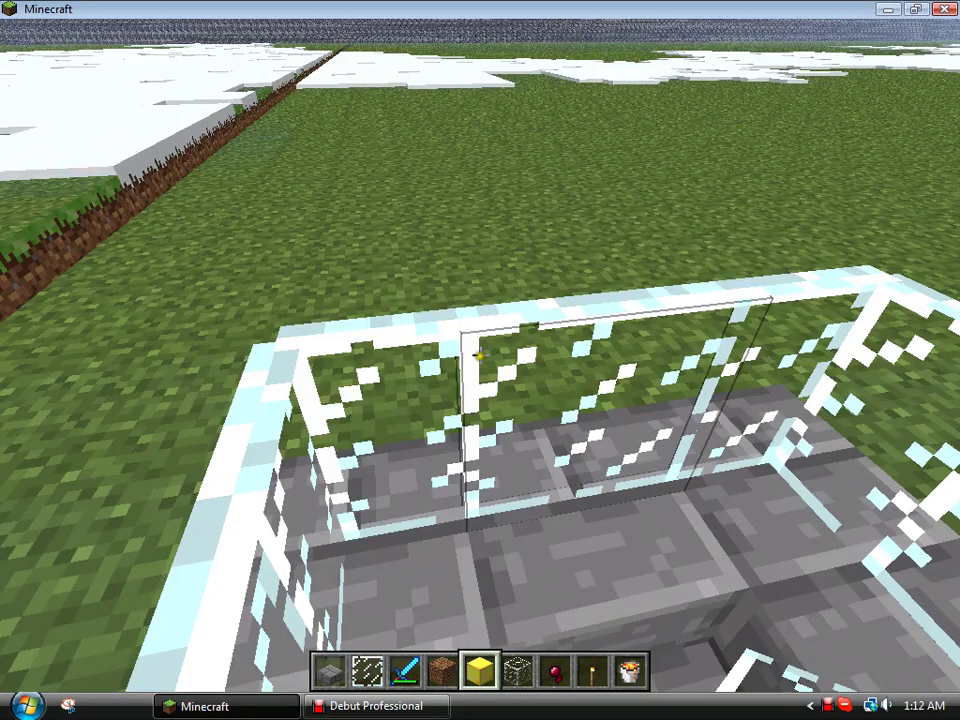
pyautogui.press('1')
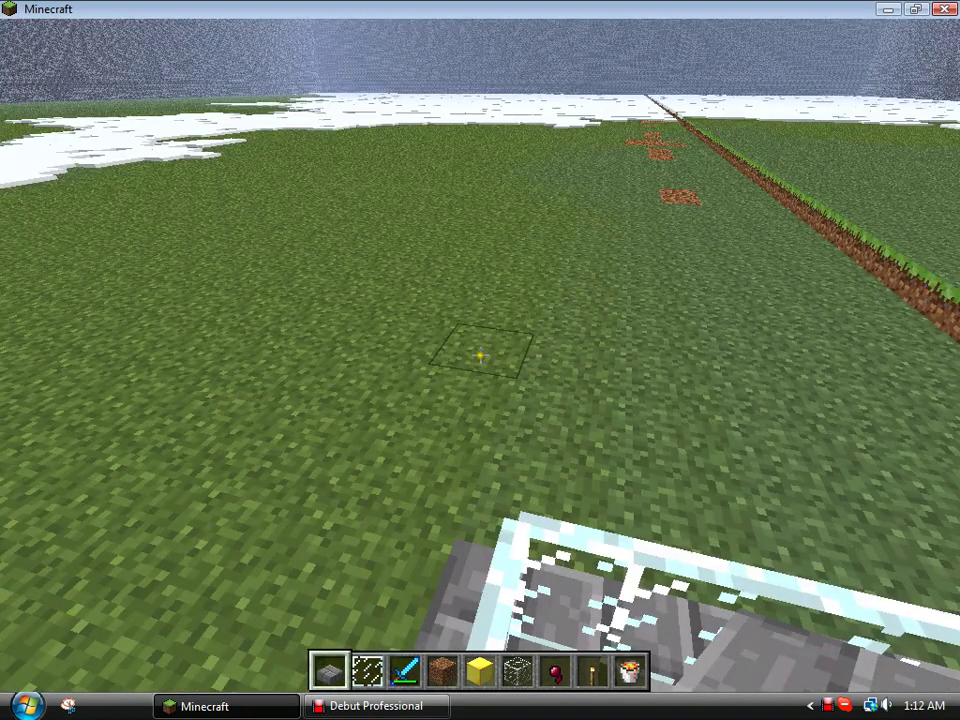
pyautogui.click(480, 355)
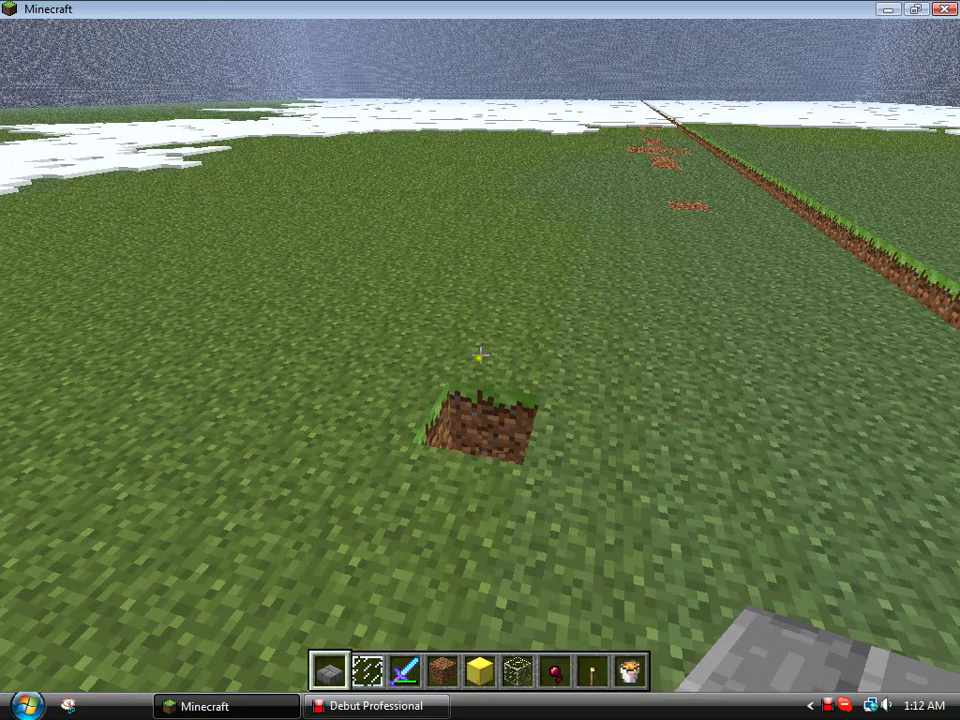
pyautogui.press('3')
pyautogui.press('1')
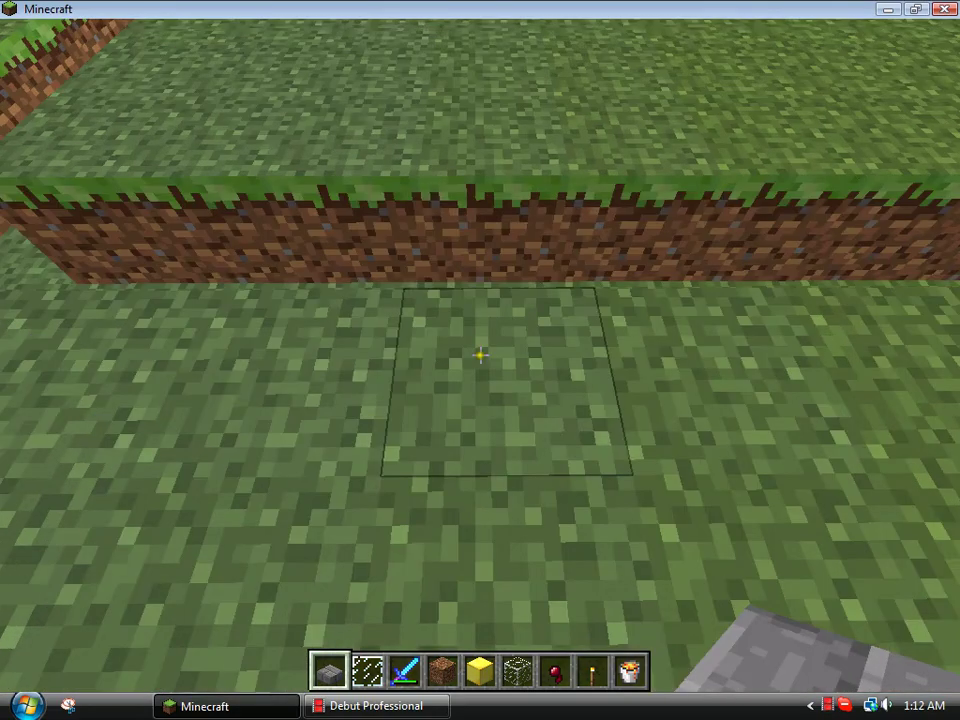
pyautogui.press('w')
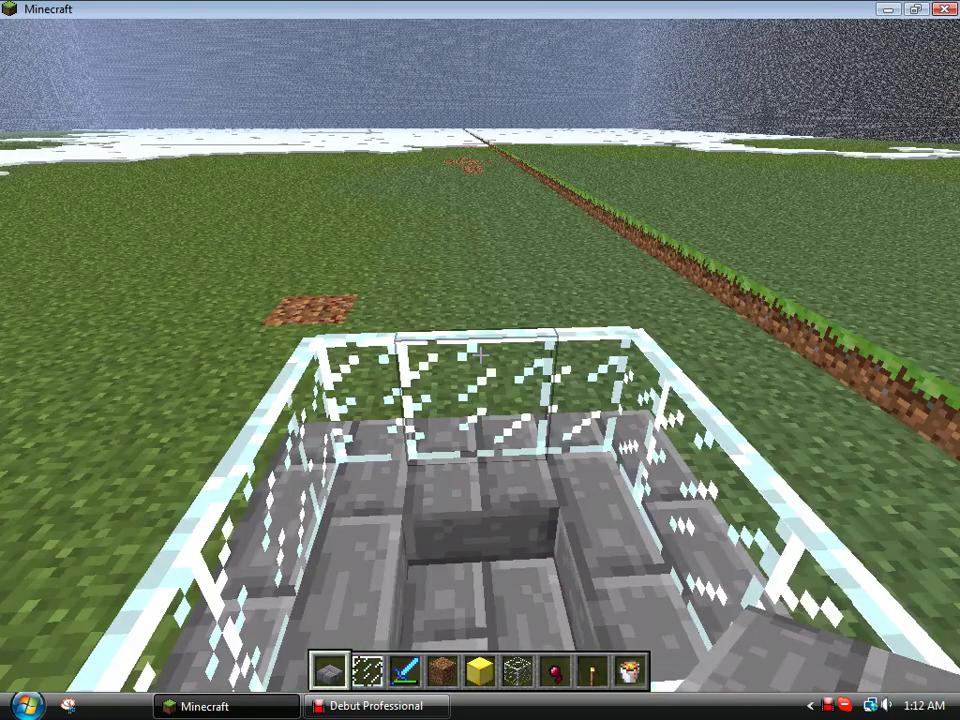
# - Pause the game, bring up Debut Professional, and pause then resume recording
pyautogui.press('Escape')
pyautogui.hotkey('alt', 'Tab')
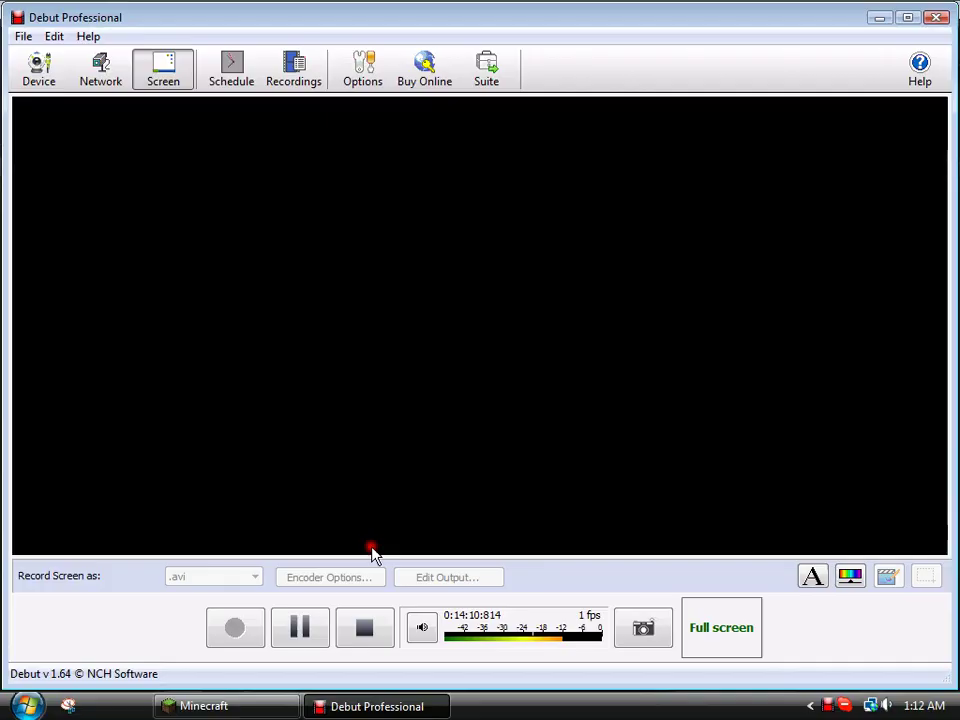
pyautogui.click(305, 627)
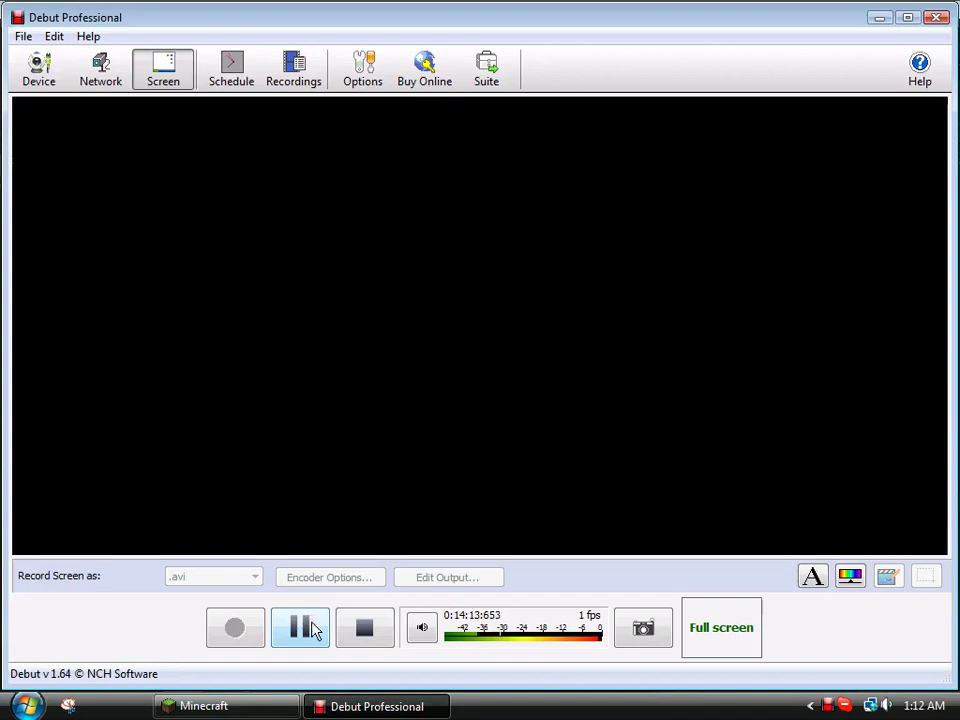
pyautogui.click(235, 630)
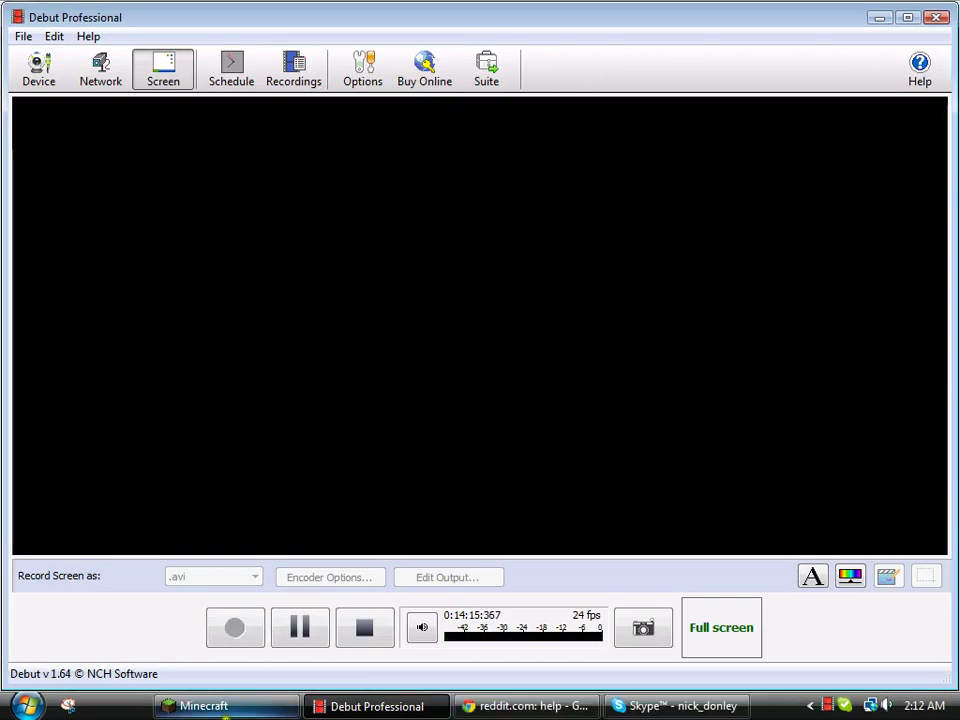
# - Return to Minecraft and back away to view the spawn pods and lava piles
pyautogui.click(226, 708)
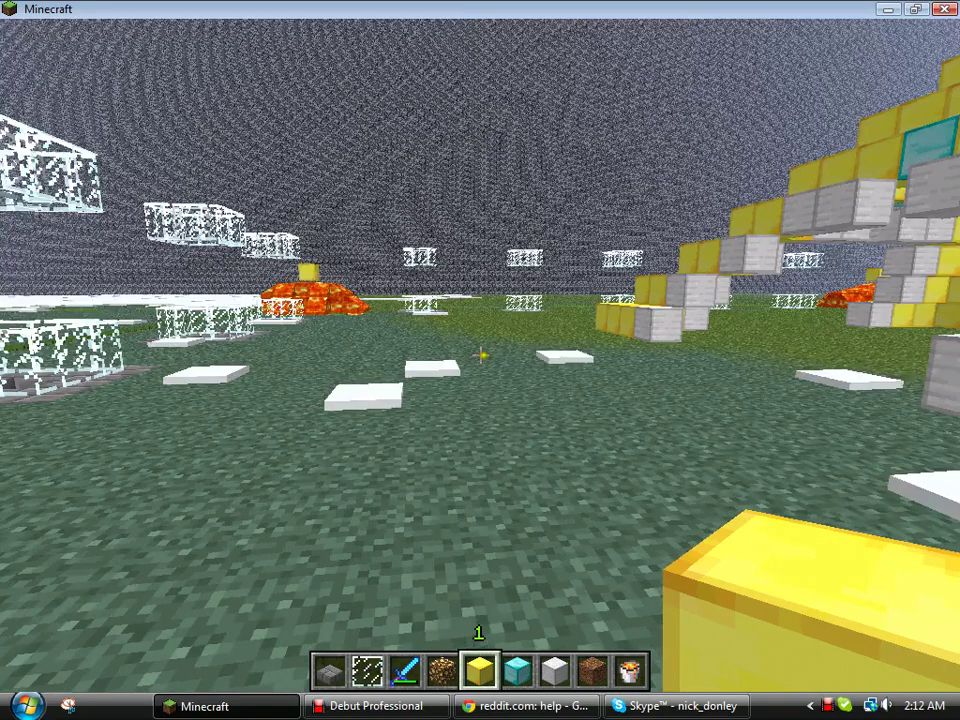
pyautogui.press('s')
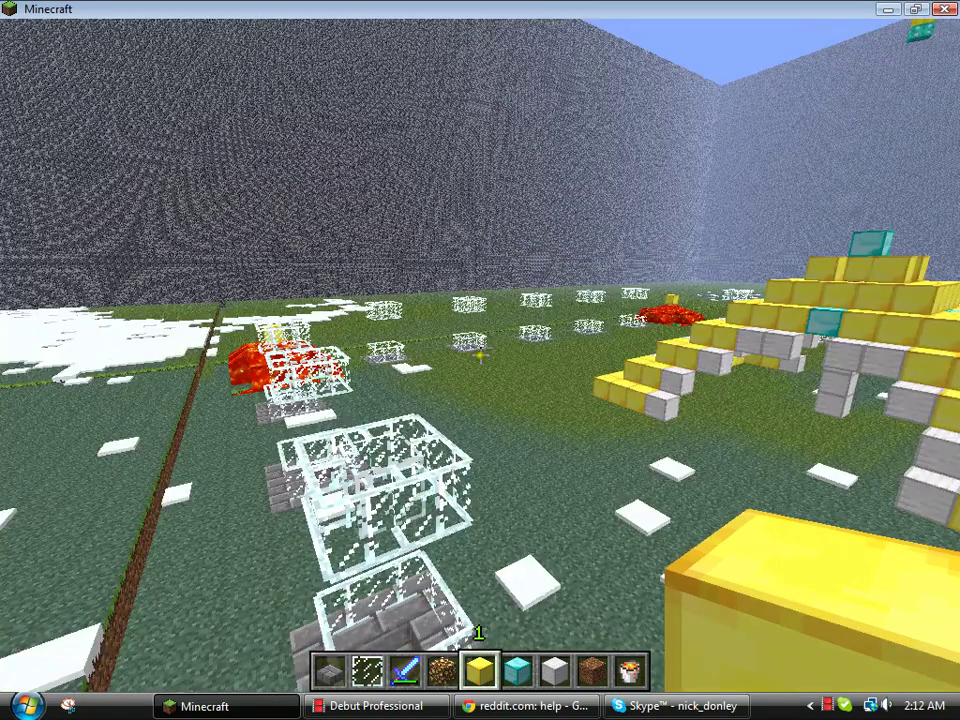
pyautogui.press('s')
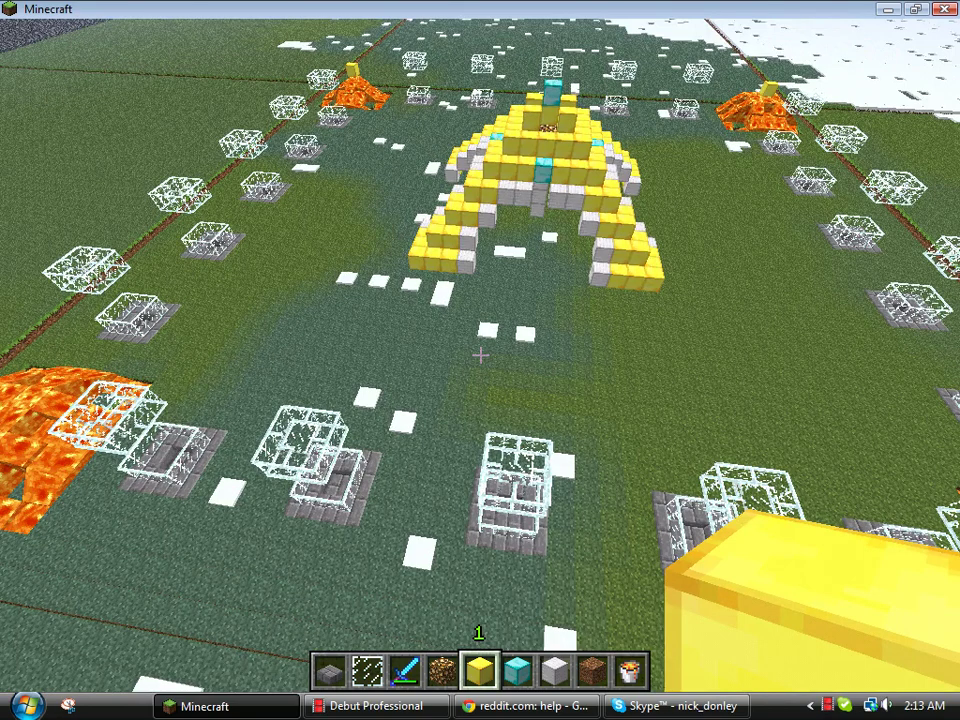
pyautogui.press('w')
pyautogui.press('w')
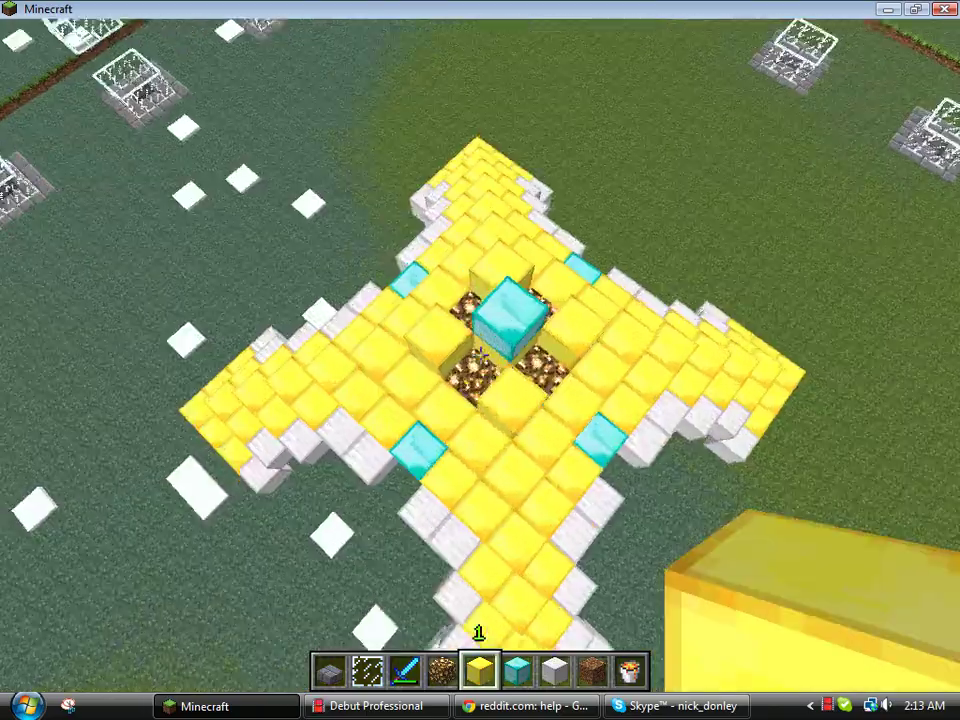
pyautogui.press('shift')
pyautogui.press('s')
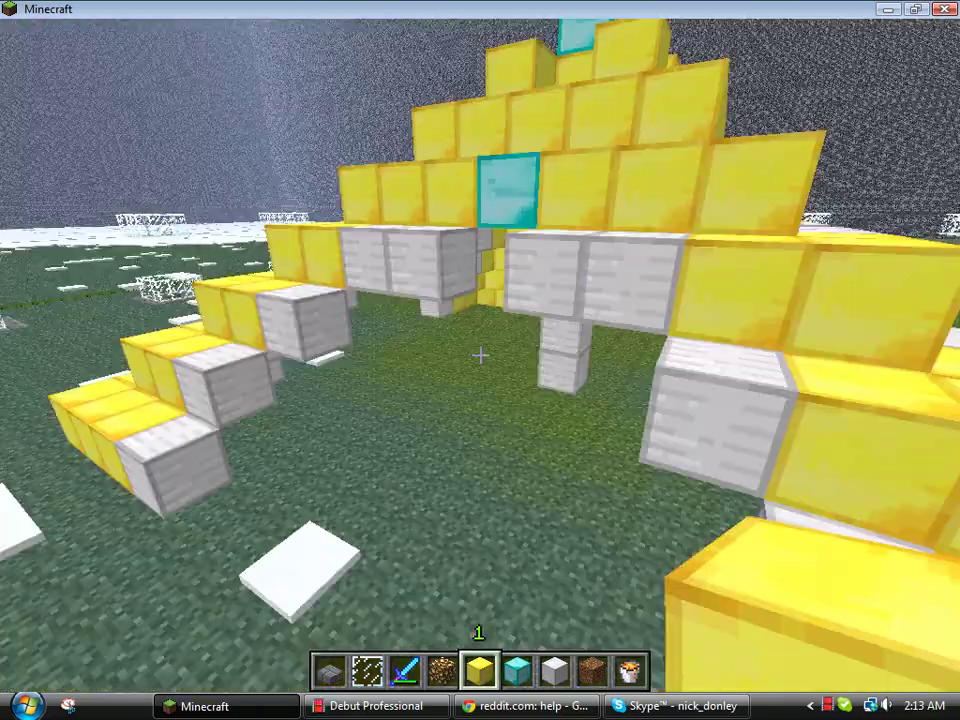
pyautogui.press('w')
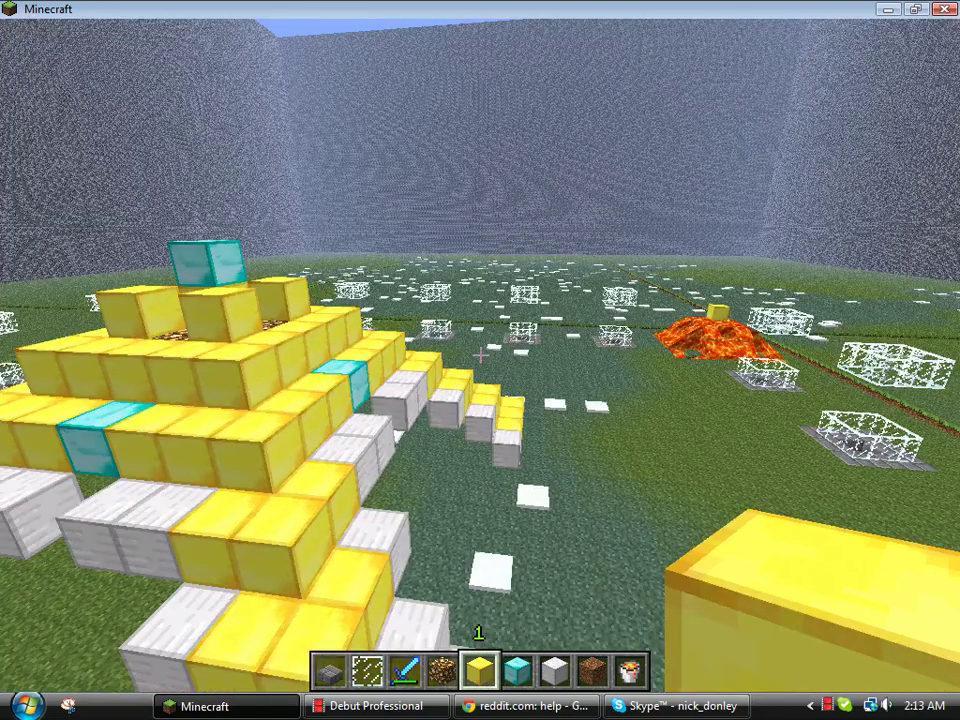
pyautogui.press('s')
pyautogui.press('shift')
pyautogui.press('w')
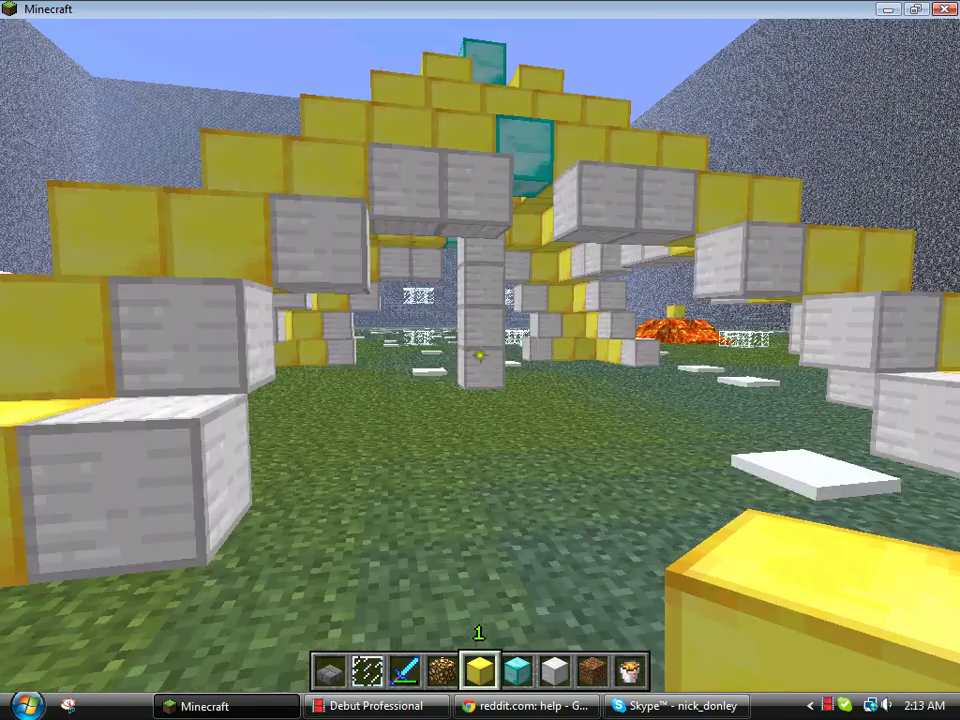
pyautogui.press('s')
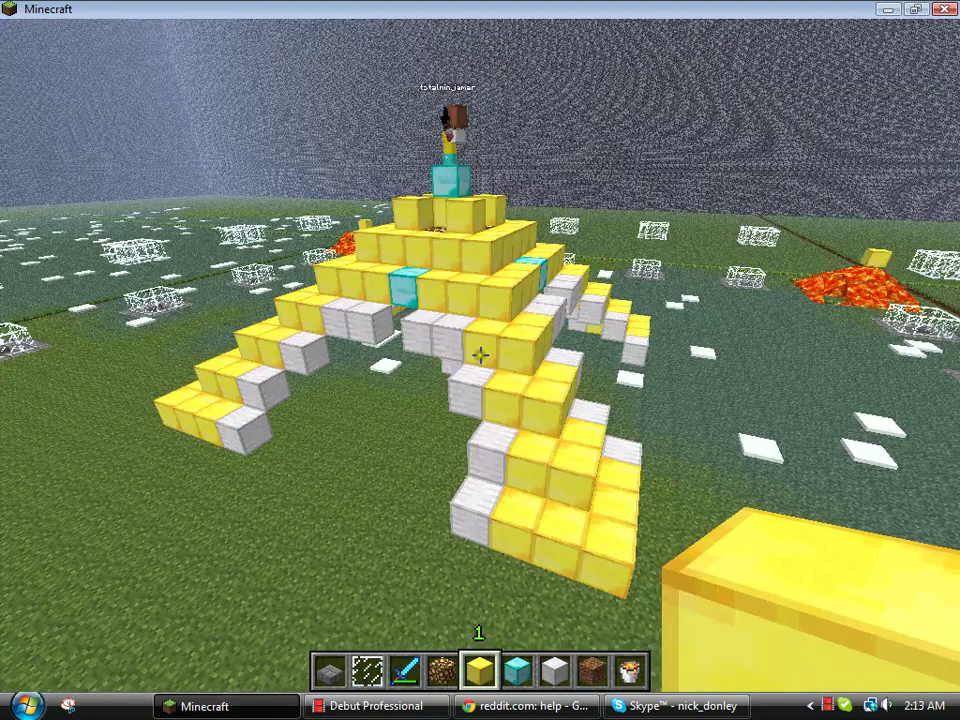
pyautogui.press('a')
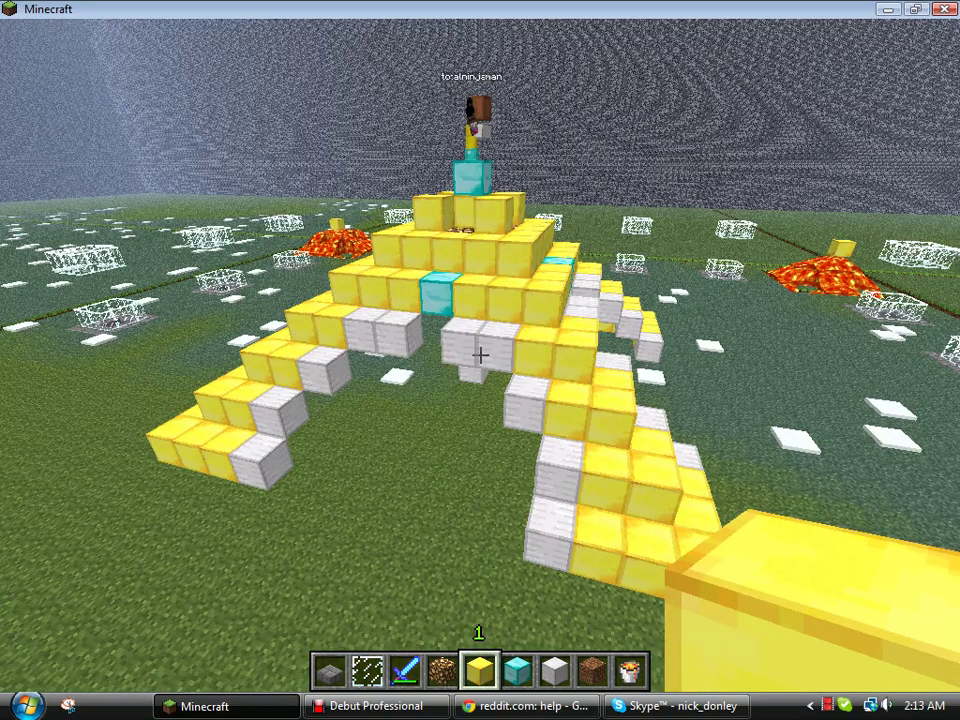
pyautogui.press('w')
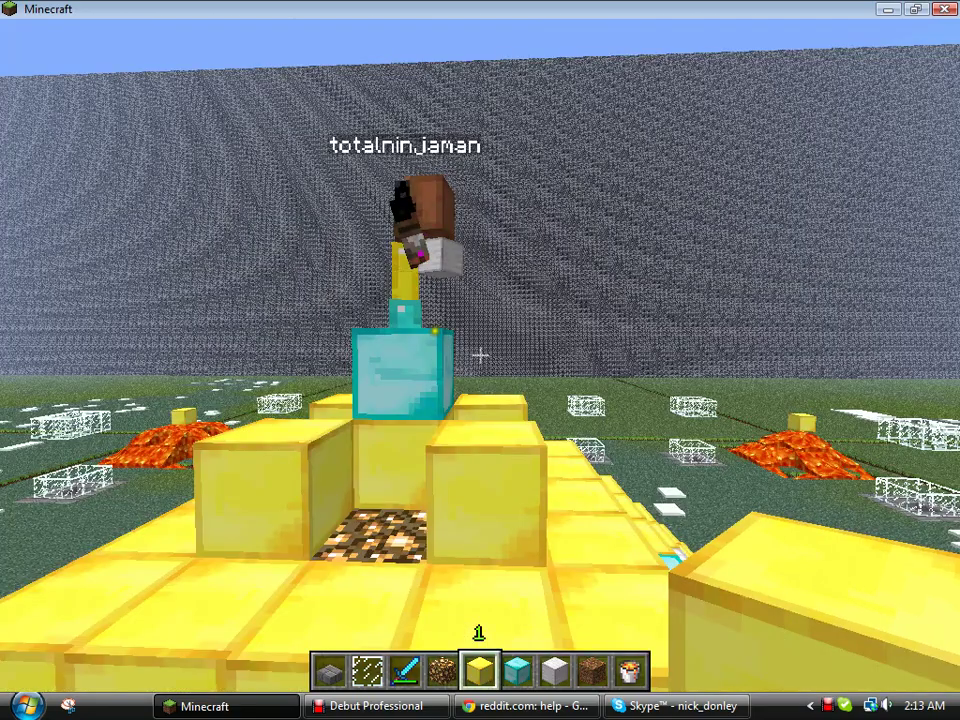
pyautogui.press('w')
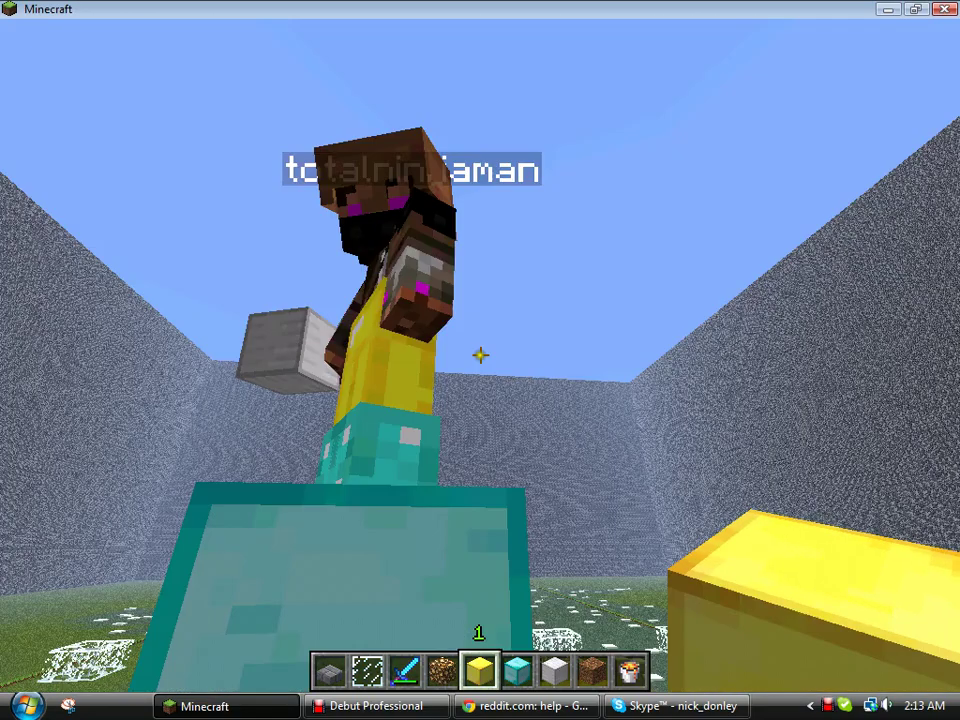
pyautogui.press('s')
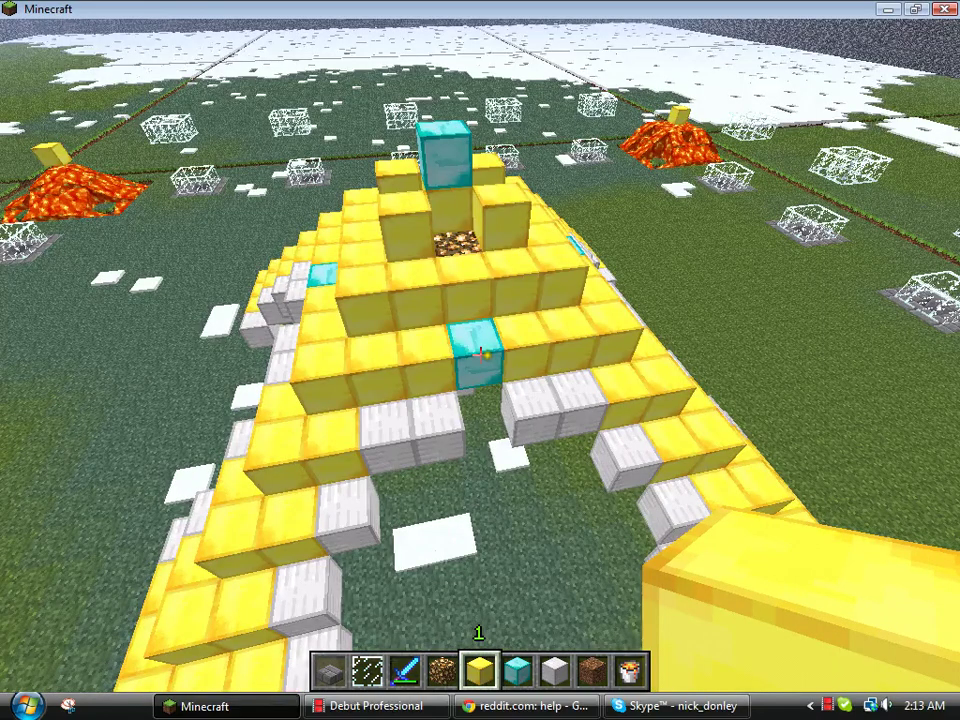
# - Fly back, then over the pyramid toward the spawn pods, and pause the game
pyautogui.press('s')
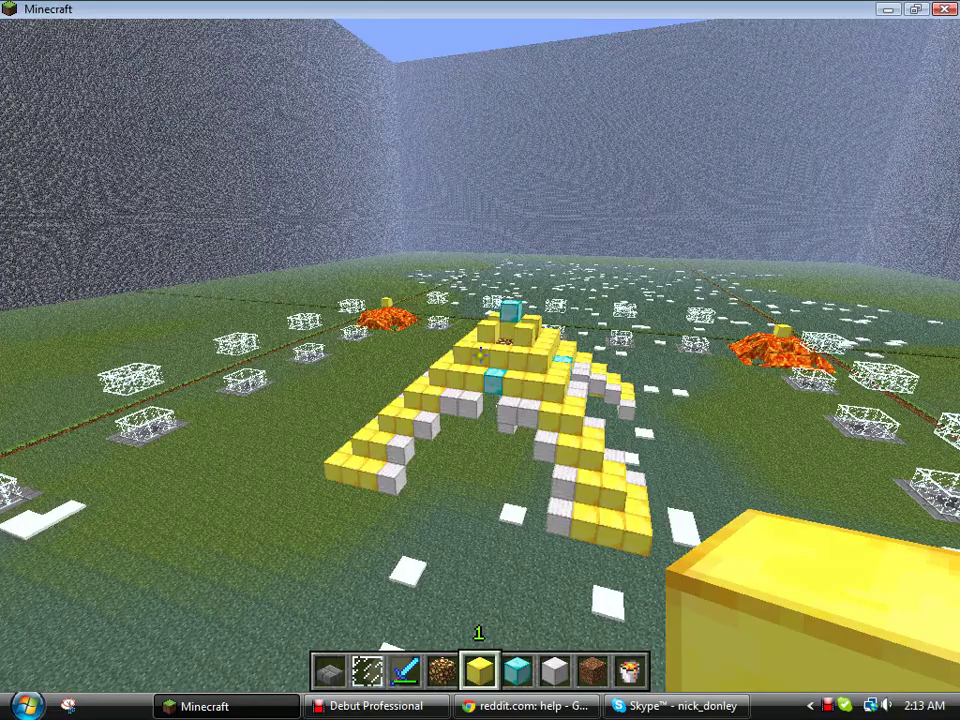
pyautogui.press('w')
pyautogui.press('w')
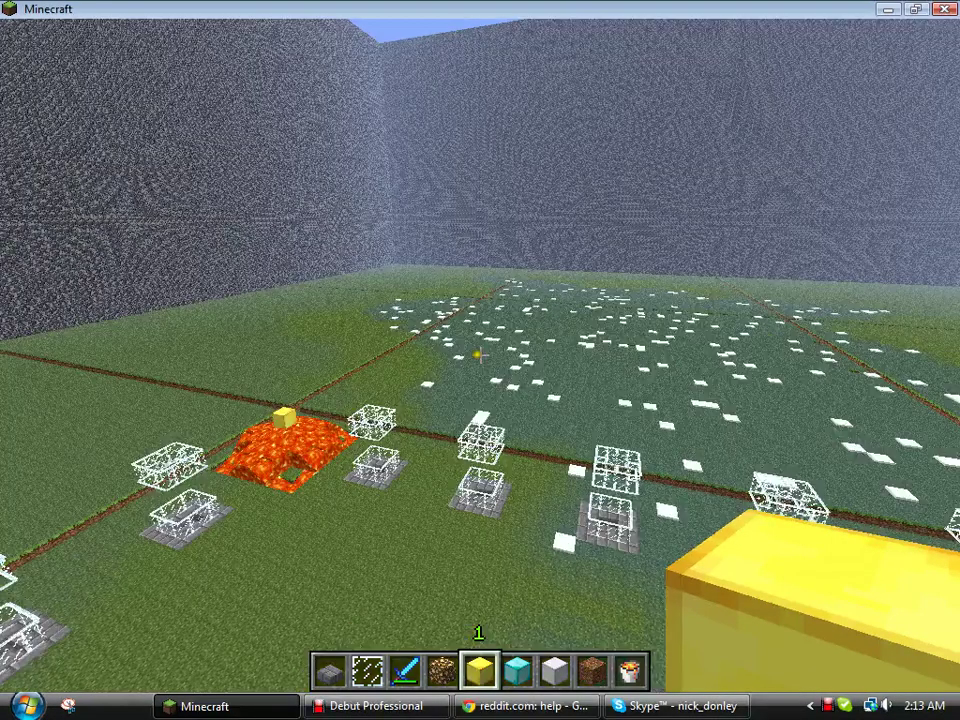
pyautogui.press('w')
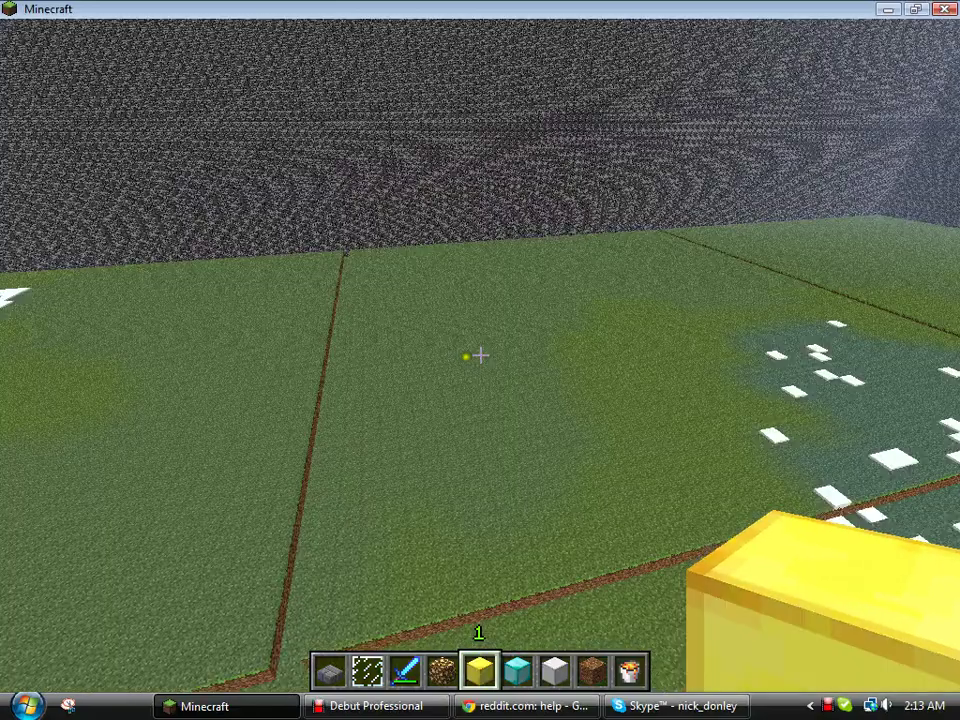
pyautogui.press('Escape')
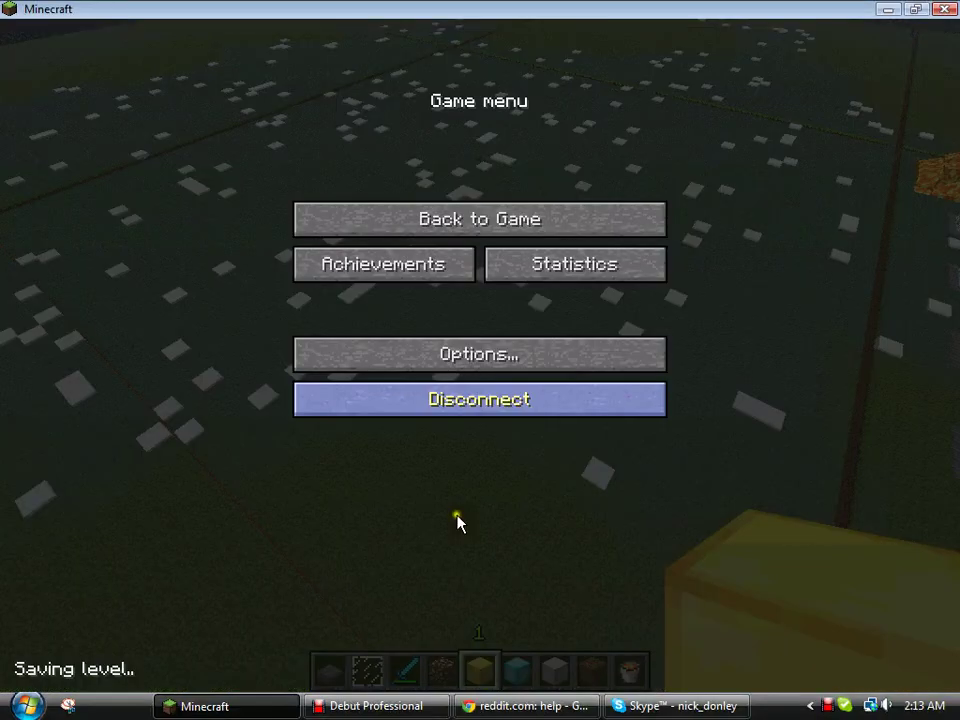